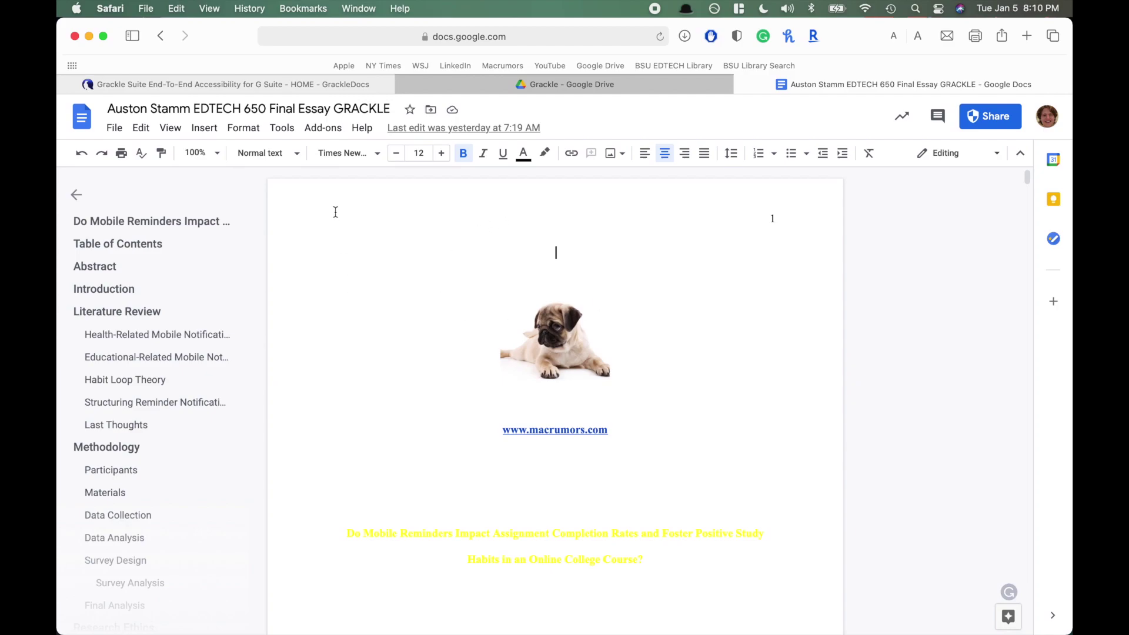
# - Search the Docs add-on marketplace for Grackle Docs and open its listing
pyautogui.click(334, 134)
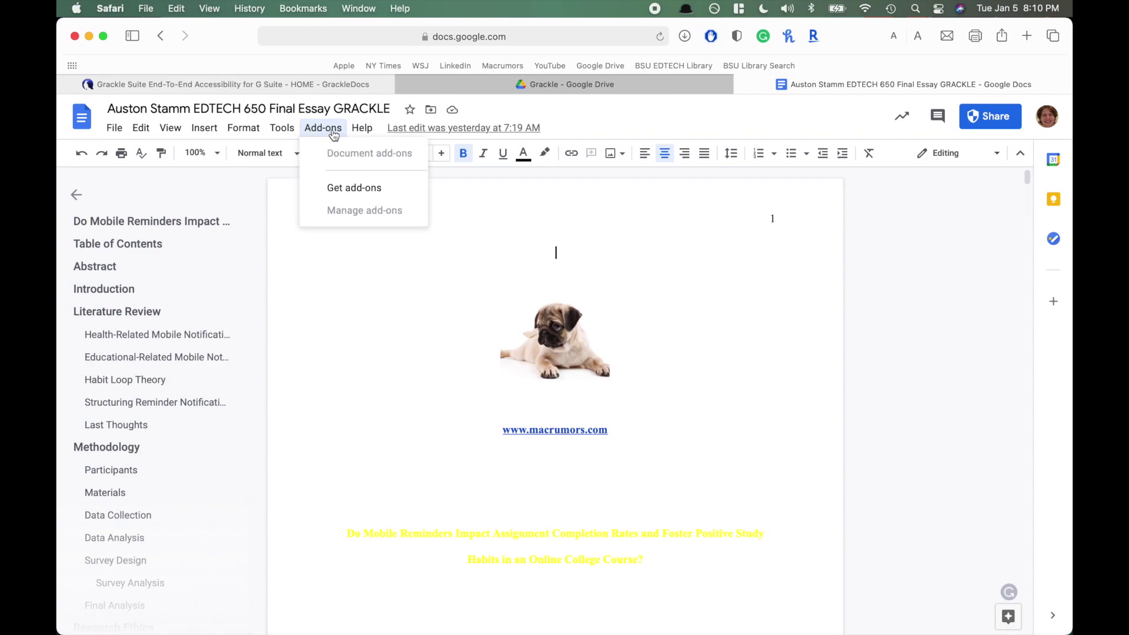
pyautogui.click(333, 189)
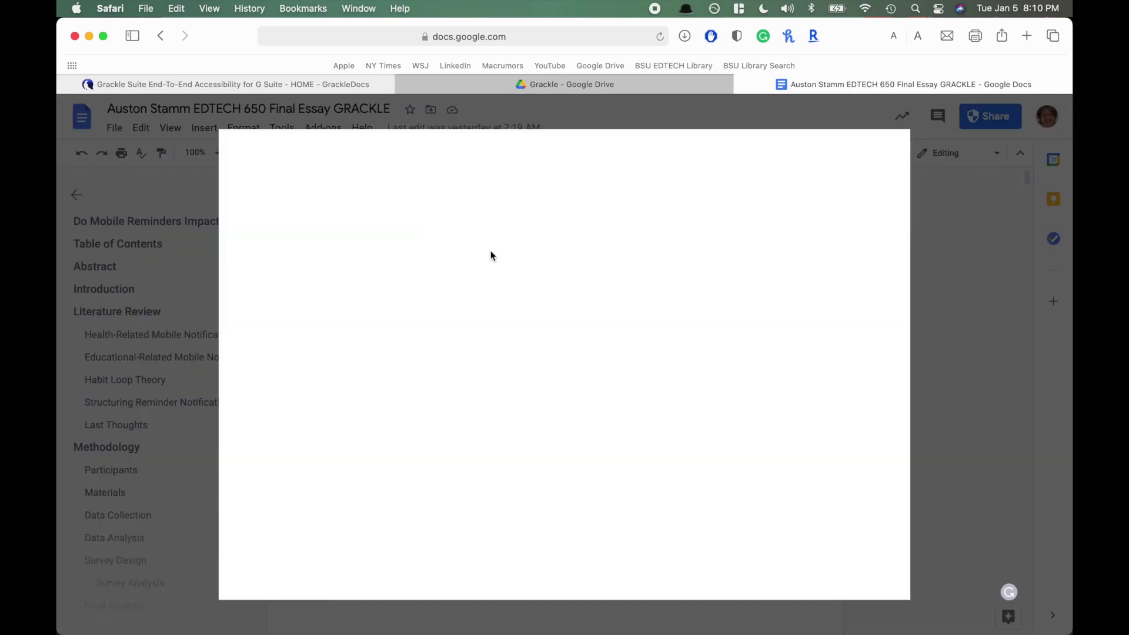
pyautogui.click(591, 154)
pyautogui.write('g')
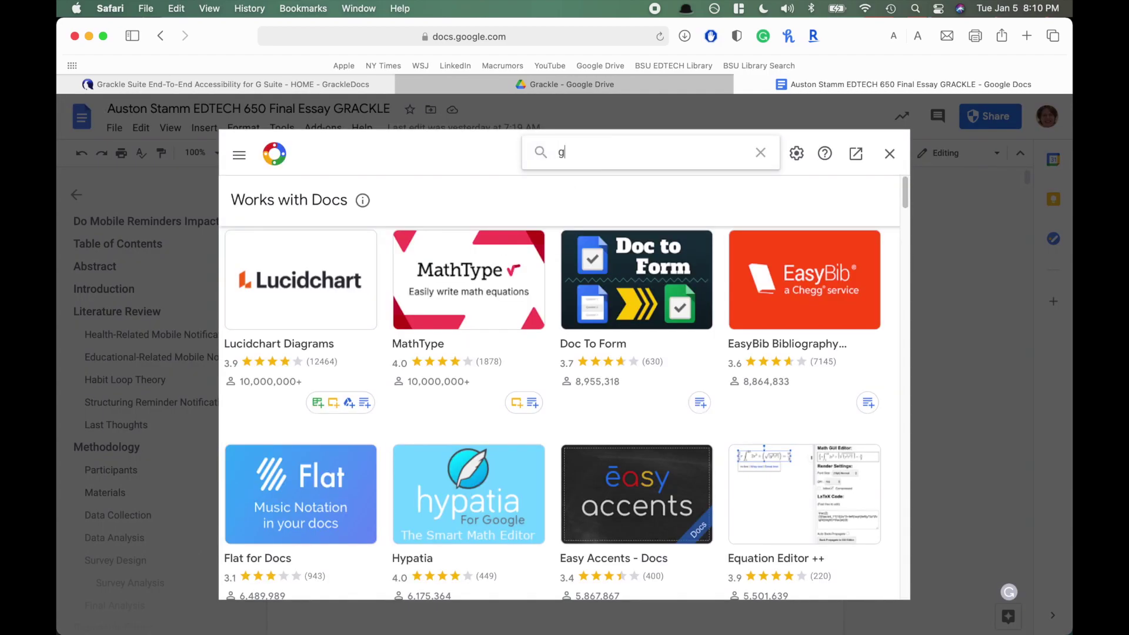
pyautogui.write('rackle')
pyautogui.click(596, 176)
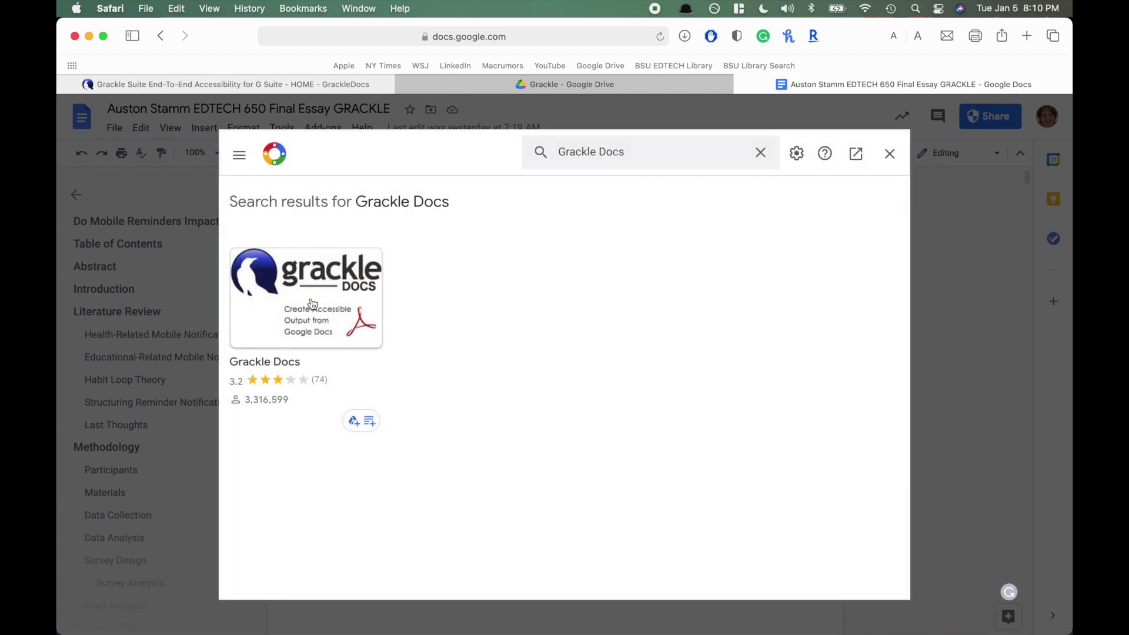
pyautogui.click(313, 303)
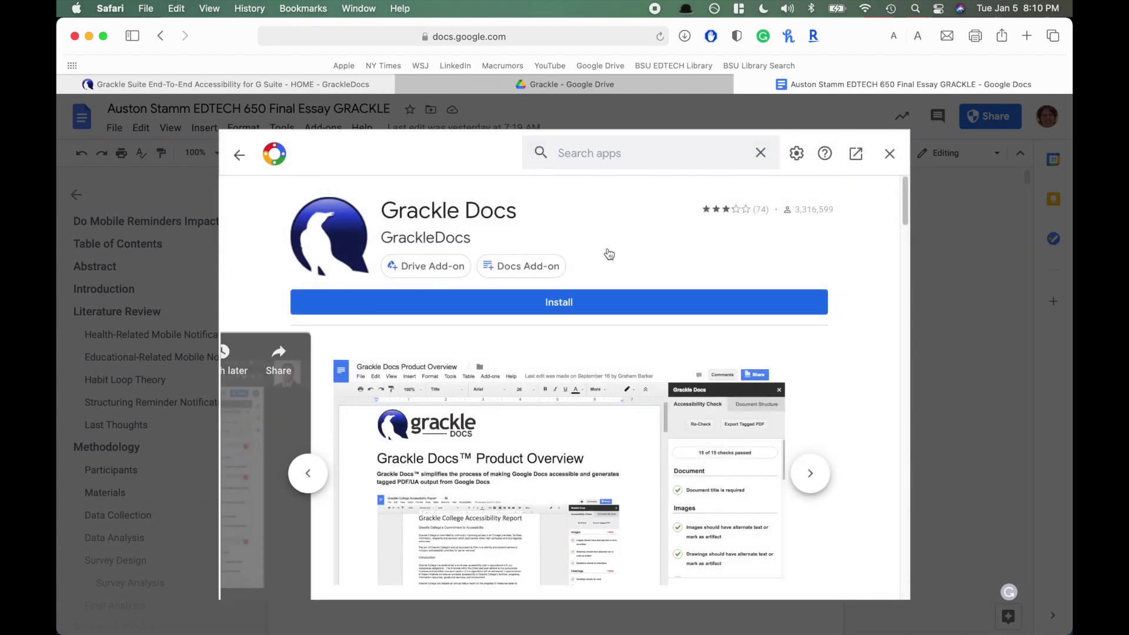
# - Install Grackle Docs with the existing school Google account, allow its requested permissions, and close the marketplace
pyautogui.click(555, 311)
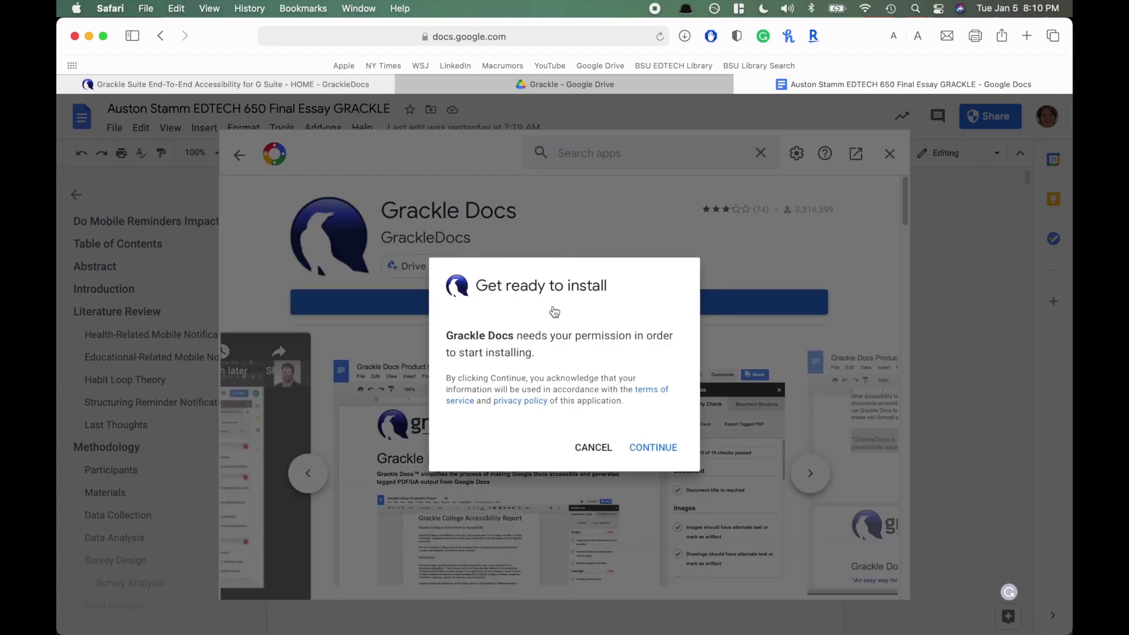
pyautogui.click(662, 448)
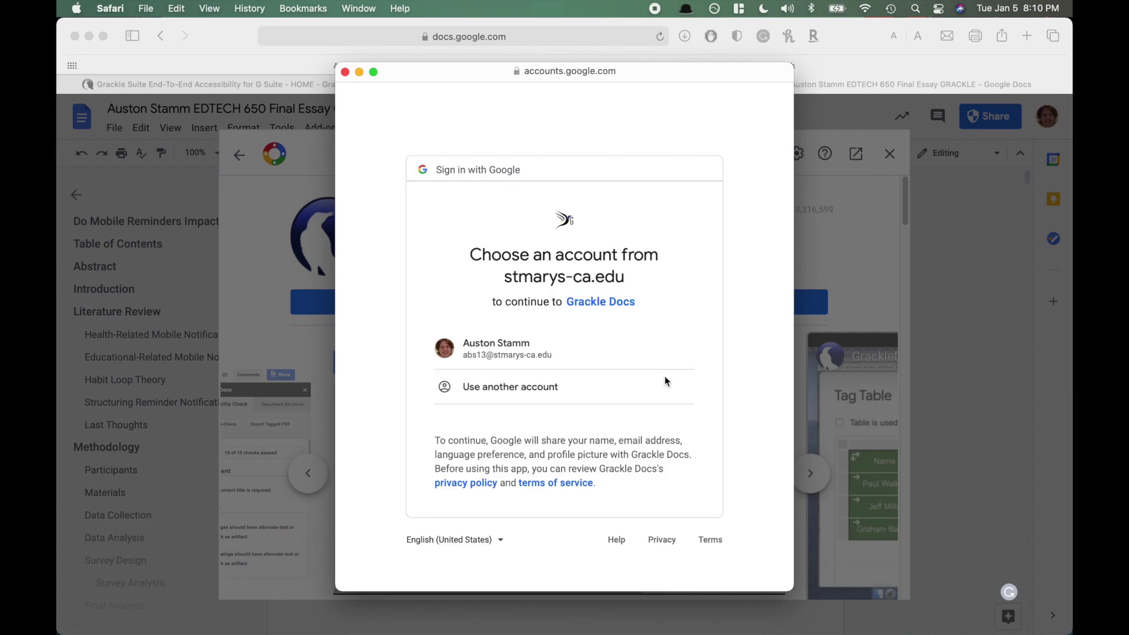
pyautogui.click(523, 360)
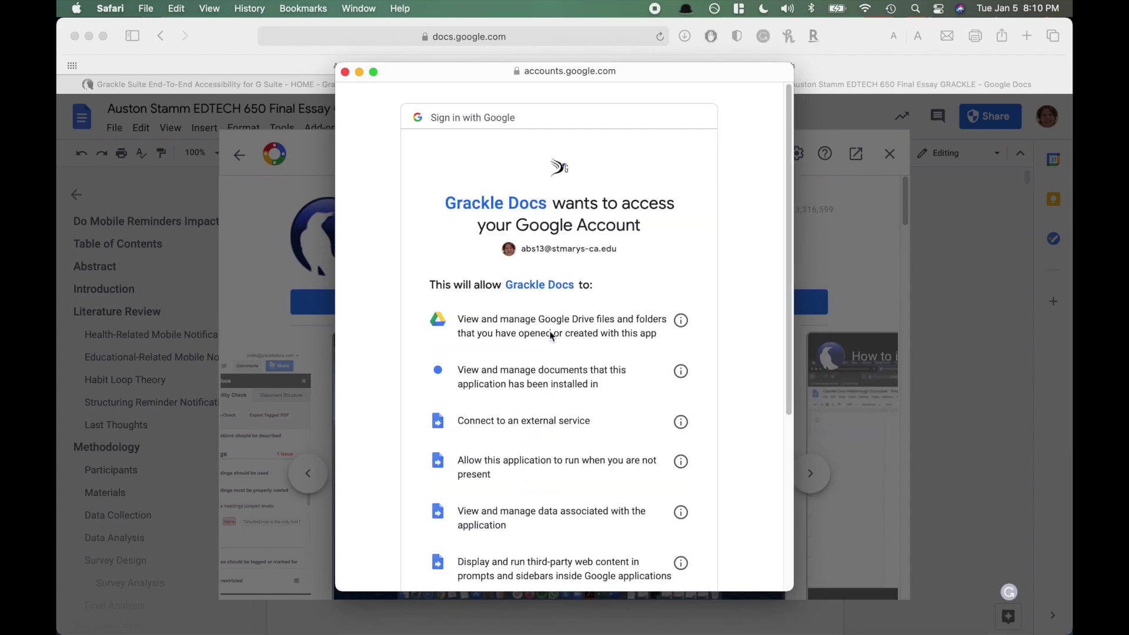
pyautogui.scroll(-5, 550, 333)
pyautogui.scroll(-2, 550, 336)
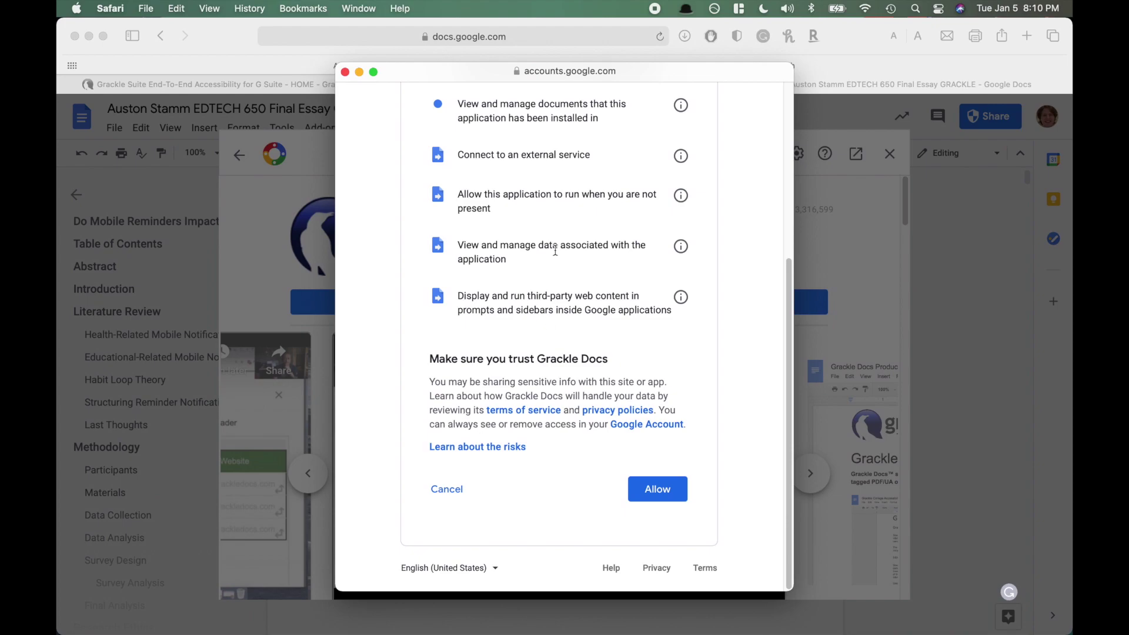
pyautogui.click(676, 489)
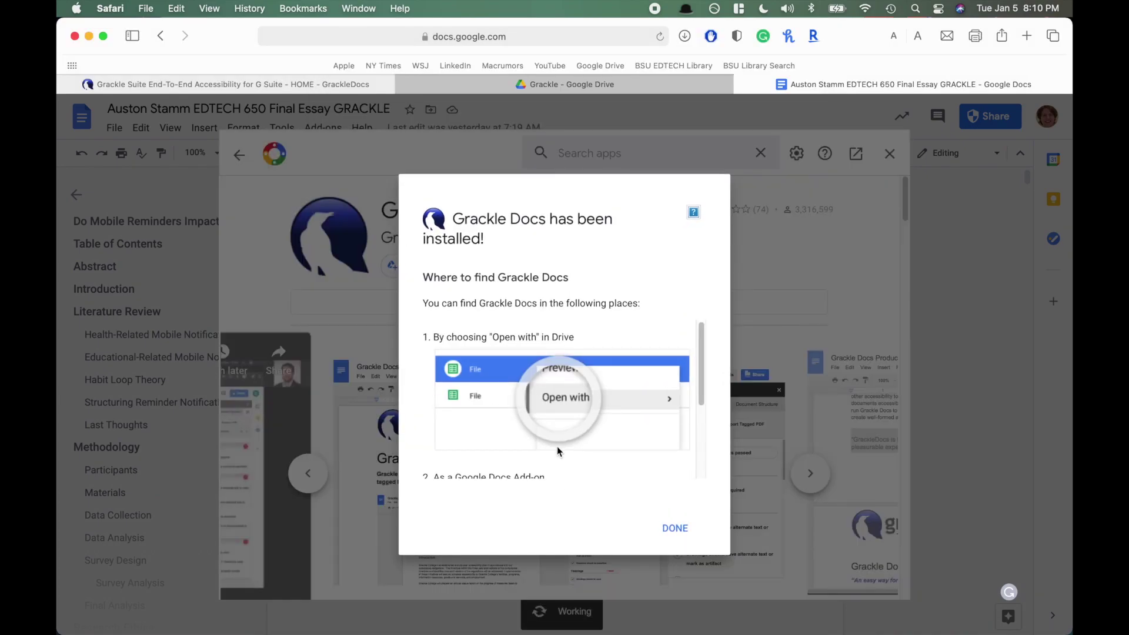
pyautogui.click(676, 529)
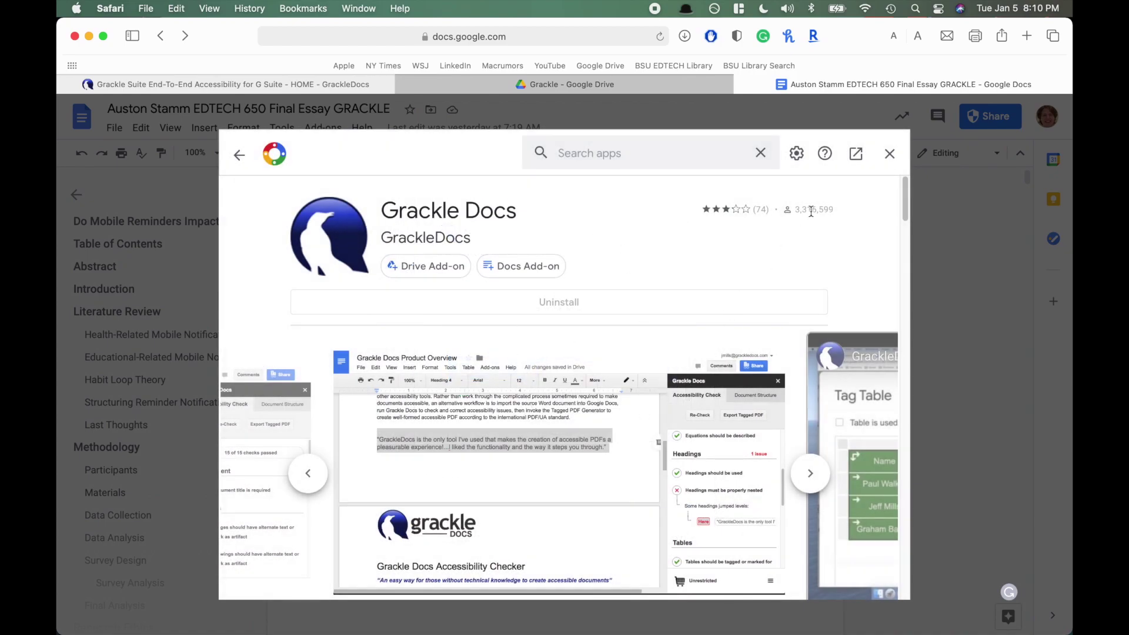
pyautogui.click(887, 154)
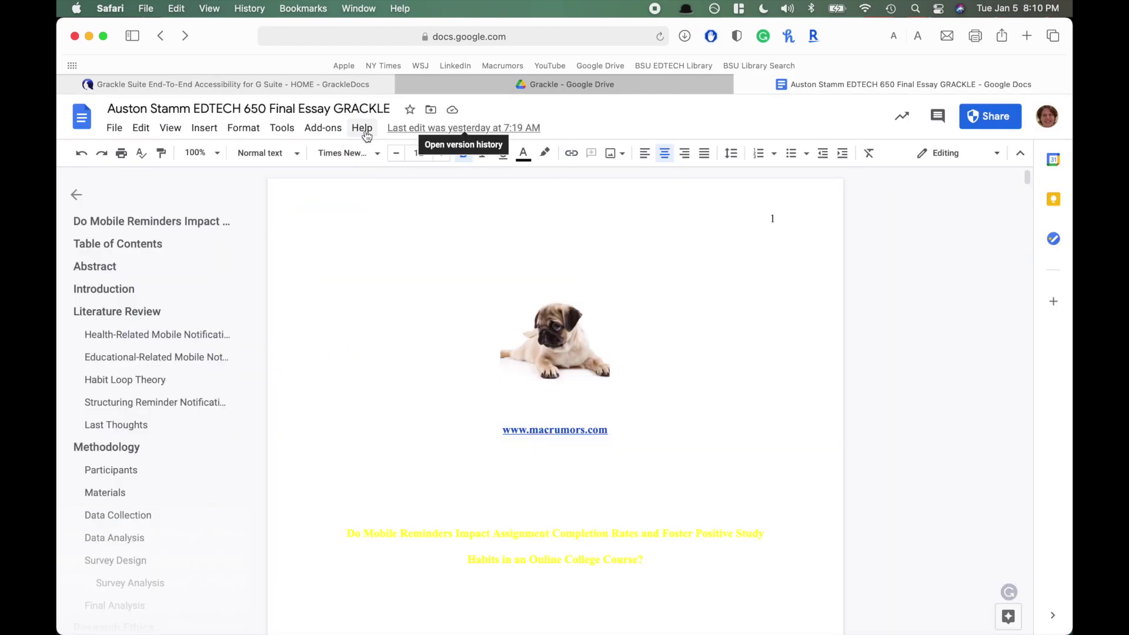
# - Launch the Grackle Docs add-on to run an accessibility check on the essay
pyautogui.click(341, 133)
pyautogui.moveTo(353, 192)
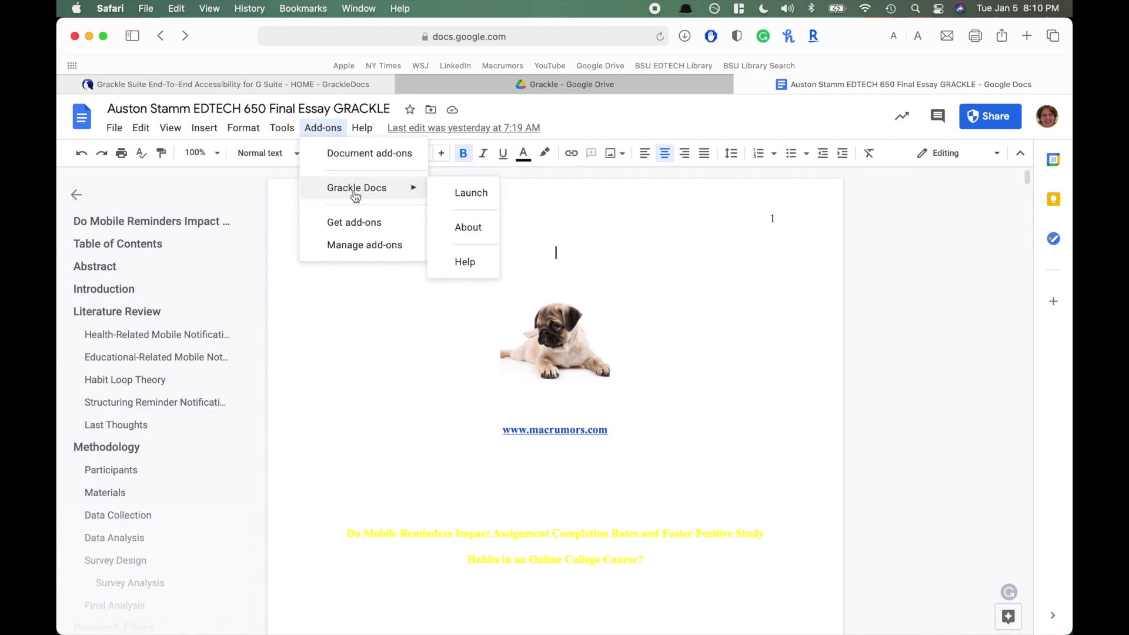
pyautogui.click(472, 197)
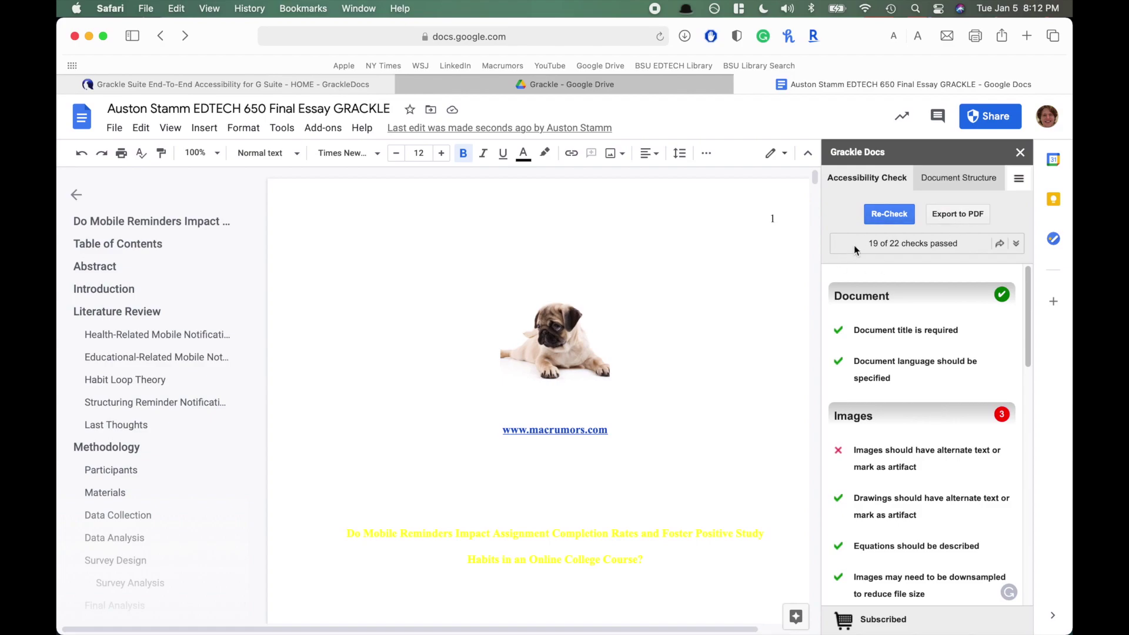
# - Close the Grackle Docs sidebar and relaunch the add-on to rerun its accessibility check
pyautogui.click(1019, 157)
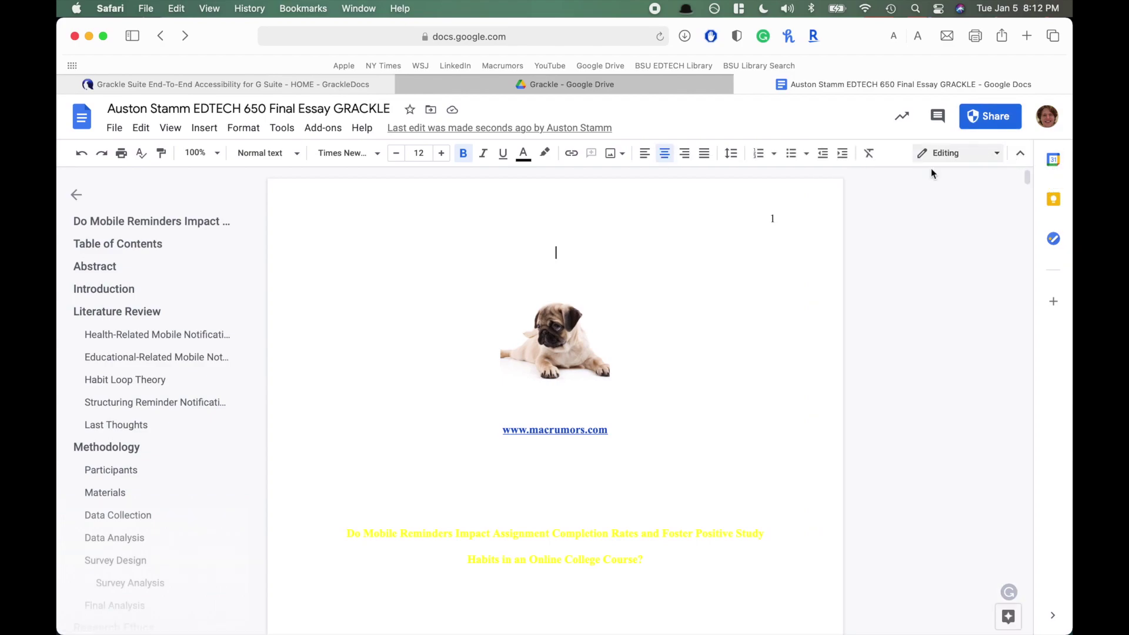
pyautogui.click(325, 131)
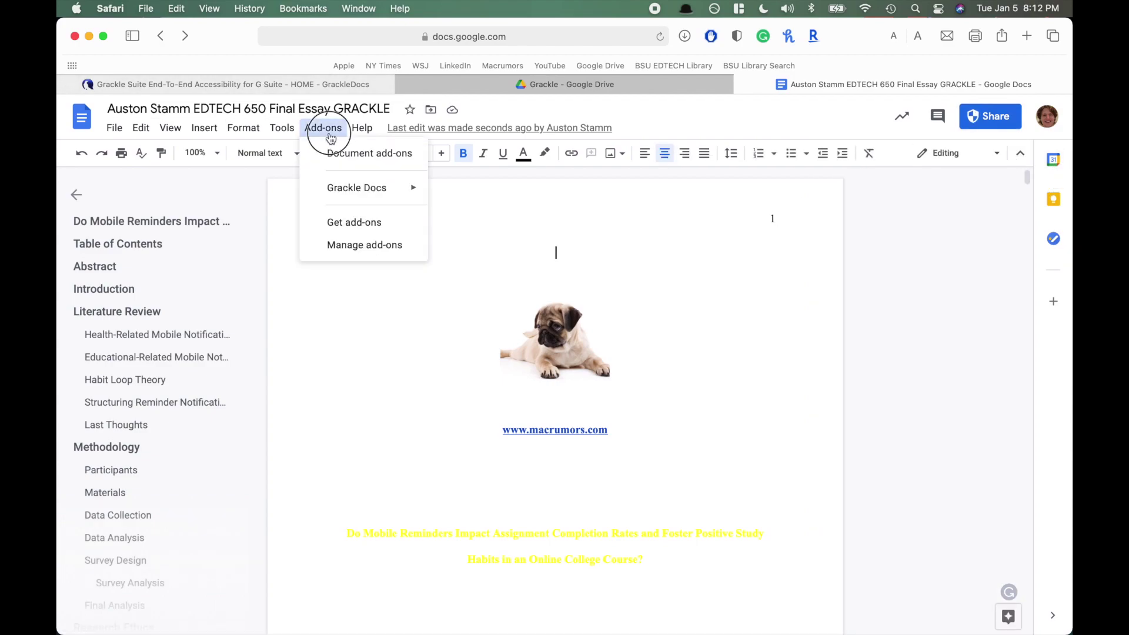
pyautogui.moveTo(365, 189)
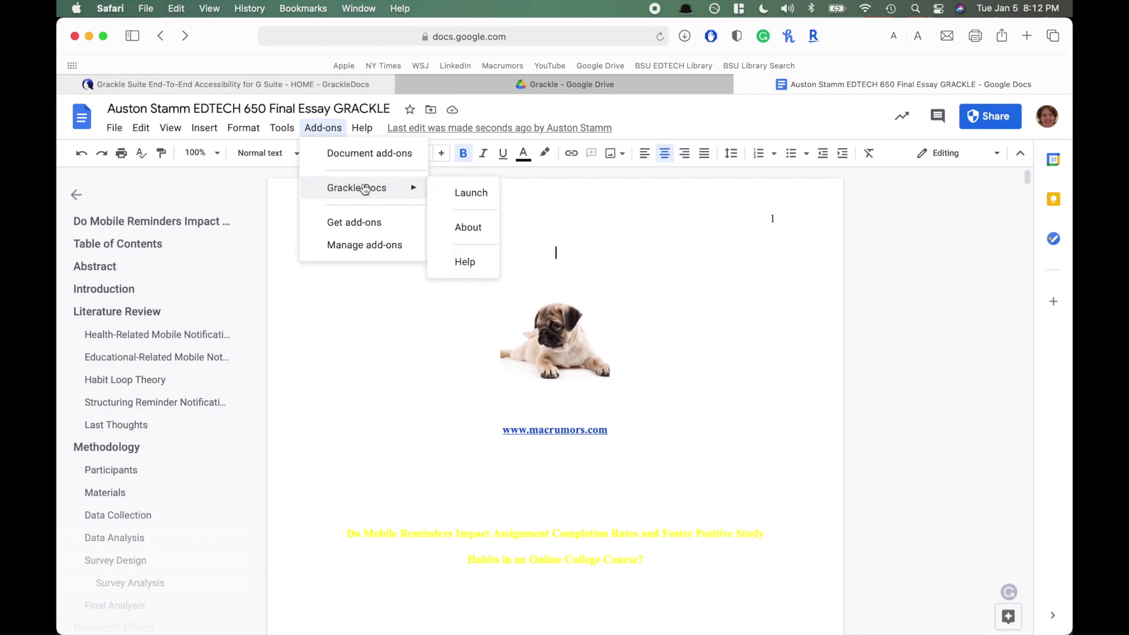
pyautogui.click(455, 203)
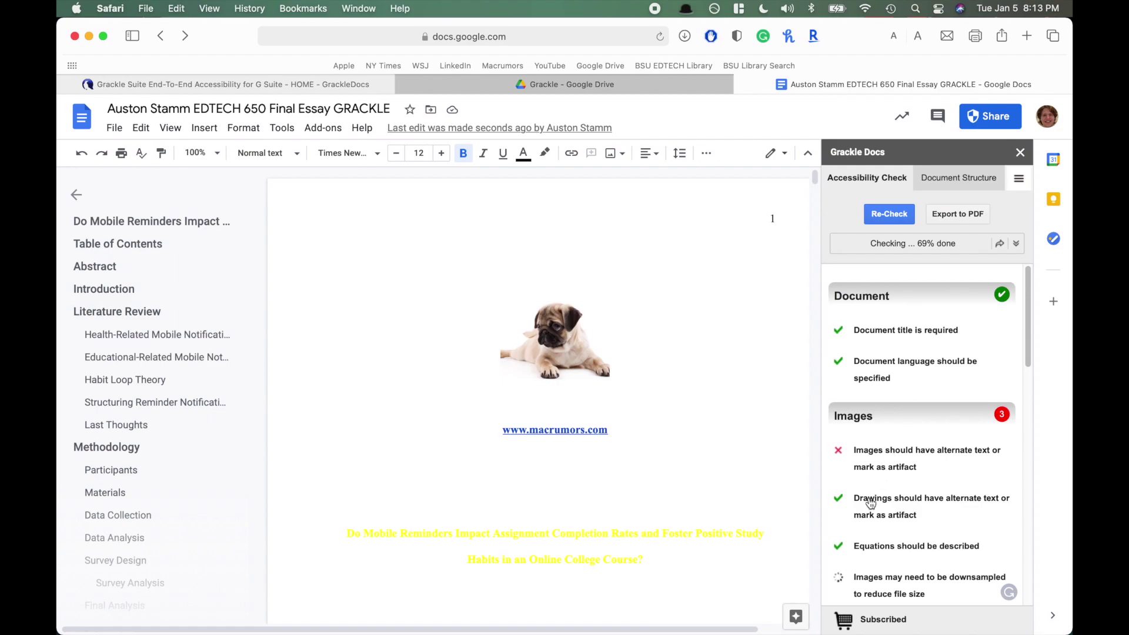
# - Inspect the paragraph style applied to the yellow essay title and the available title and heading styles
pyautogui.scroll(-3, 864, 503)
pyautogui.scroll(-2, 764, 366)
pyautogui.scroll(-1, 720, 455)
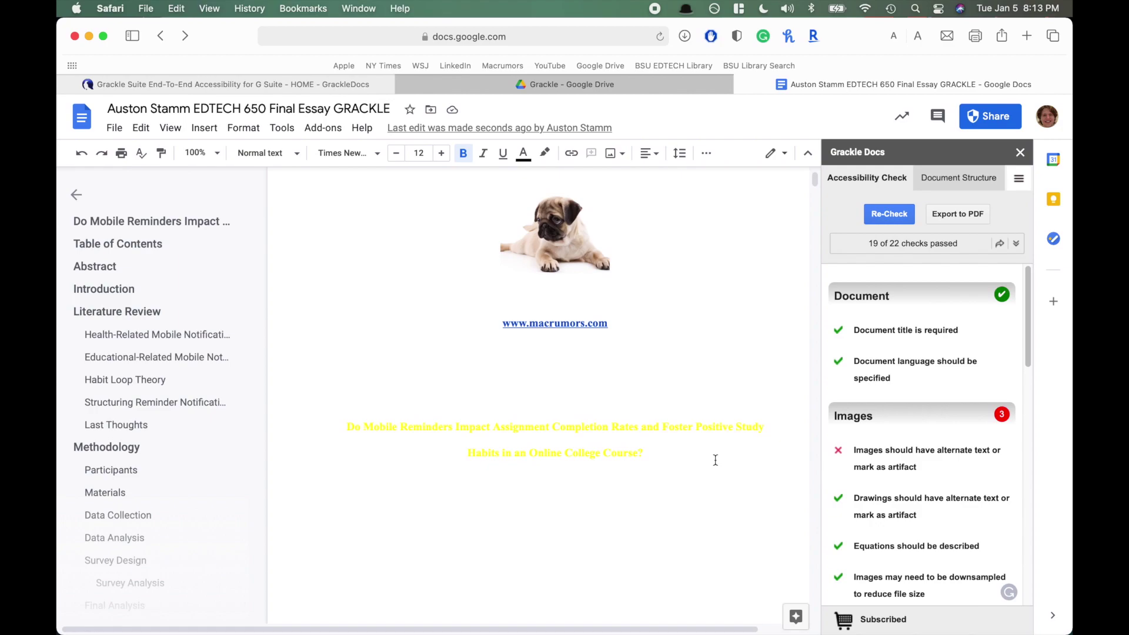
pyautogui.click(562, 435)
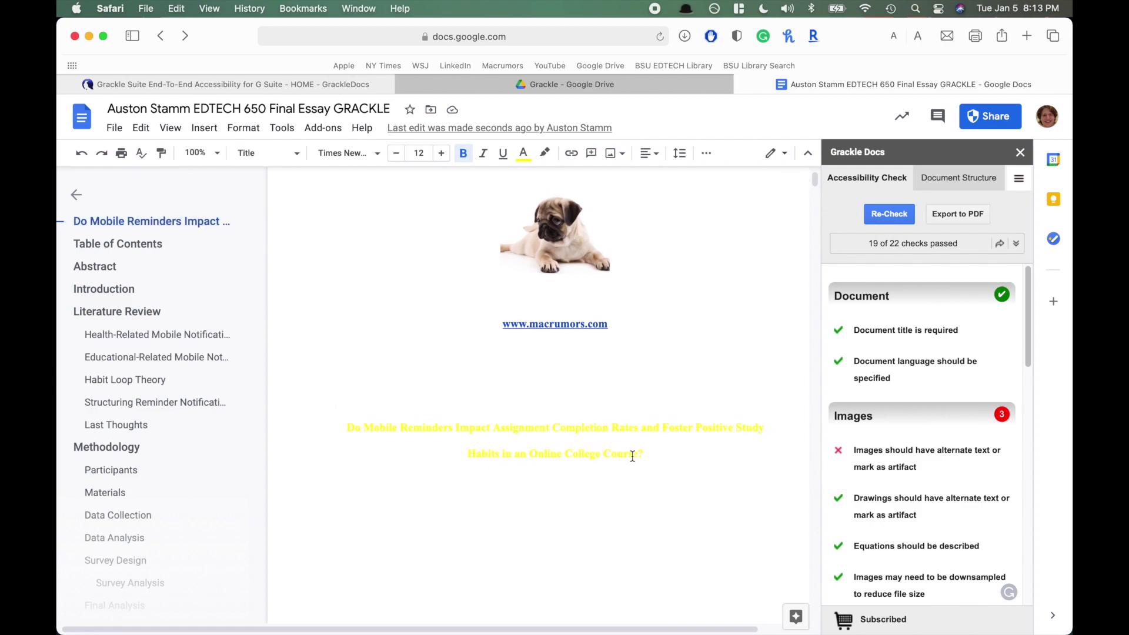
pyautogui.moveTo(646, 456); pyautogui.dragTo(322, 407)
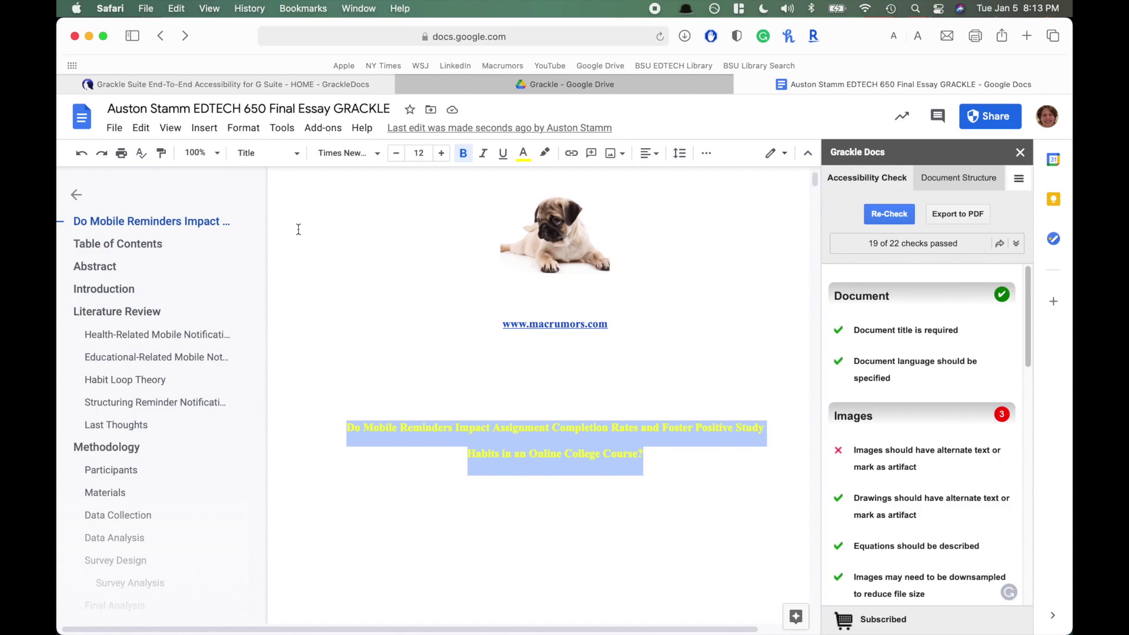
pyautogui.click(296, 163)
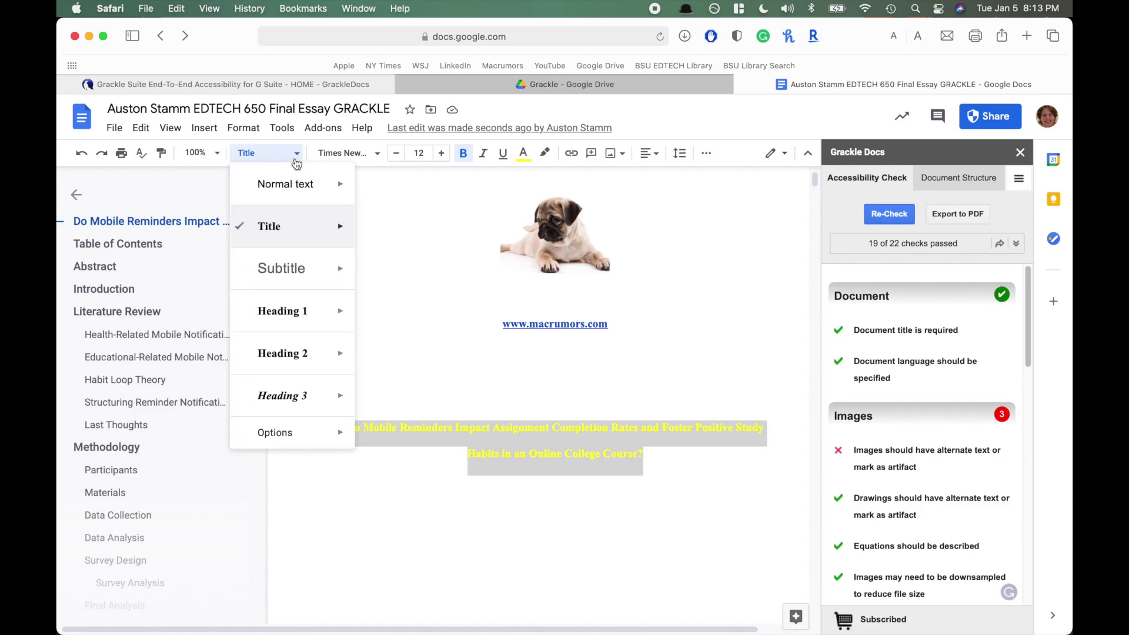
pyautogui.moveTo(318, 246)
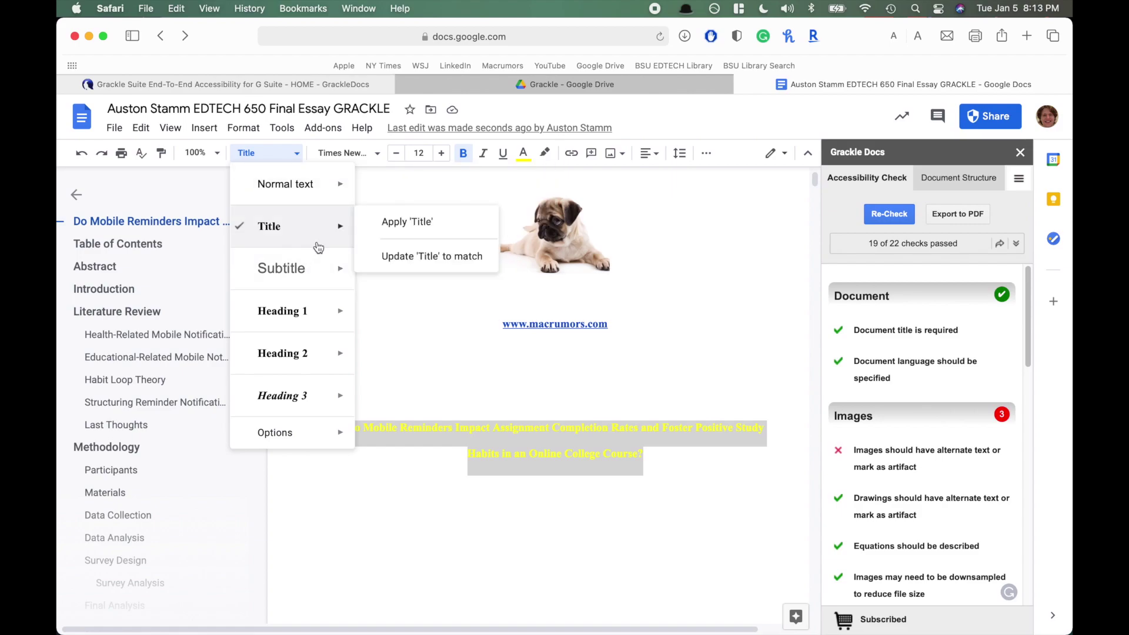
pyautogui.moveTo(305, 310)
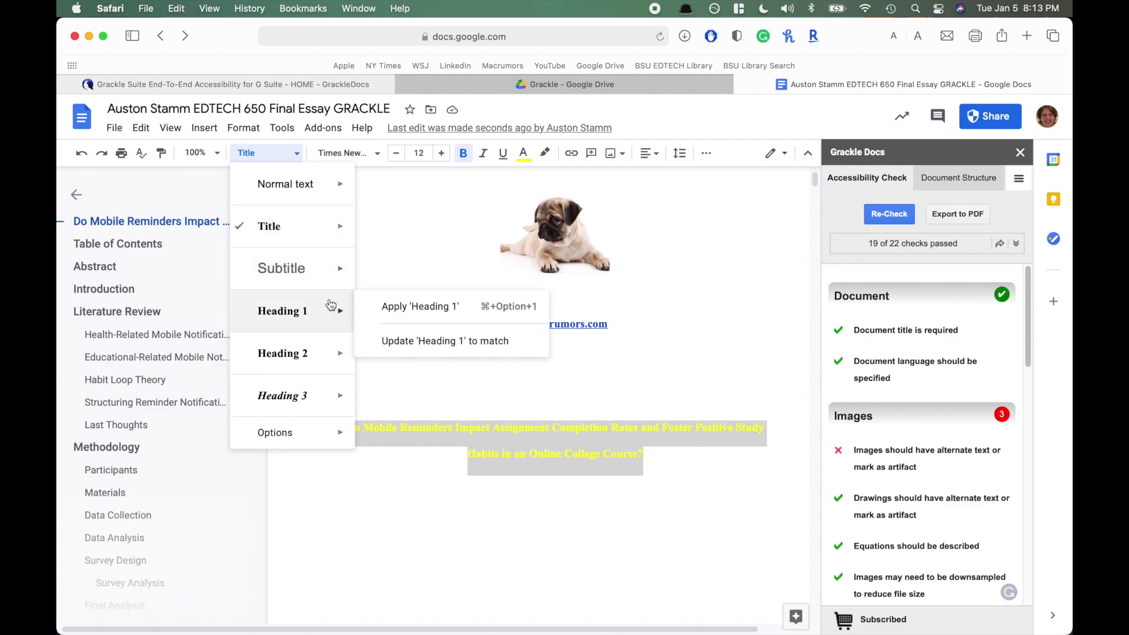
pyautogui.moveTo(322, 292)
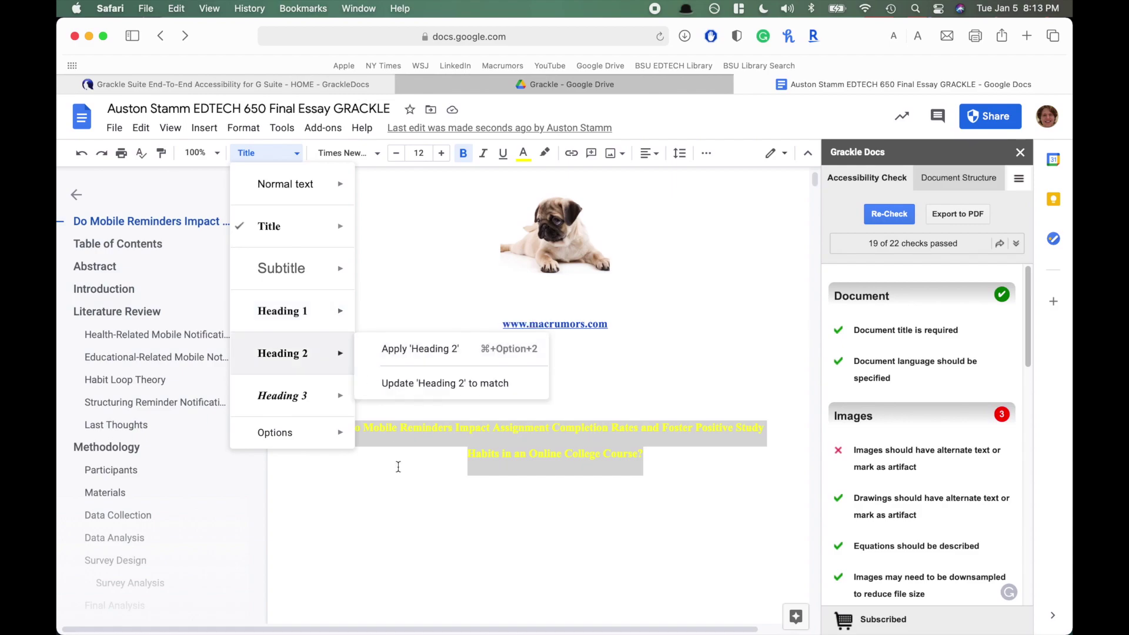
pyautogui.click(406, 509)
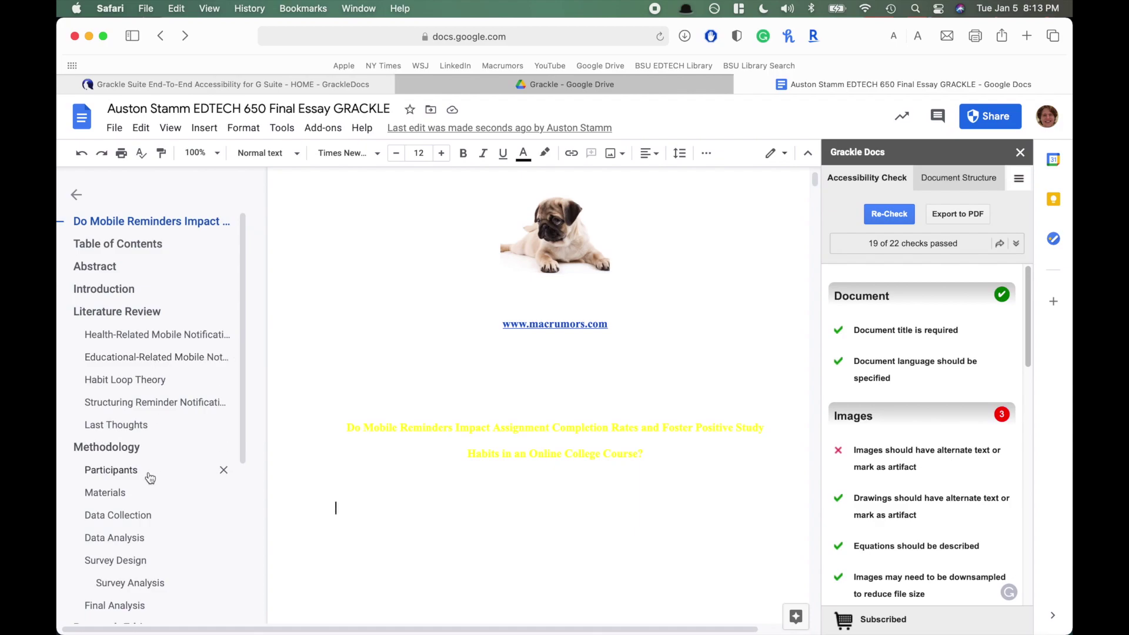
# - Examine the headings and subheadings in the document outline and compare them with the essay title on the page
pyautogui.scroll(-5, 144, 454)
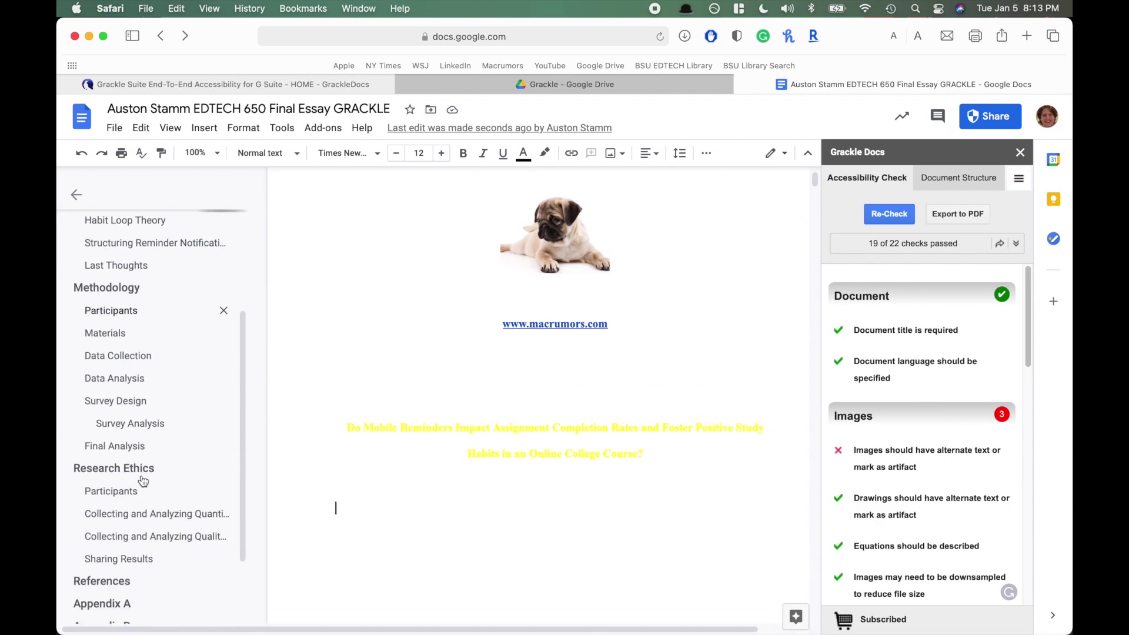
pyautogui.scroll(5, 143, 479)
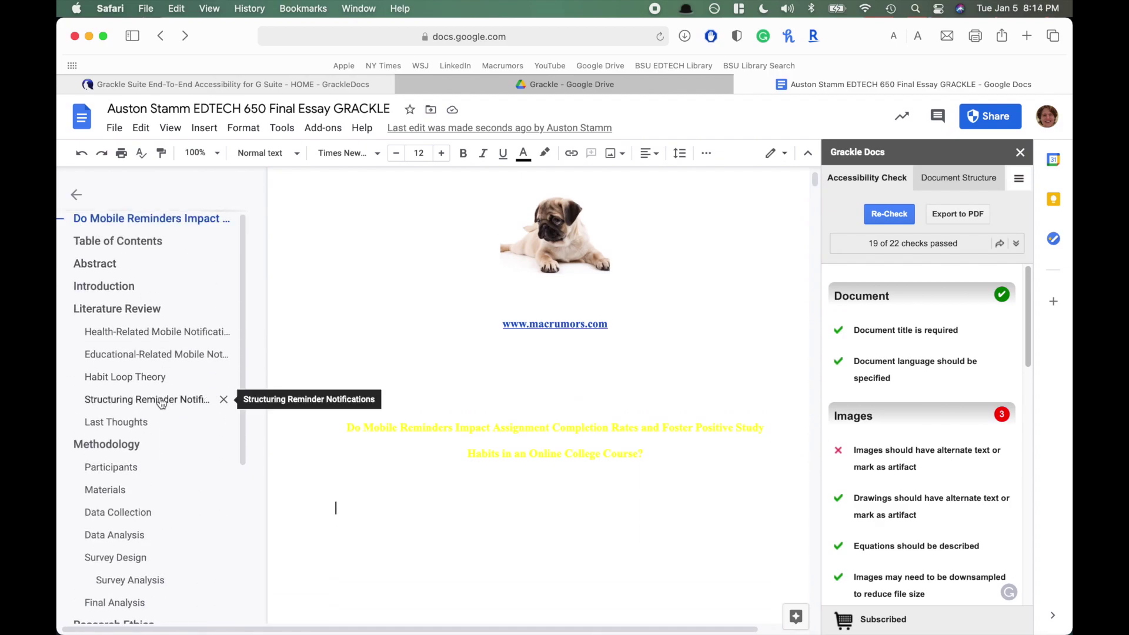
pyautogui.scroll(1, 153, 402)
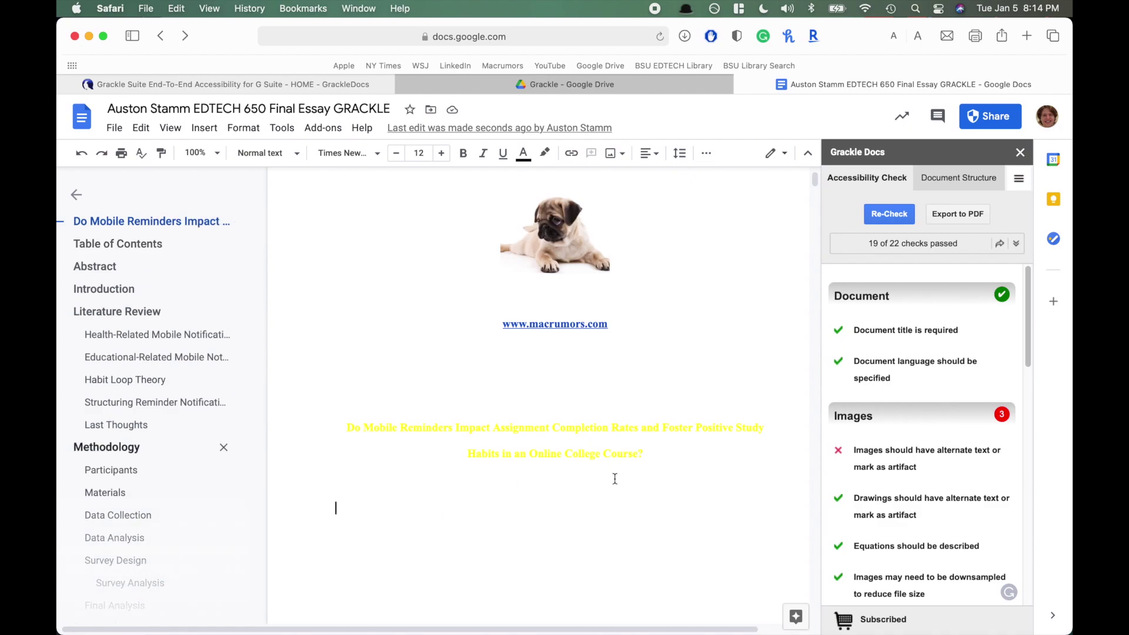
pyautogui.moveTo(662, 454); pyautogui.dragTo(347, 438)
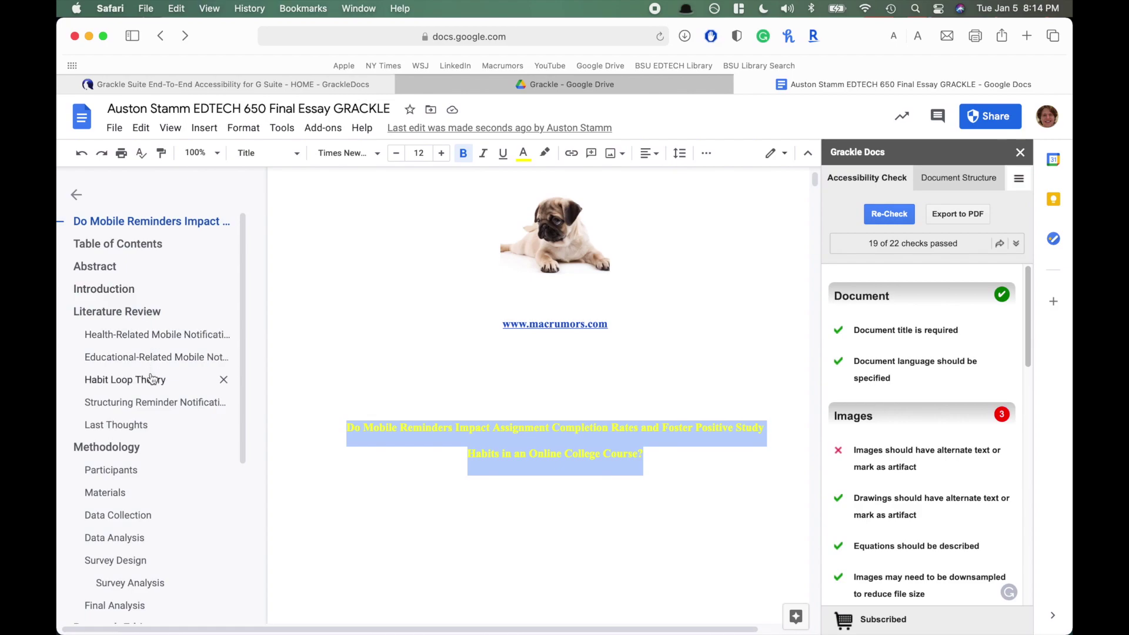
pyautogui.scroll(-2, 120, 376)
pyautogui.scroll(2, 119, 405)
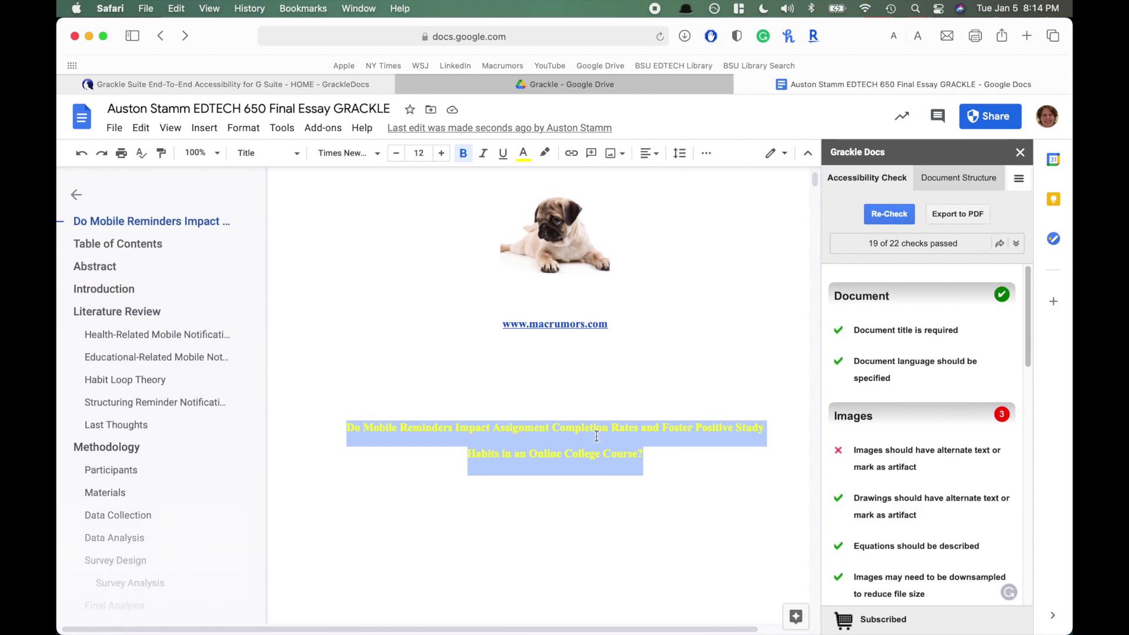
pyautogui.click(580, 445)
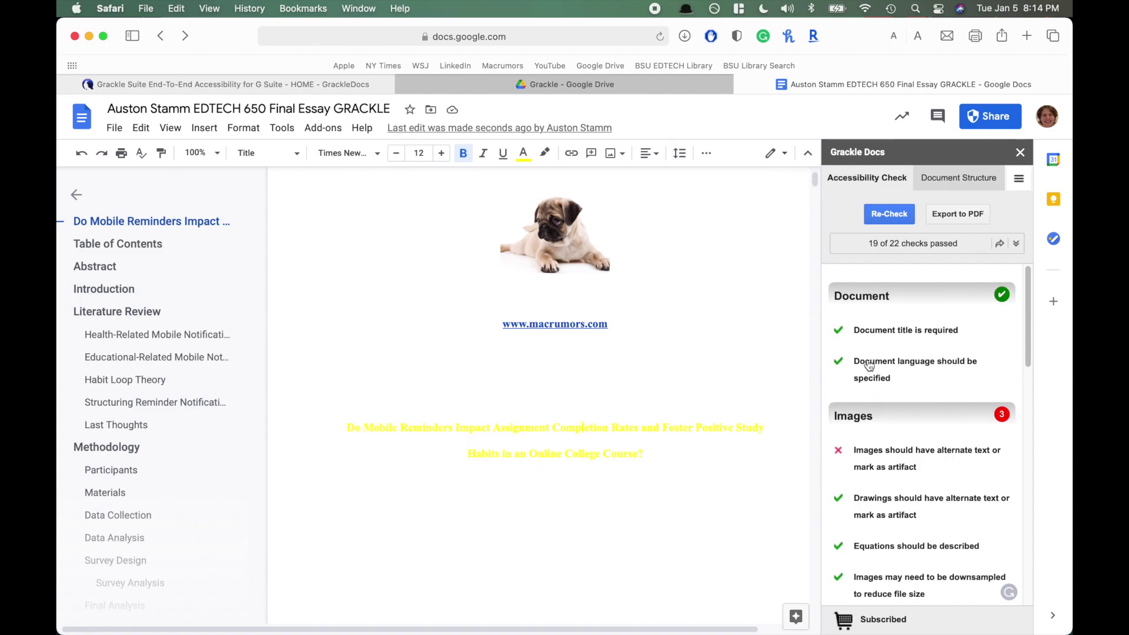
pyautogui.moveTo(657, 457); pyautogui.dragTo(332, 428)
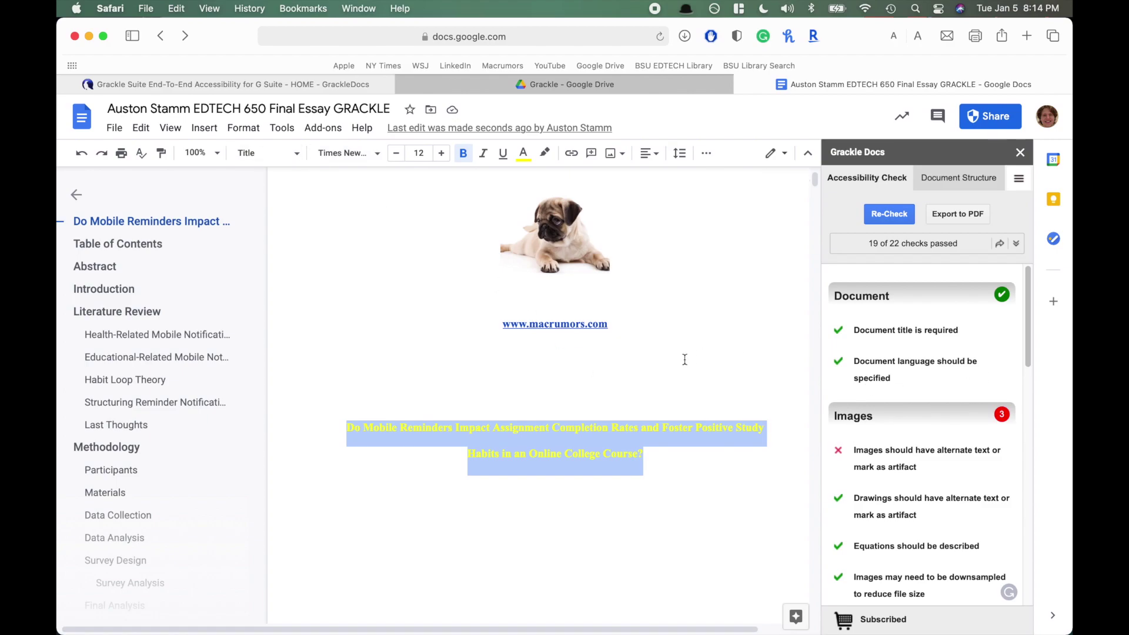
pyautogui.click(568, 425)
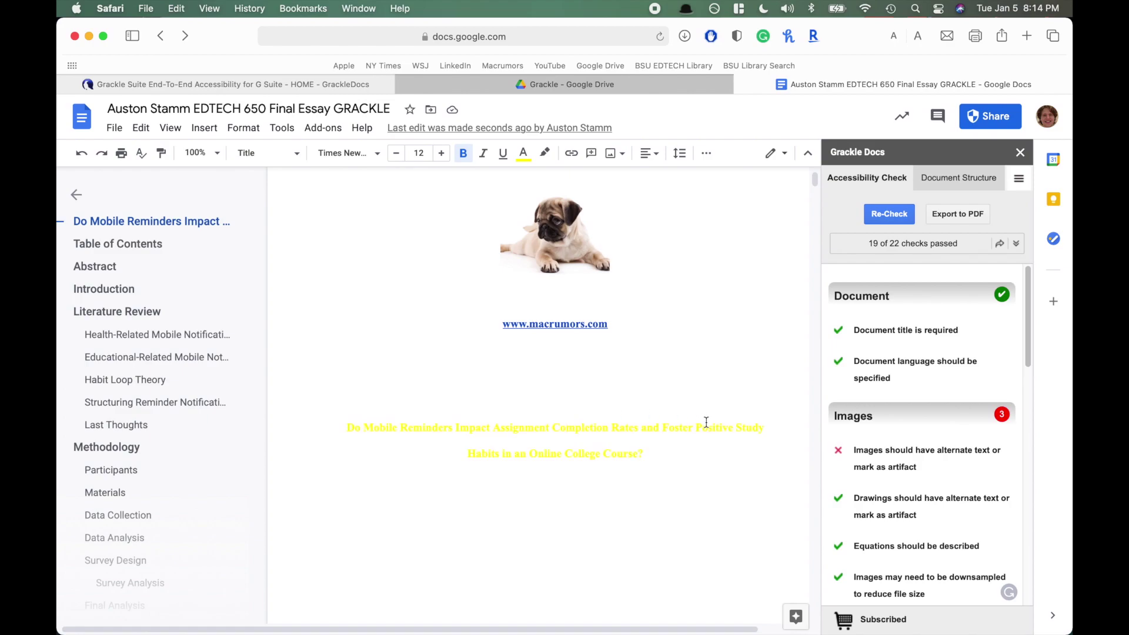
pyautogui.scroll(-1, 611, 418)
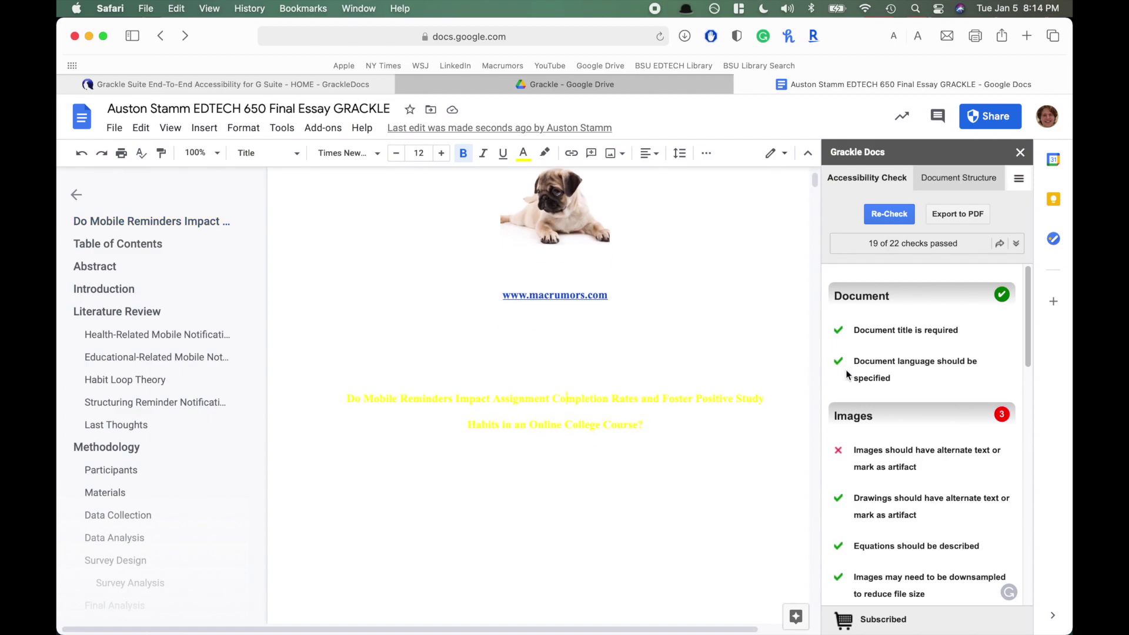
# - Examine the details of the document title and language checks and review the image checks in the Grackle results
pyautogui.click(874, 355)
pyautogui.click(874, 334)
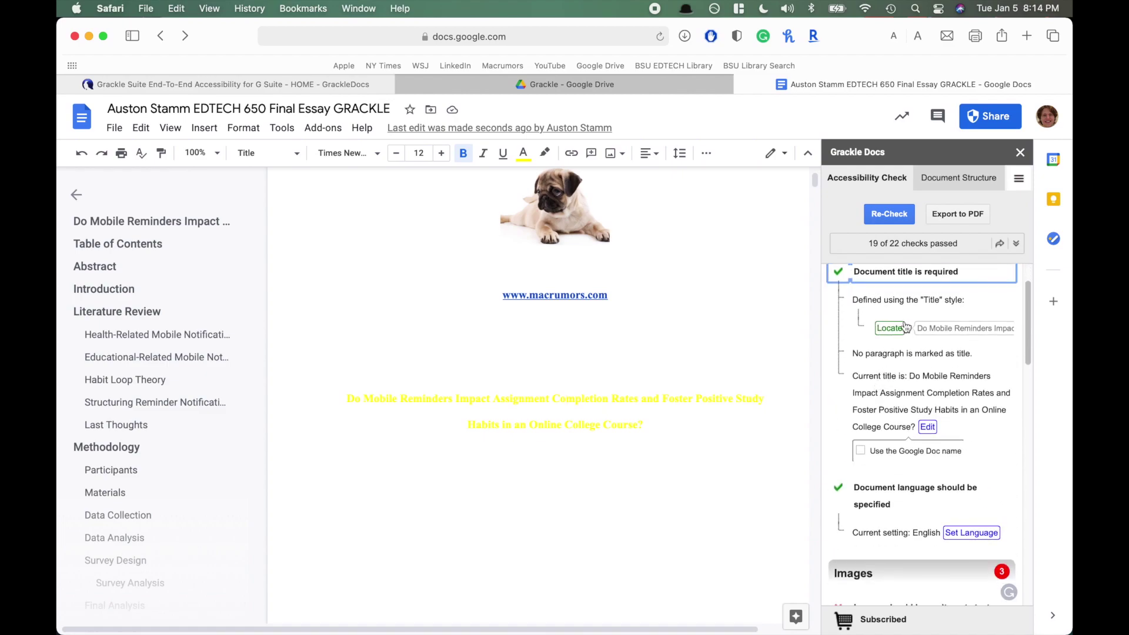
pyautogui.scroll(-1, 901, 405)
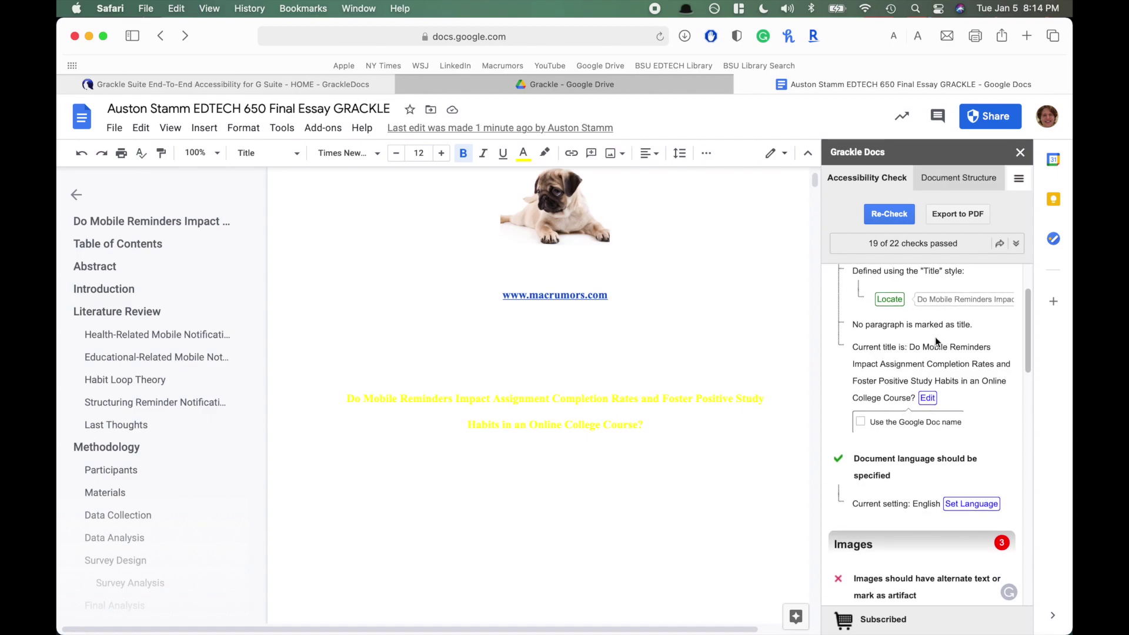
pyautogui.scroll(-1, 914, 462)
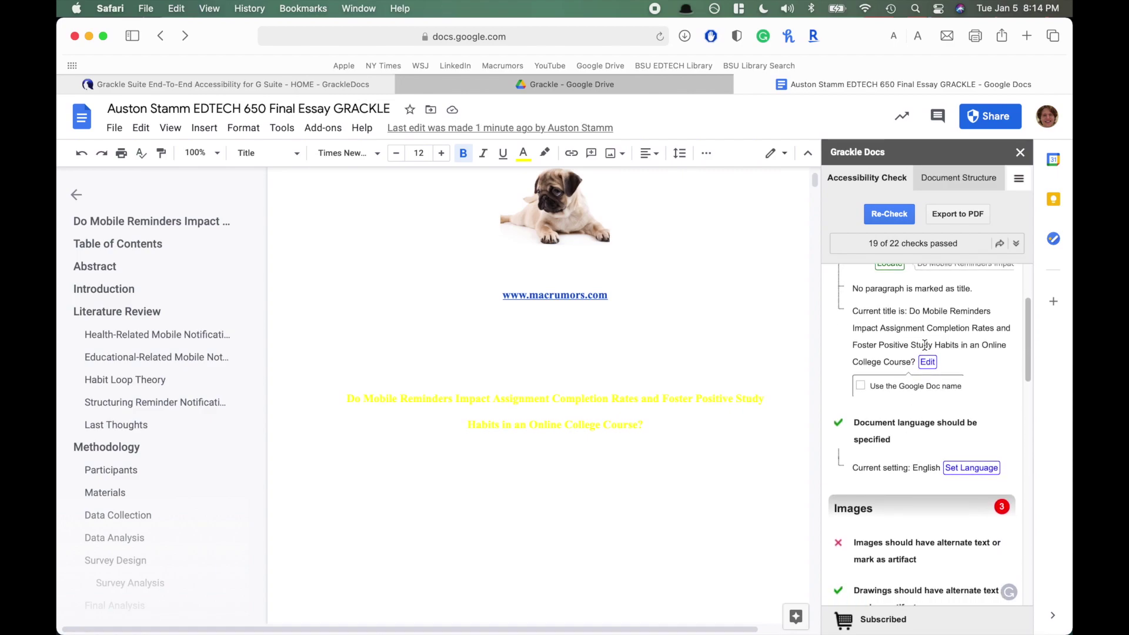
pyautogui.scroll(-3, 926, 335)
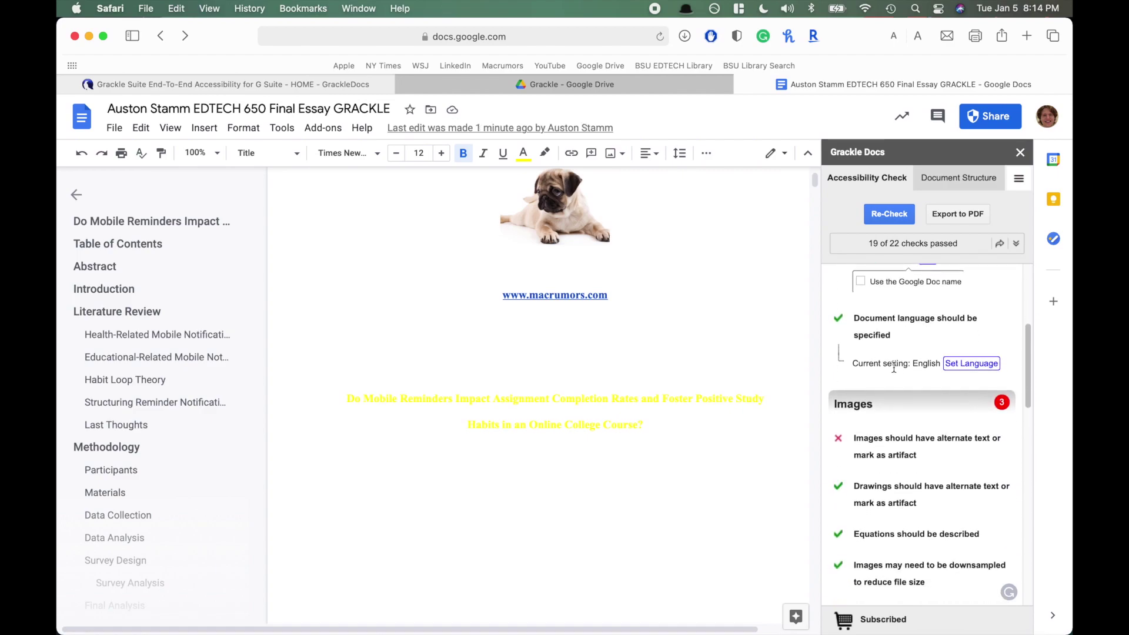
pyautogui.scroll(-2, 930, 403)
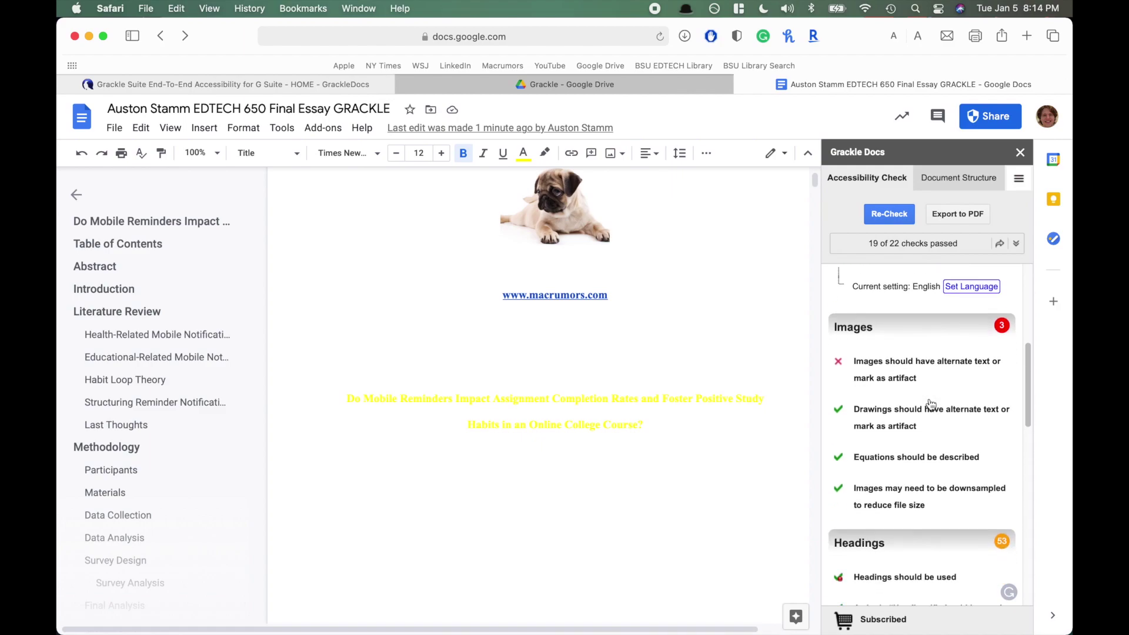
pyautogui.scroll(-2, 928, 399)
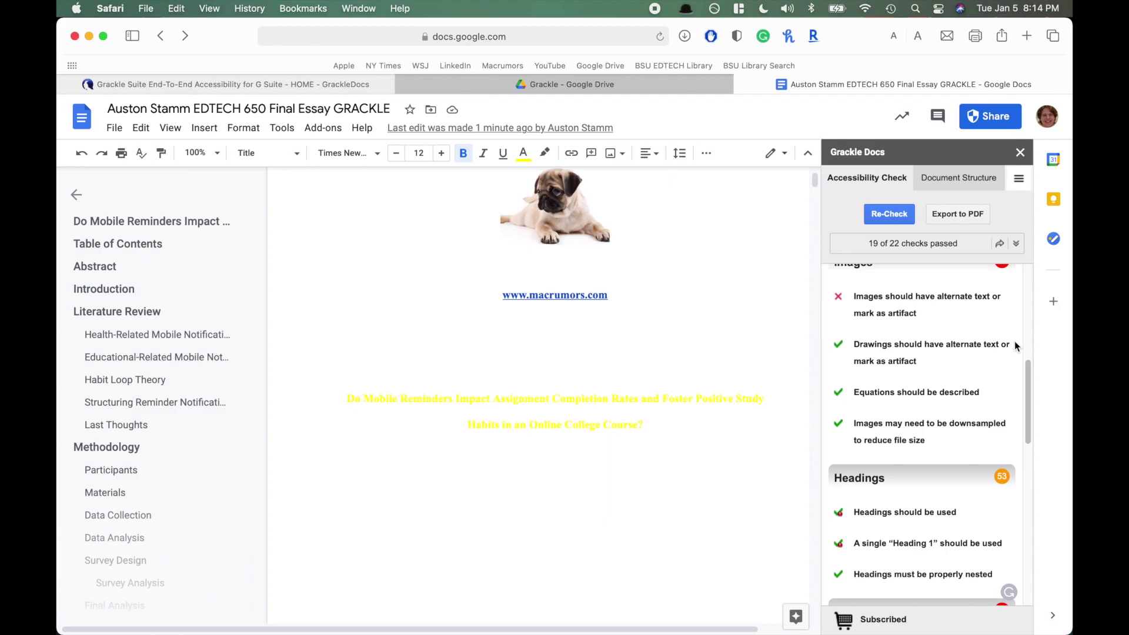
# - Give the pug image on the first page alt text with the title "Dog" and the description "pug laying down smiling"
pyautogui.scroll(3, 683, 325)
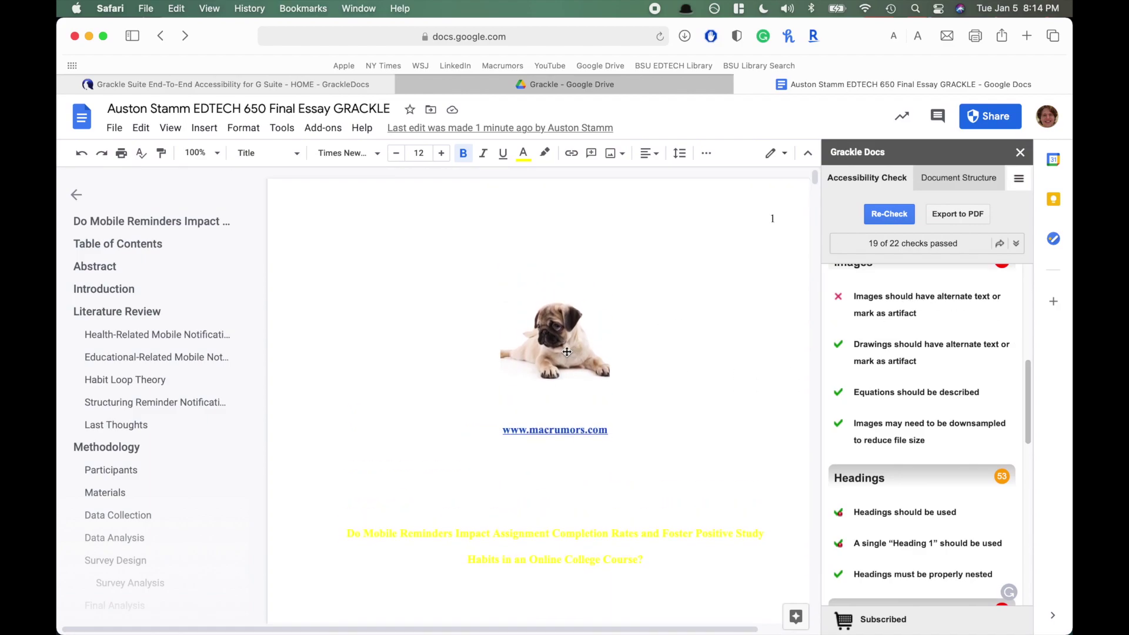
pyautogui.click(560, 352)
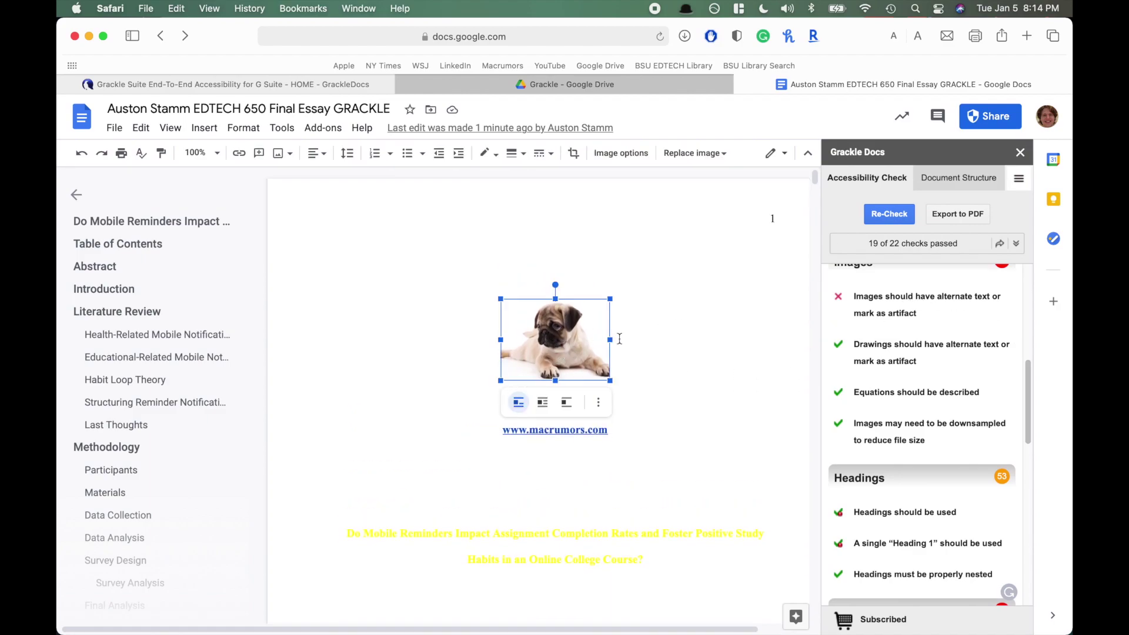
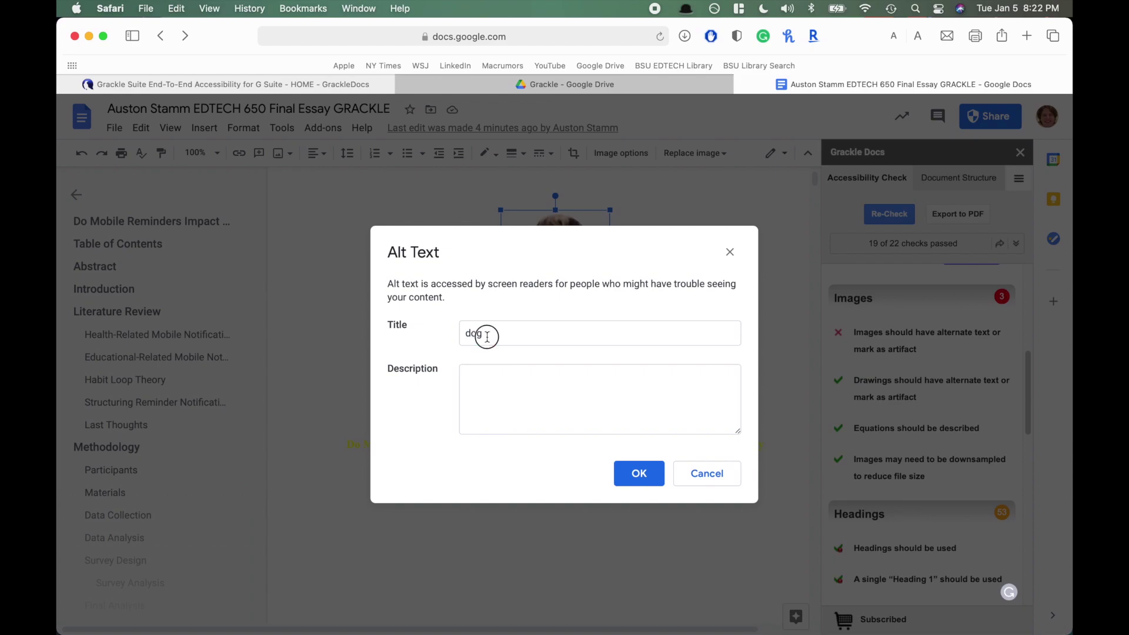
pyautogui.press('BackSpace')
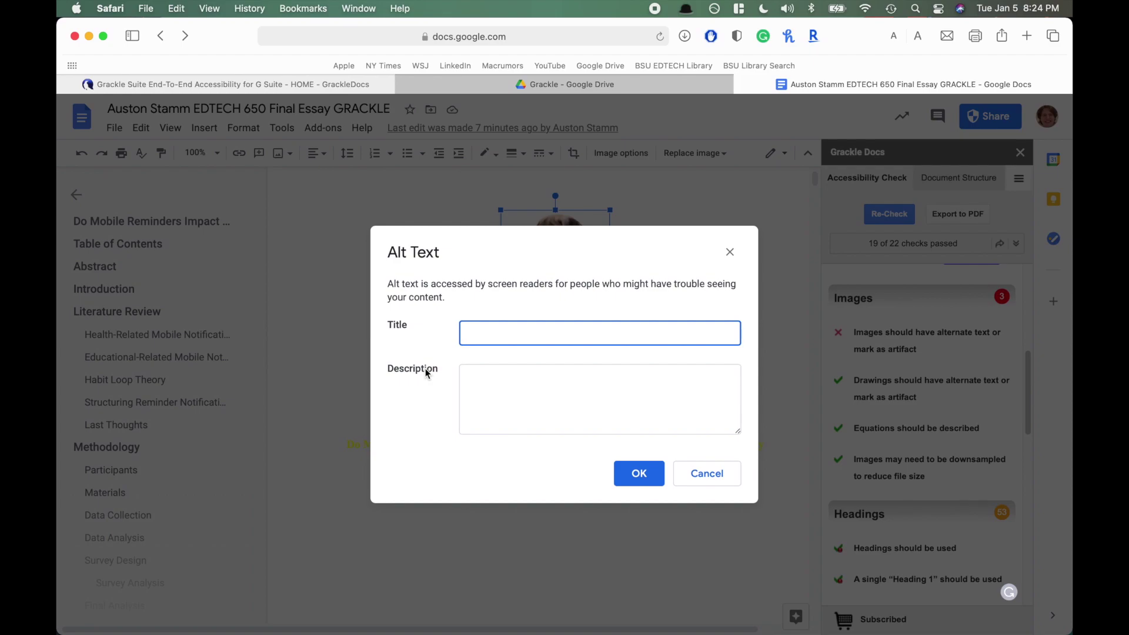
pyautogui.write('Dog')
pyautogui.click(476, 388)
pyautogui.write('pu')
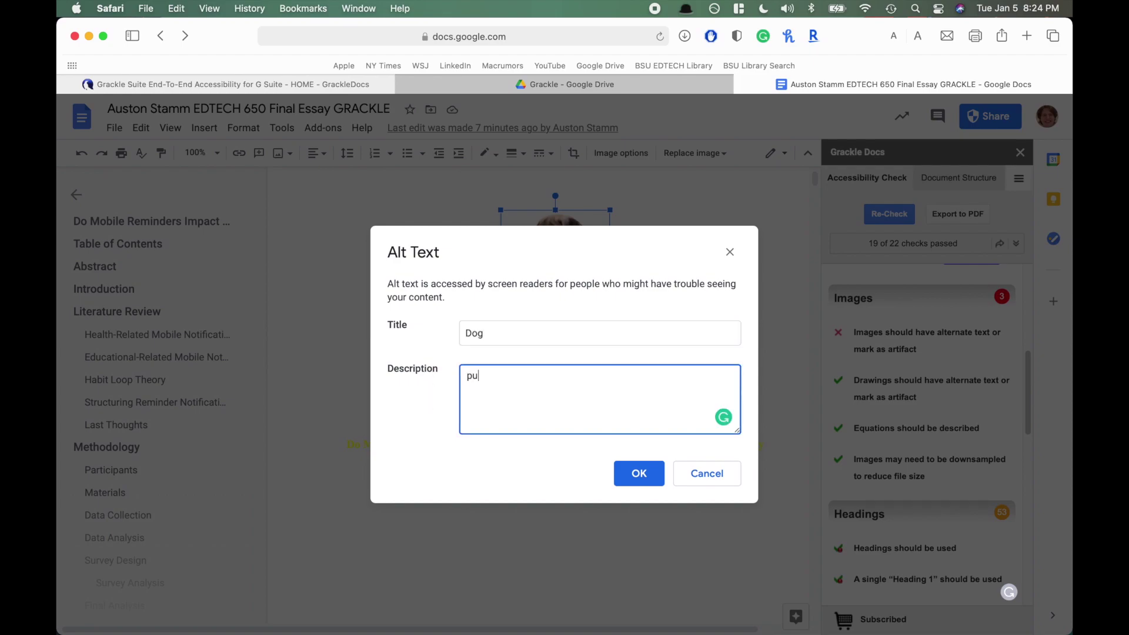
pyautogui.write('g laying down smiling')
pyautogui.click(655, 475)
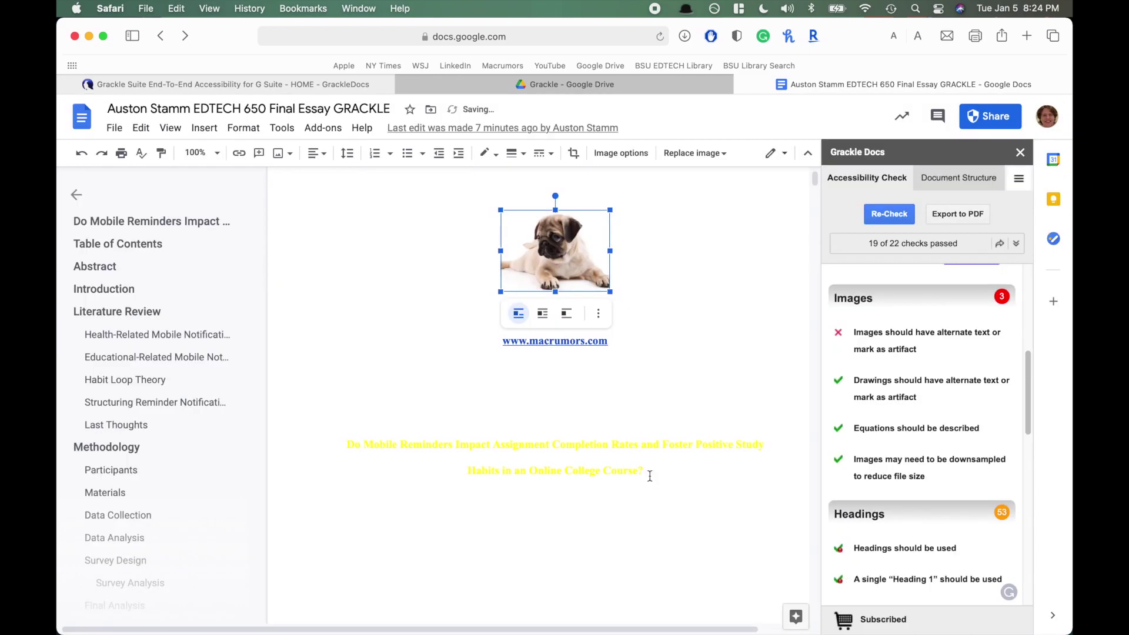
pyautogui.click(582, 385)
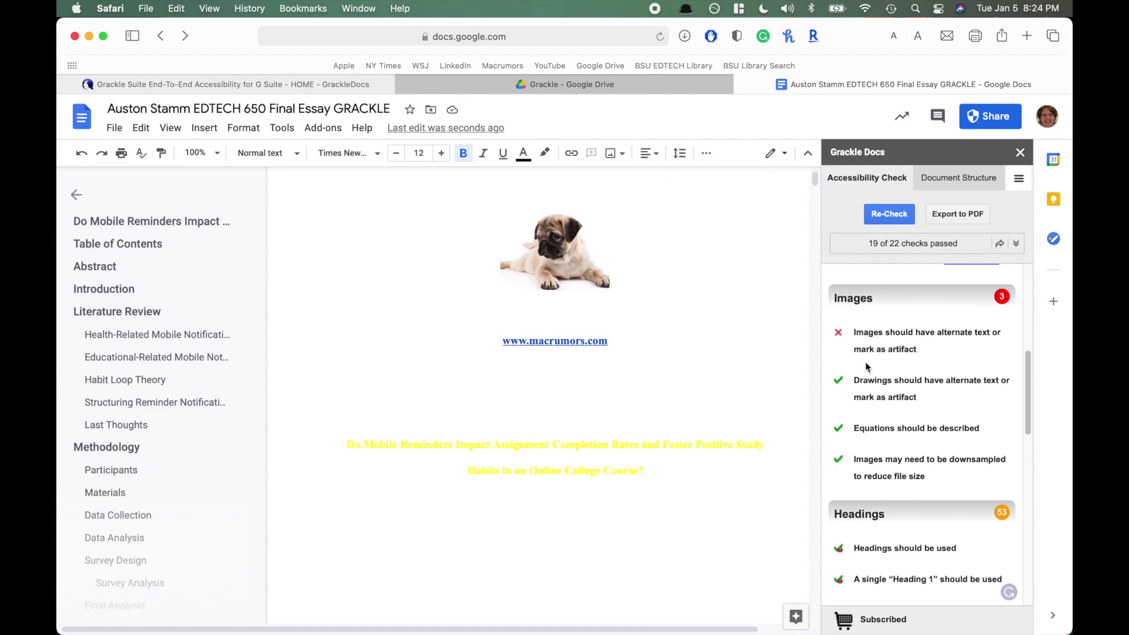
# - Expand the failed image alternate-text check and locate the first untagged image in the essay
pyautogui.click(873, 340)
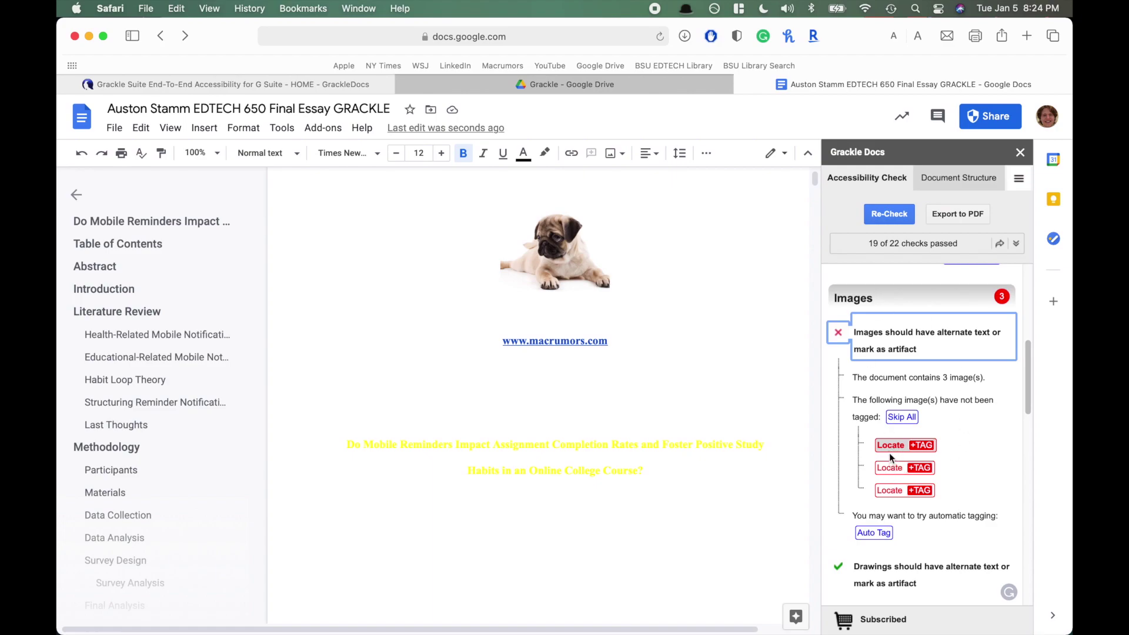
pyautogui.click(890, 453)
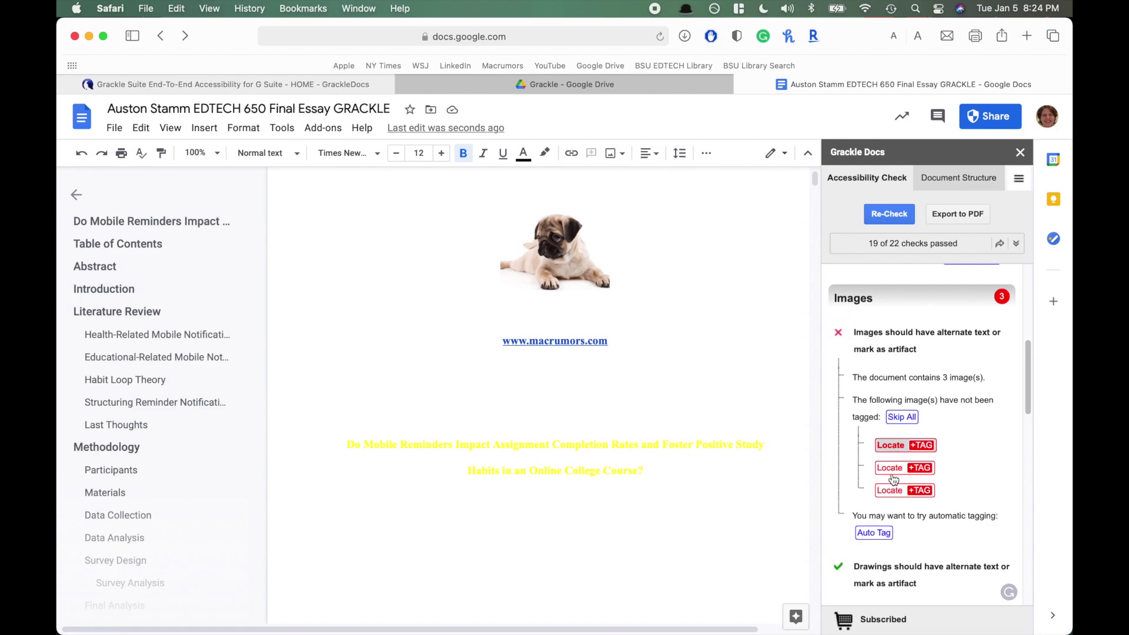
pyautogui.click(889, 445)
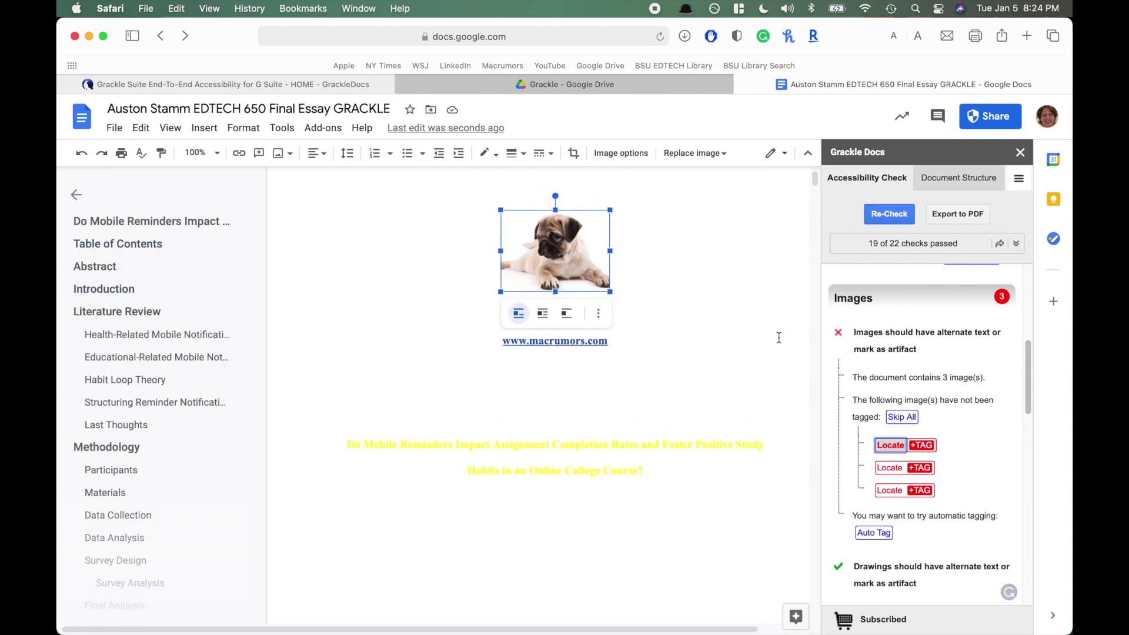
# - Locate the second untagged image, the CITI certificate, and add alt text titled "Citi" with the description "Certificate of Completion of Citi Course"
pyautogui.click(891, 470)
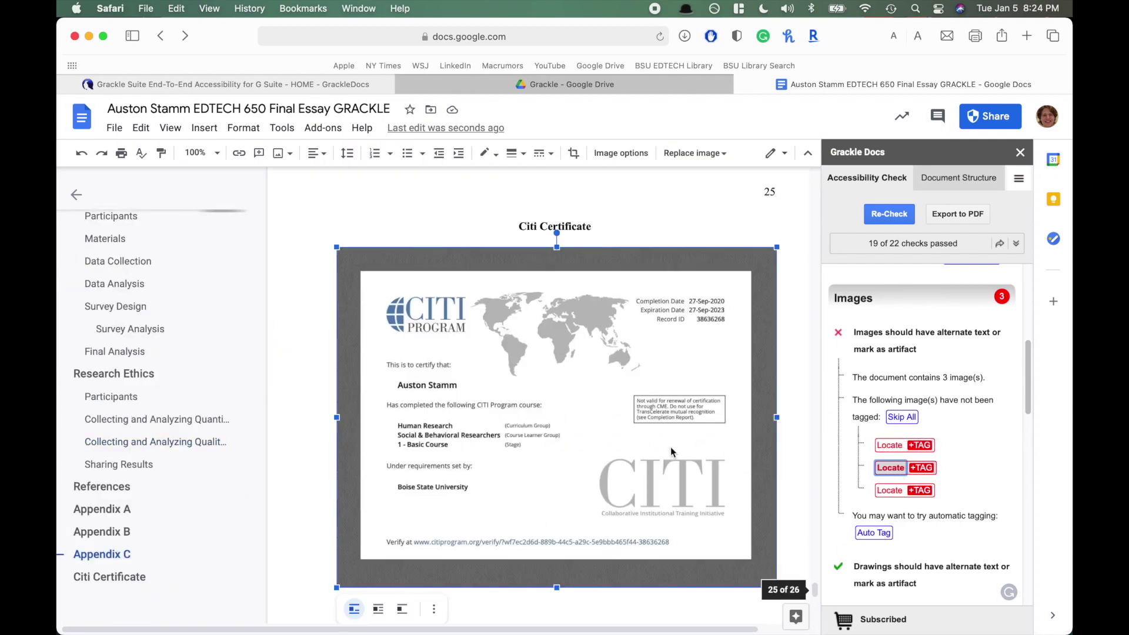
pyautogui.rightClick(555, 419)
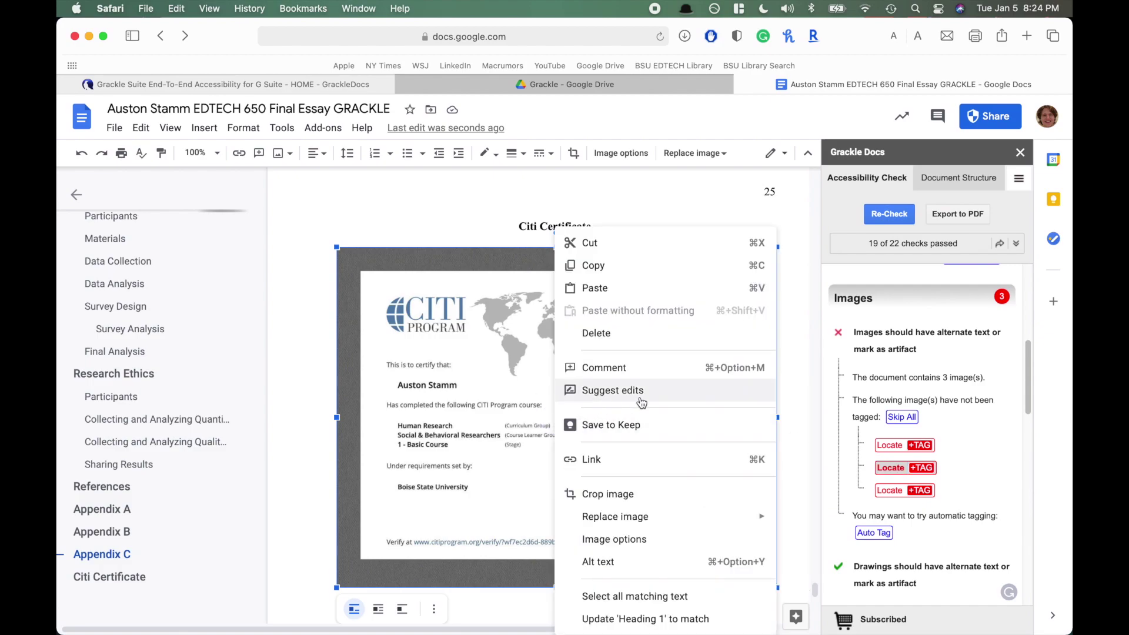
pyautogui.click(613, 564)
pyautogui.click(535, 329)
pyautogui.write('Citi')
pyautogui.click(502, 376)
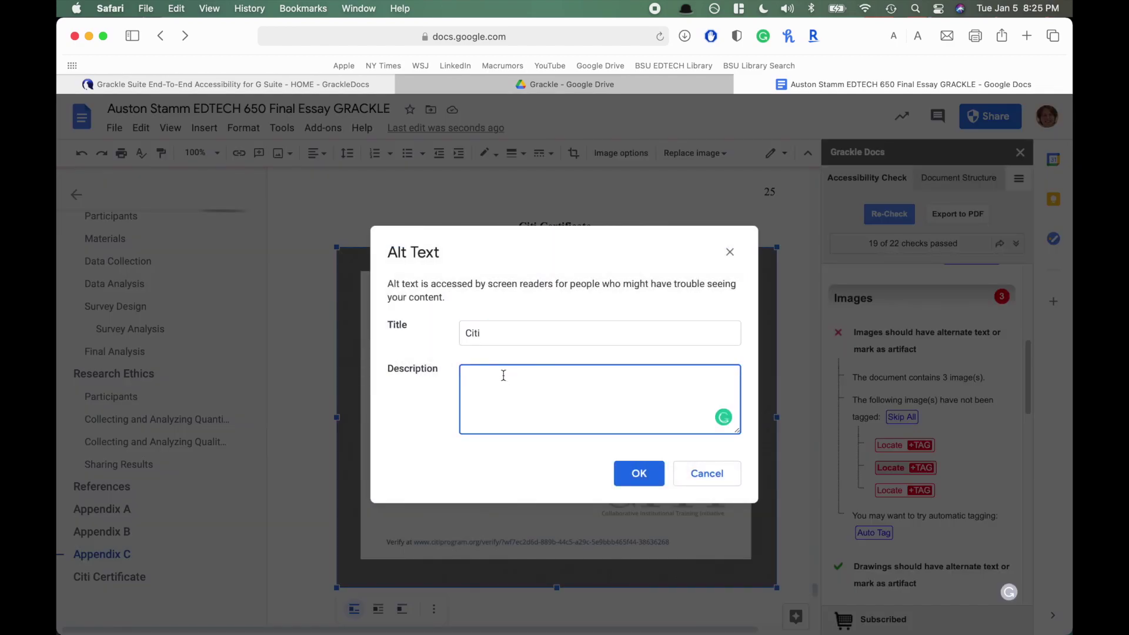
pyautogui.write('Certificate of Completio')
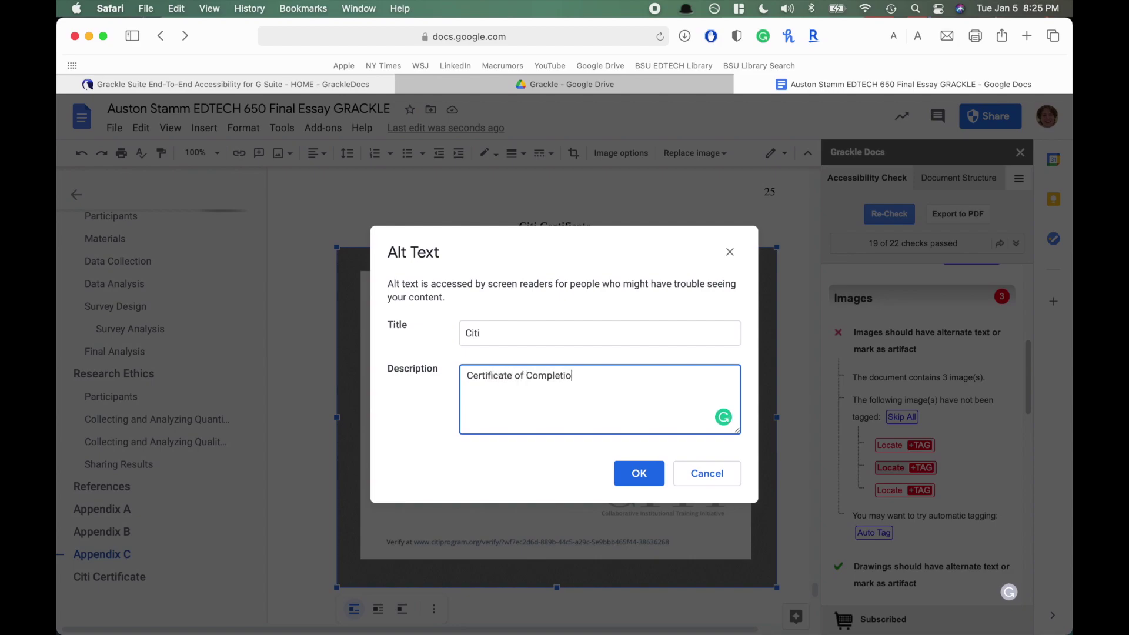
pyautogui.write('n of Citi Course')
pyautogui.click(640, 477)
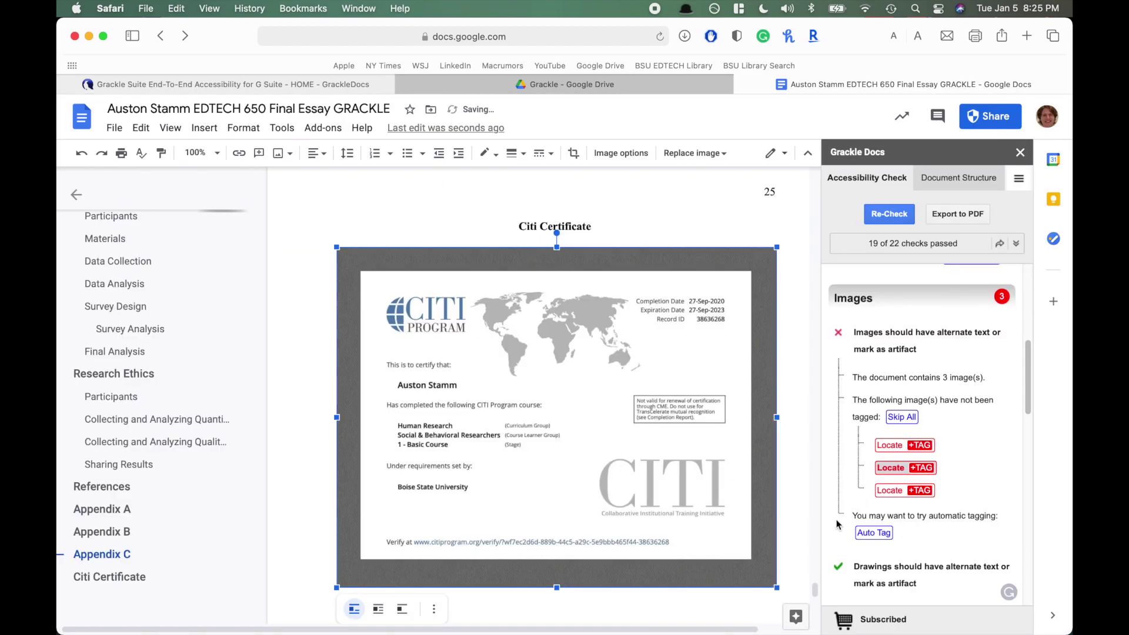
# - Locate the third untagged image, the CITI completion report, and add alt text titled "Citi In Depth" with the description "List of completed Citi Courses"
pyautogui.click(890, 490)
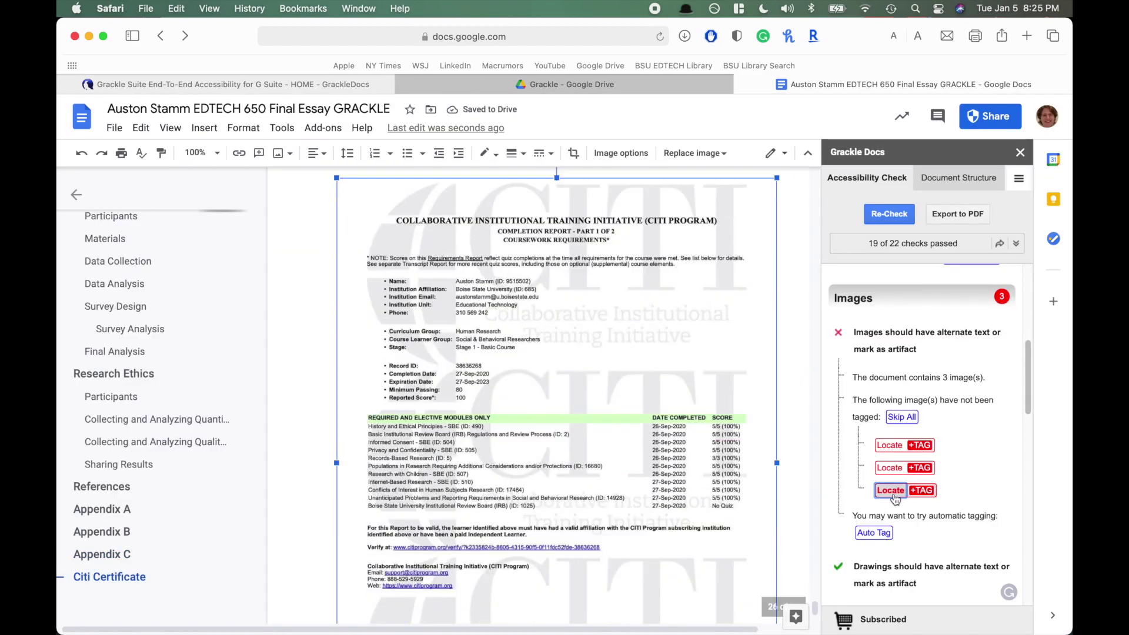
pyautogui.rightClick(608, 402)
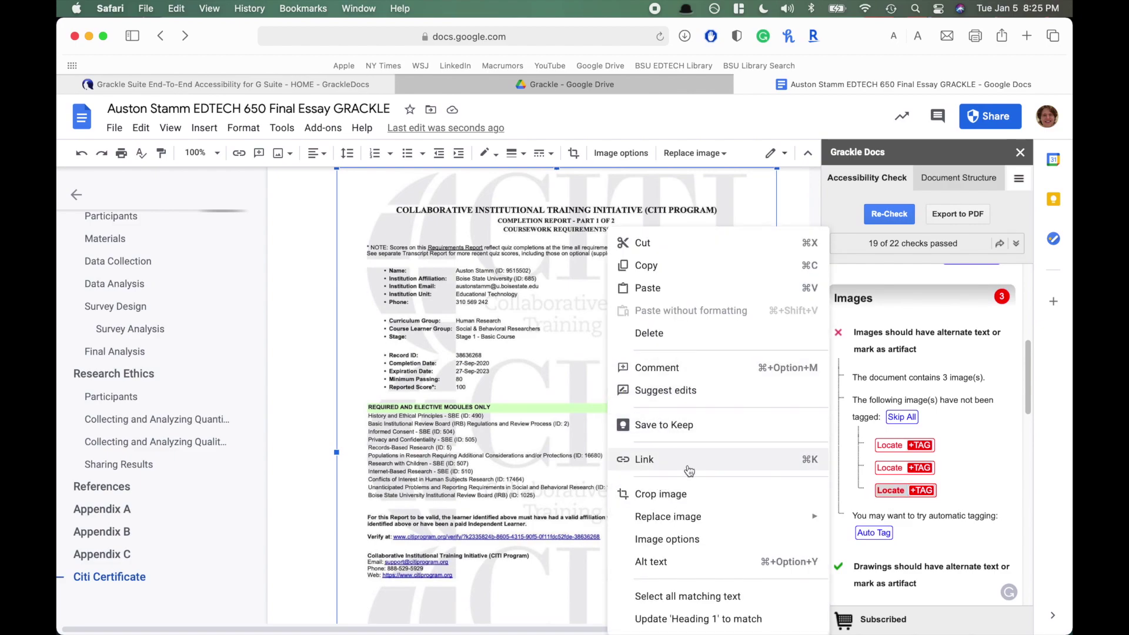
pyautogui.click(676, 564)
pyautogui.click(525, 334)
pyautogui.write('Citi ')
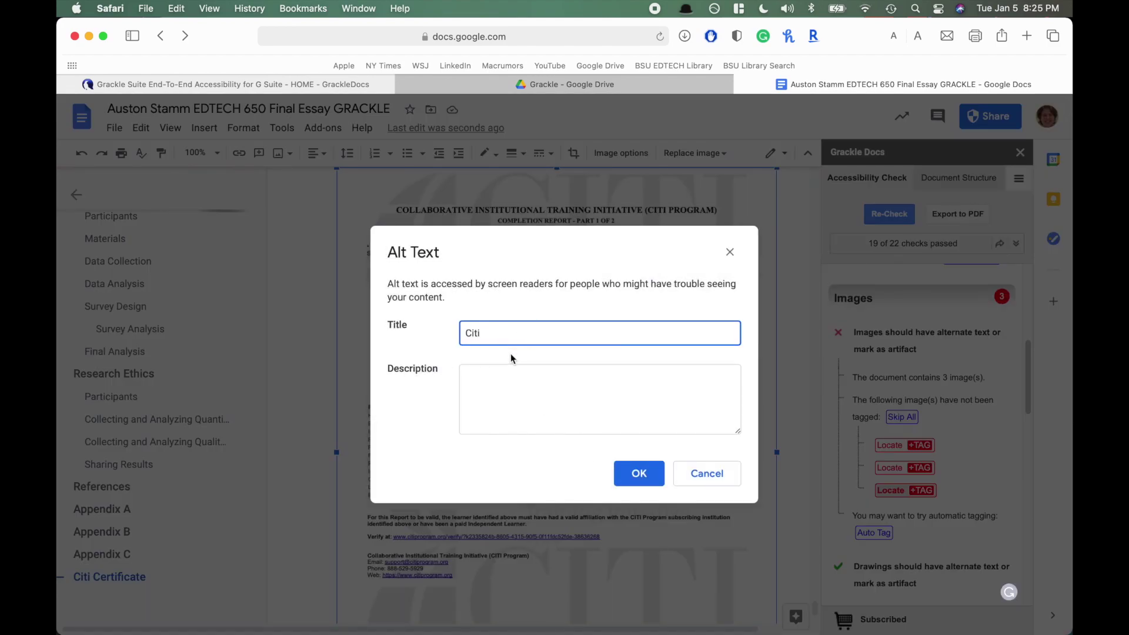
pyautogui.write('In Depth')
pyautogui.click(520, 384)
pyautogui.write('Expla')
pyautogui.press('BackSpace')
pyautogui.press('BackSpace')
pyautogui.press('BackSpace')
pyautogui.press('BackSpace')
pyautogui.press('BackSpace')
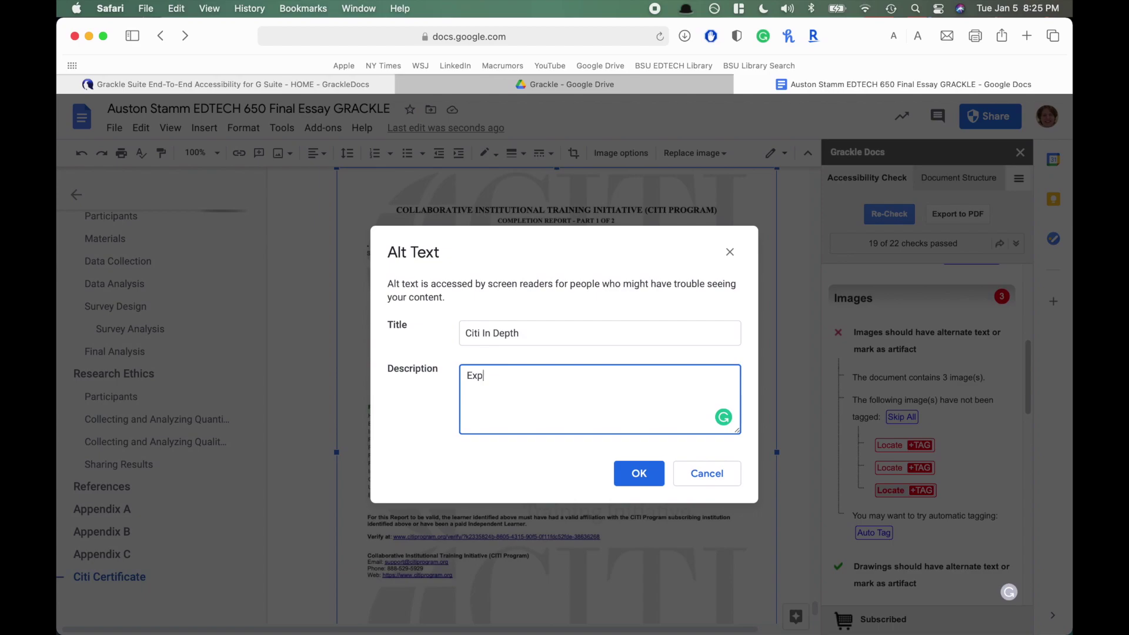
pyautogui.write('List of completed Citi Courses')
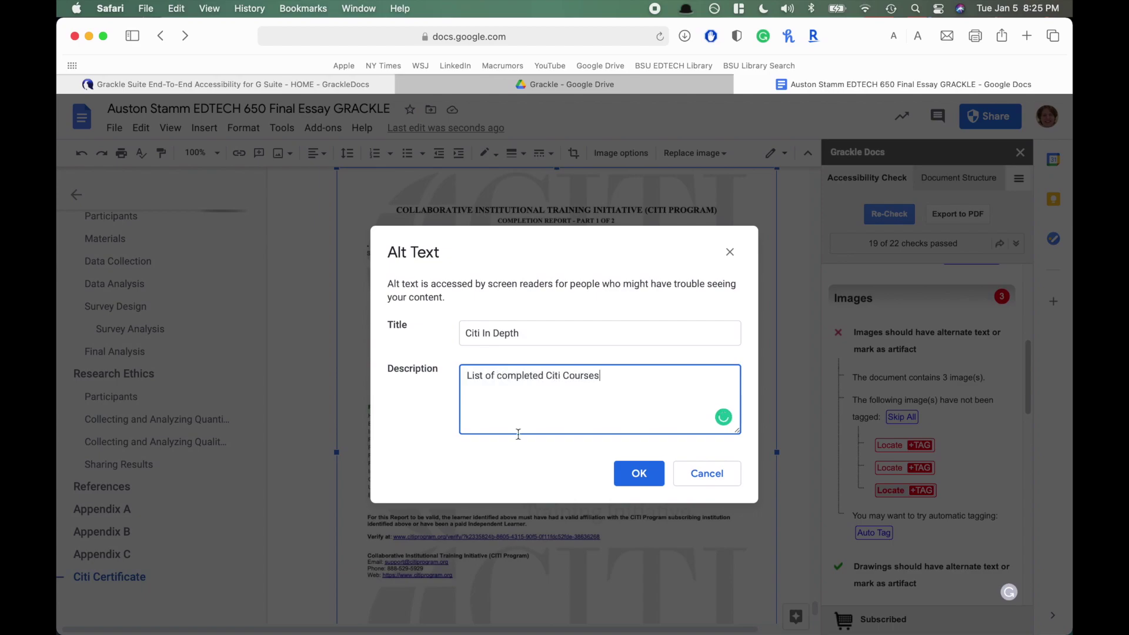
pyautogui.click(639, 475)
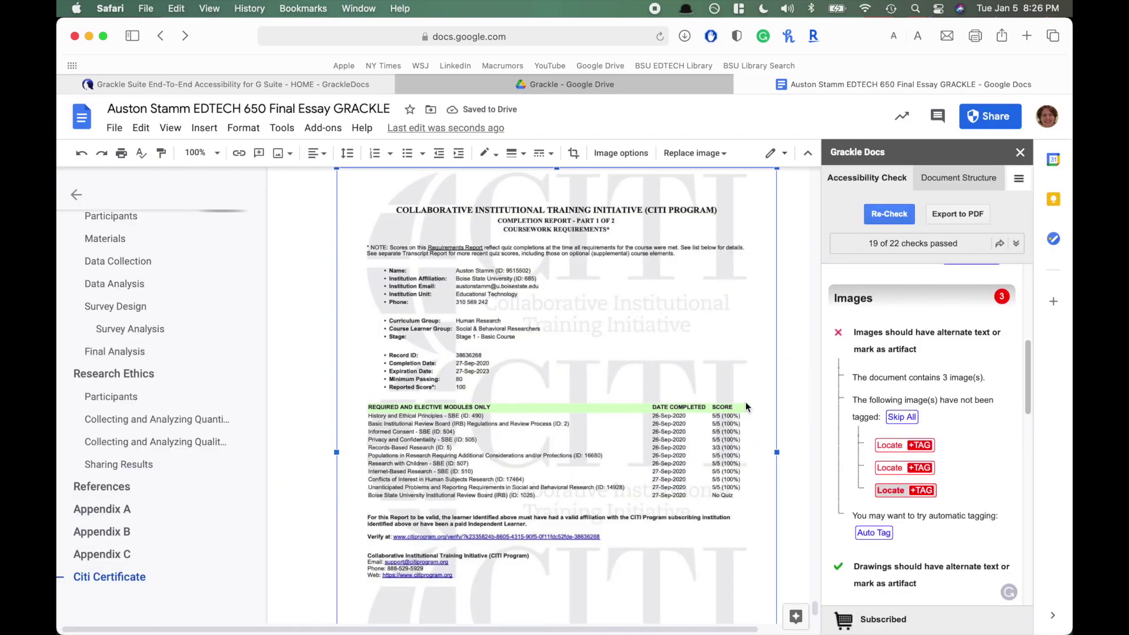
# - Return to the essay's first page and rerun the Grackle accessibility check
pyautogui.scroll(20, 580, 385)
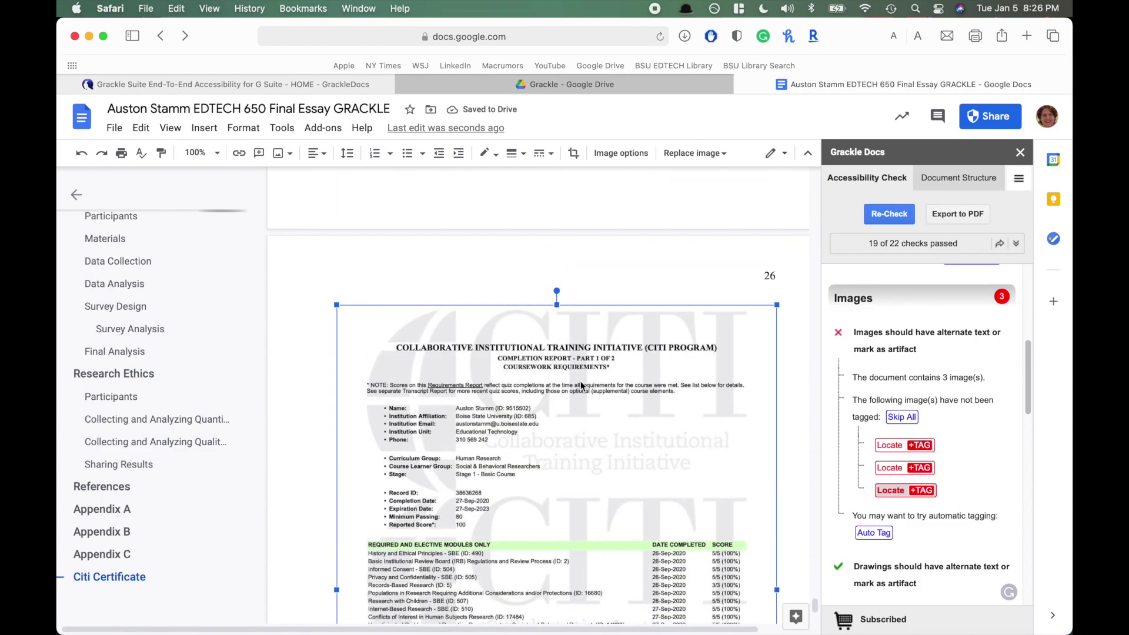
pyautogui.scroll(20, 580, 382)
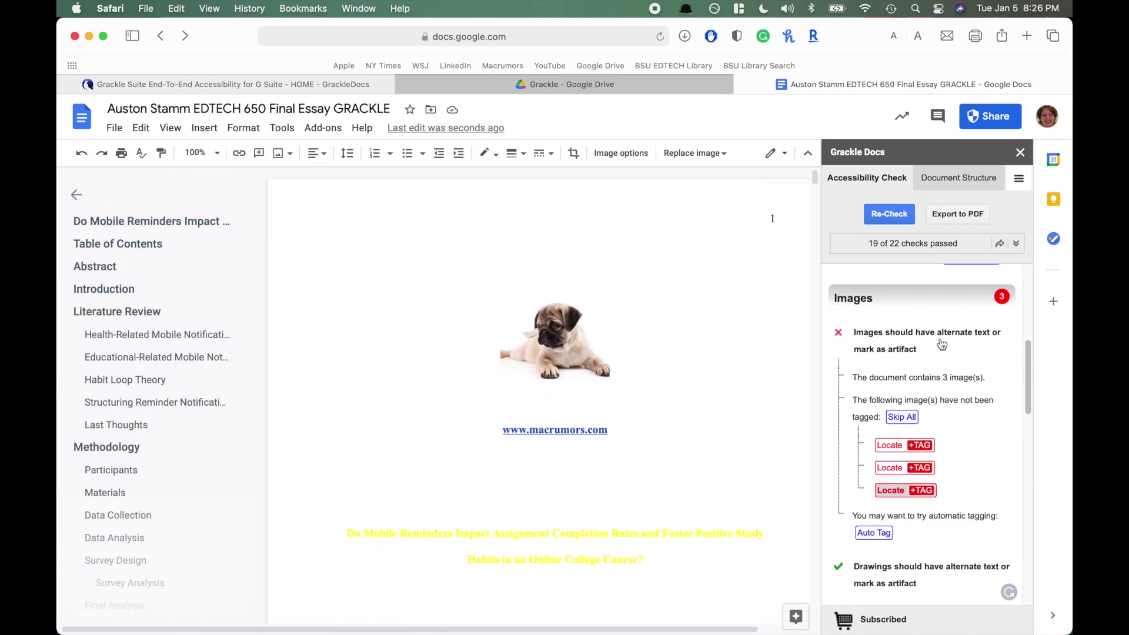
pyautogui.click(889, 215)
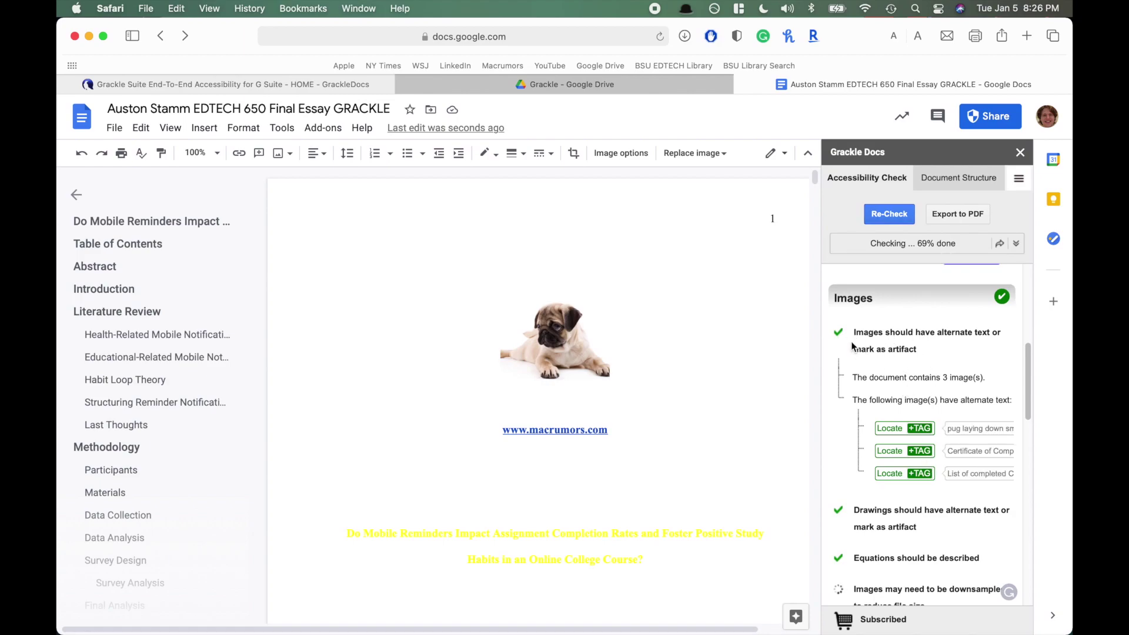
# - Locate the last tagged image from the results and examine the details of the drawings and equations checks
pyautogui.click(892, 476)
pyautogui.scroll(-3, 888, 446)
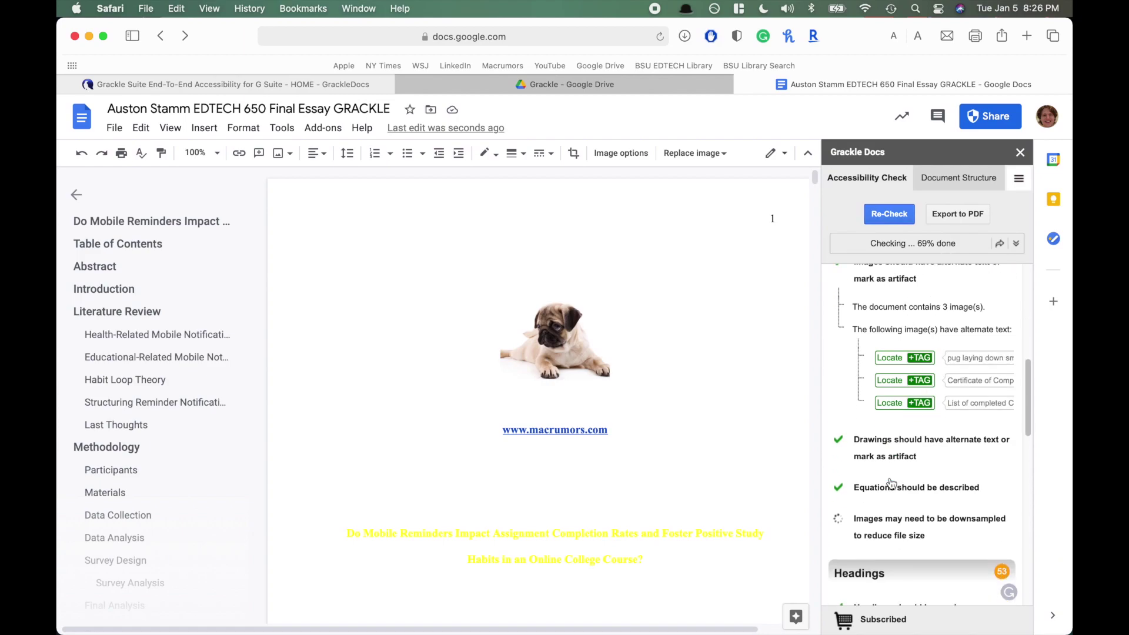
pyautogui.click(885, 426)
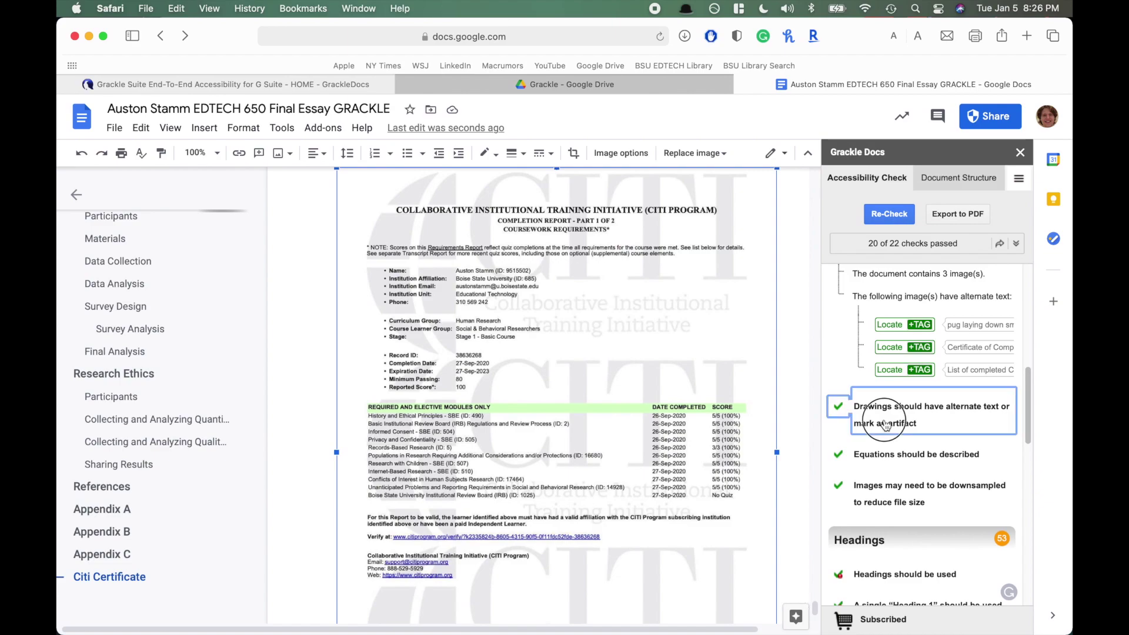
pyautogui.scroll(-1, 888, 471)
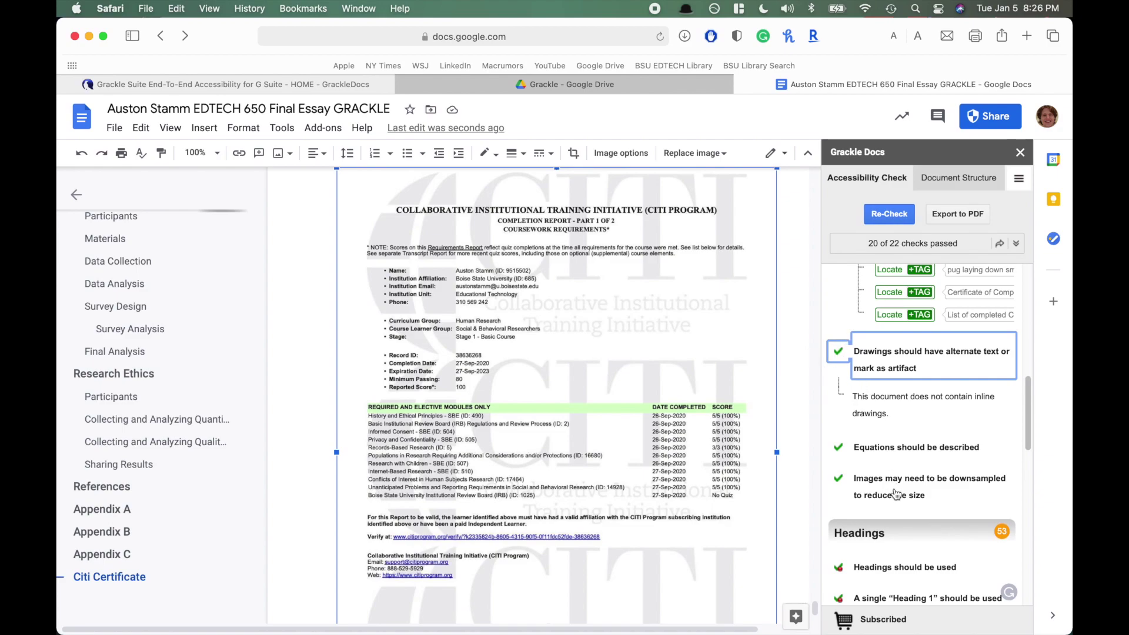
pyautogui.scroll(-1, 896, 495)
pyautogui.click(902, 390)
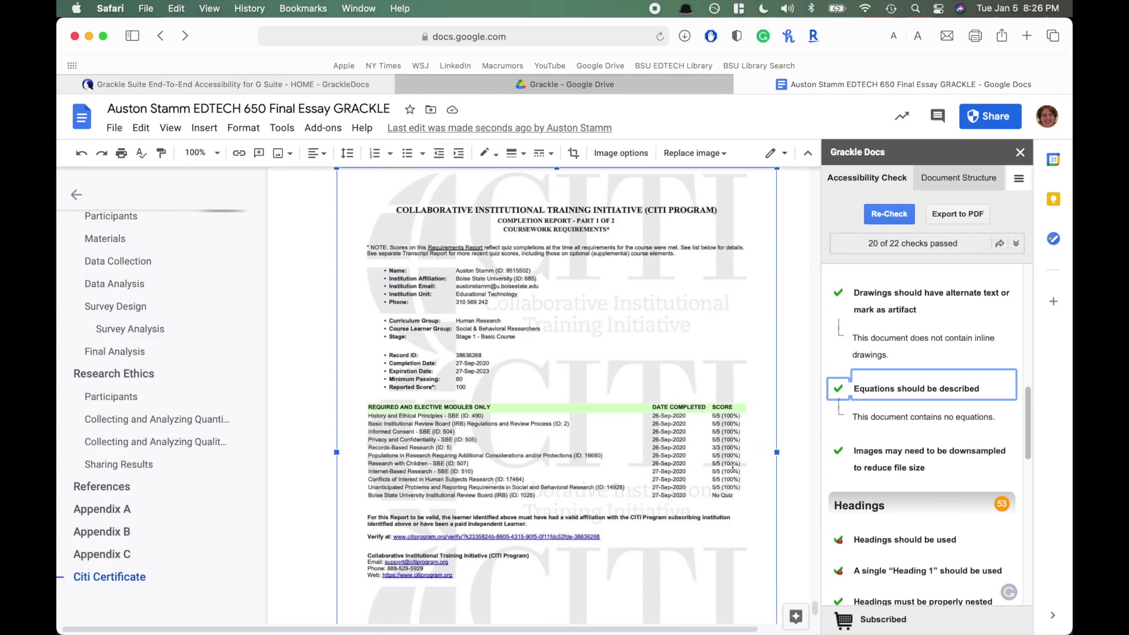
pyautogui.scroll(20, 736, 475)
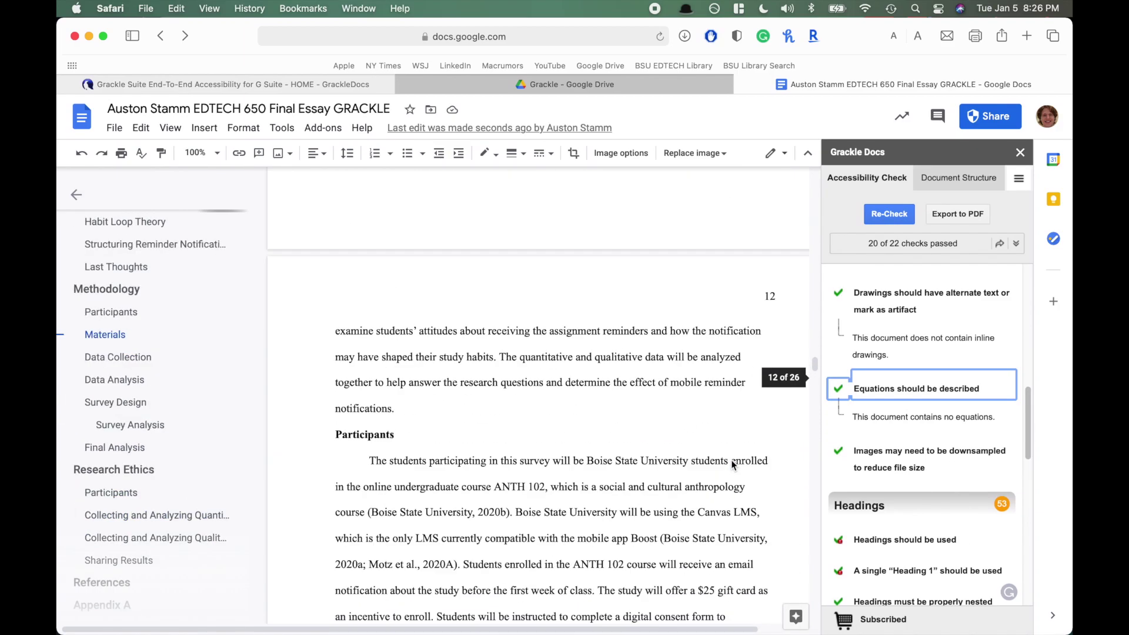
# - Return to the essay's first page and examine the details of the image downsampling check
pyautogui.scroll(20, 731, 460)
pyautogui.scroll(10, 731, 556)
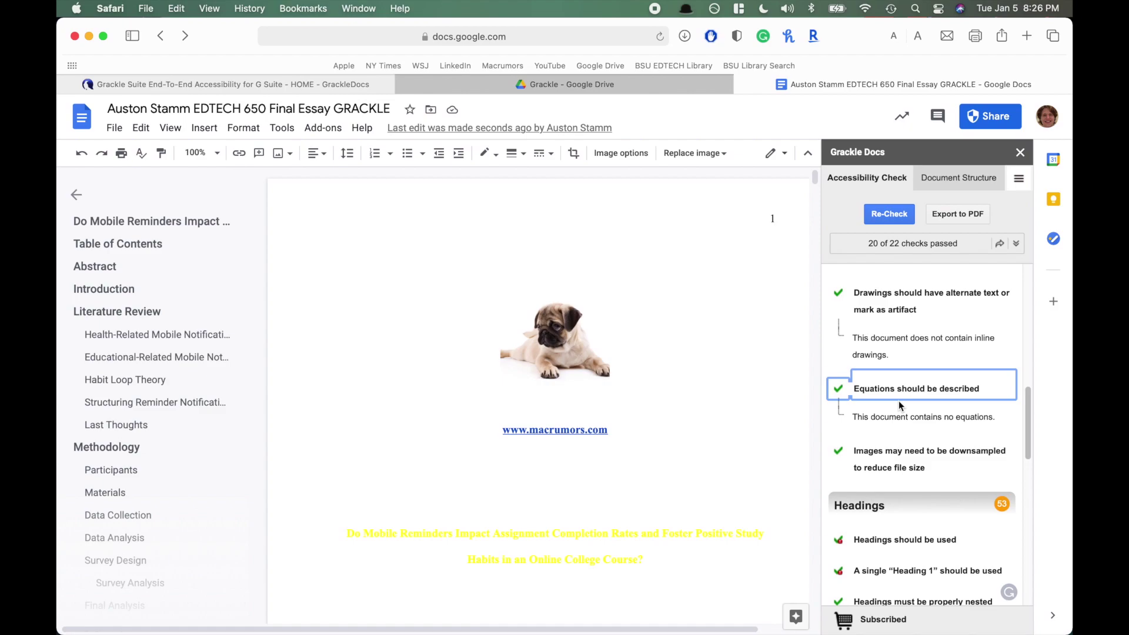
pyautogui.click(895, 462)
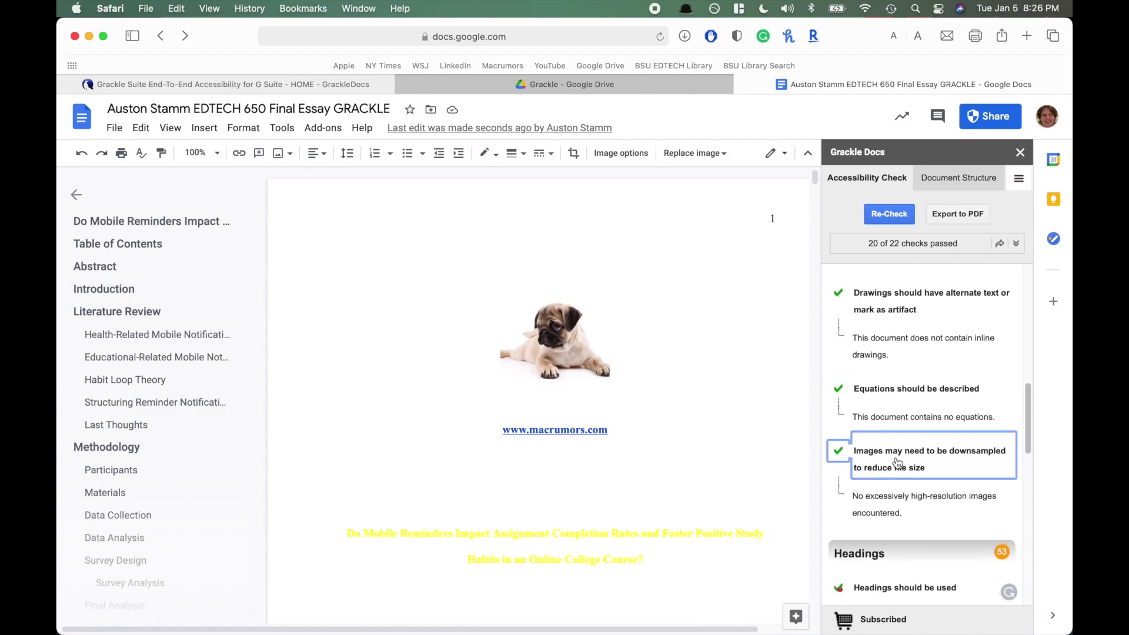
# - Open the details of the "Headings should be used" check and review the list of suspiciously empty headings
pyautogui.scroll(-3, 876, 470)
pyautogui.scroll(-2, 864, 474)
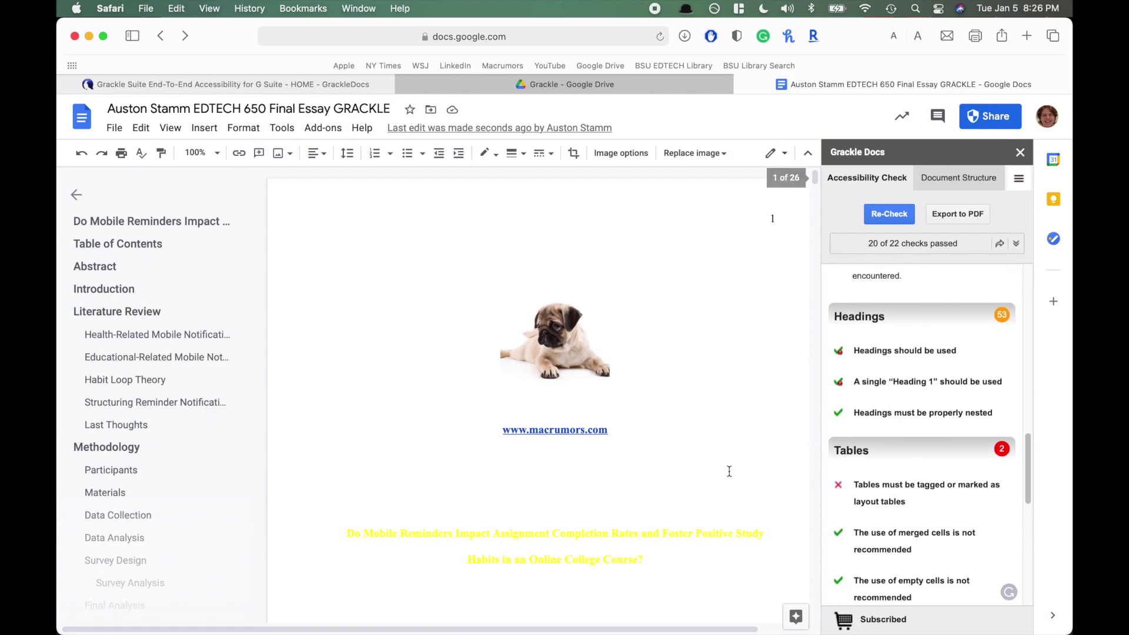
pyautogui.scroll(-2, 882, 470)
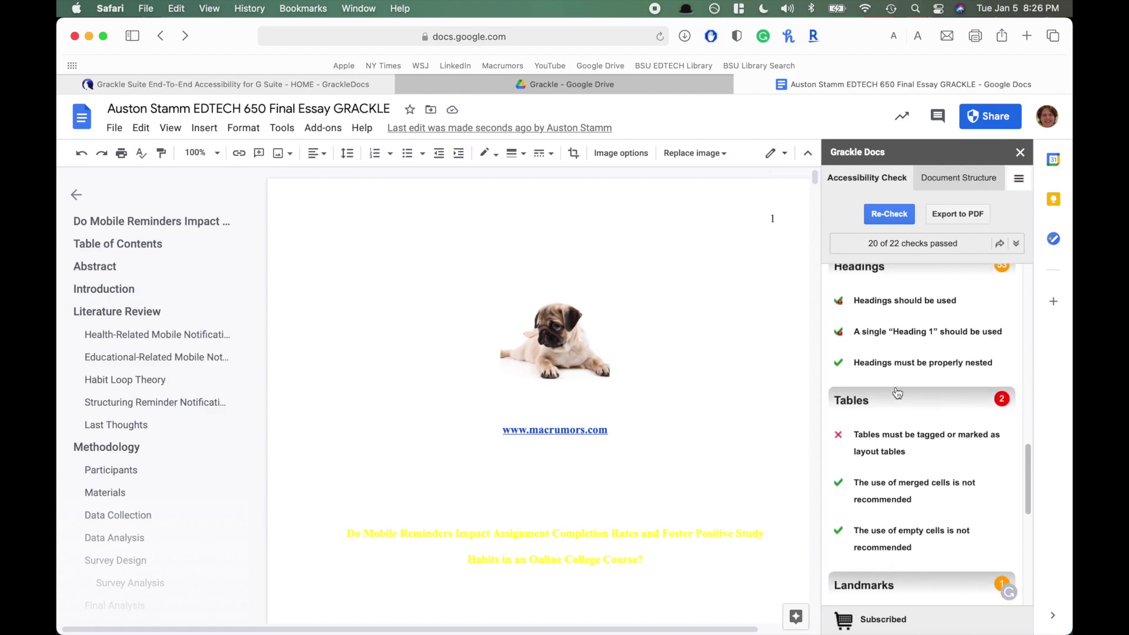
pyautogui.scroll(1, 882, 470)
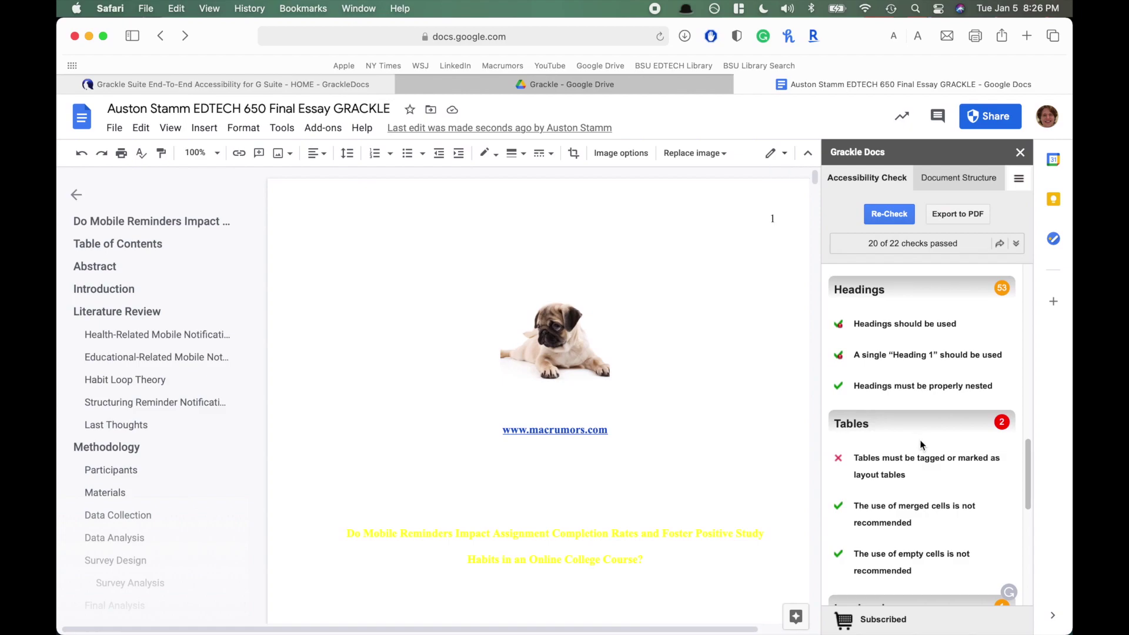
pyautogui.click(883, 328)
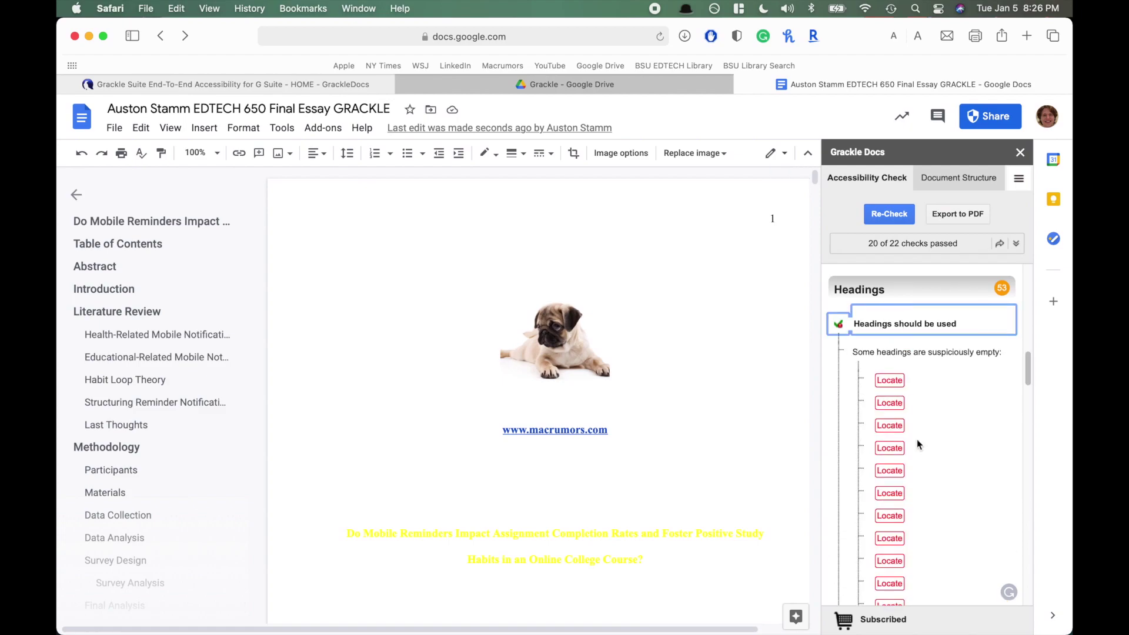
pyautogui.scroll(-3, 917, 442)
pyautogui.scroll(2, 917, 442)
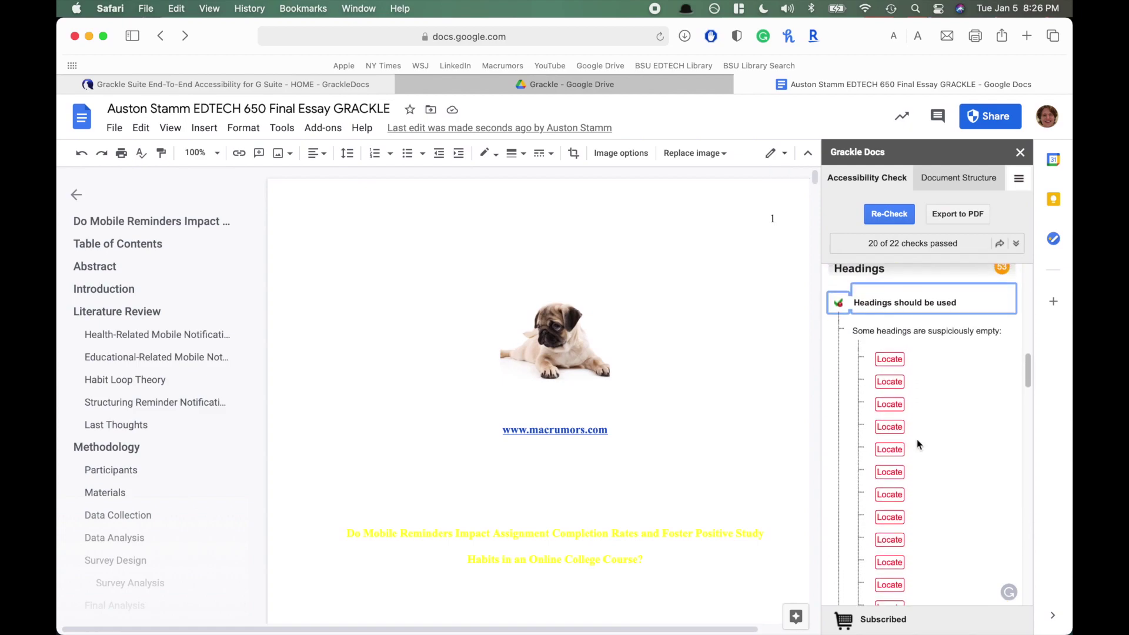
# - Try to fix the first empty heading below Sharing Results by updating the Normal text style to match it, and locate the second one
pyautogui.click(891, 364)
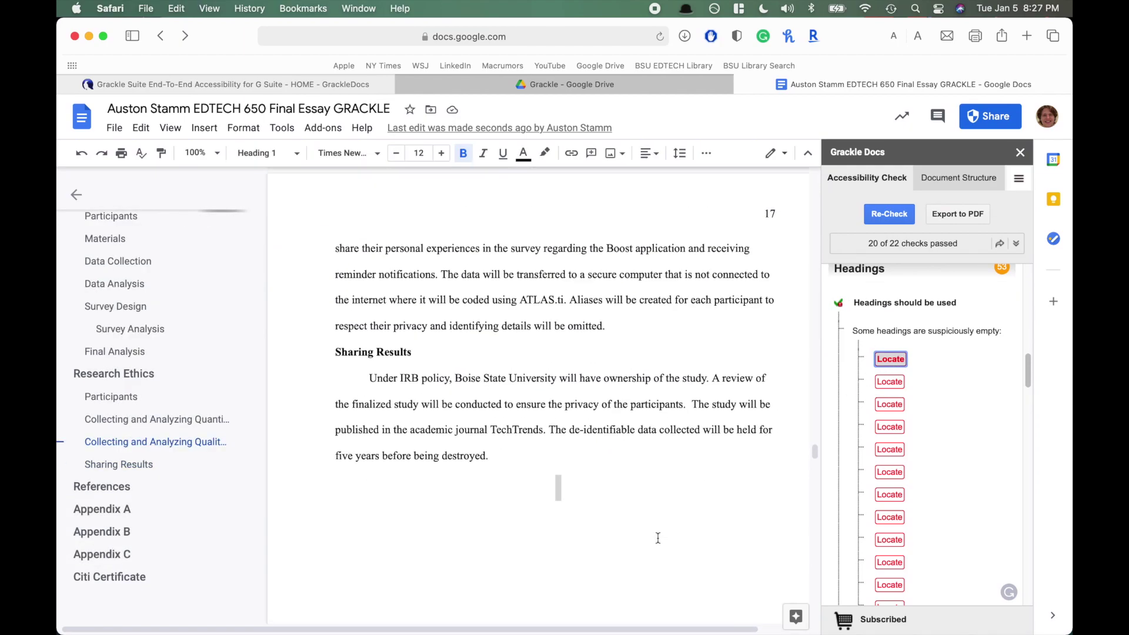
pyautogui.click(290, 155)
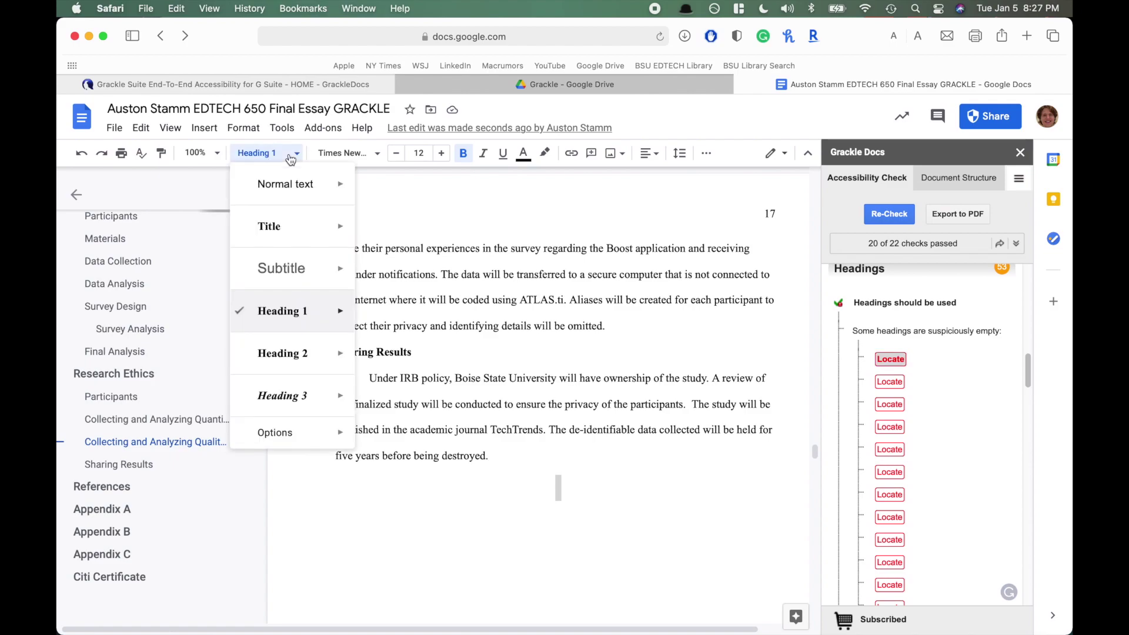
pyautogui.moveTo(313, 319)
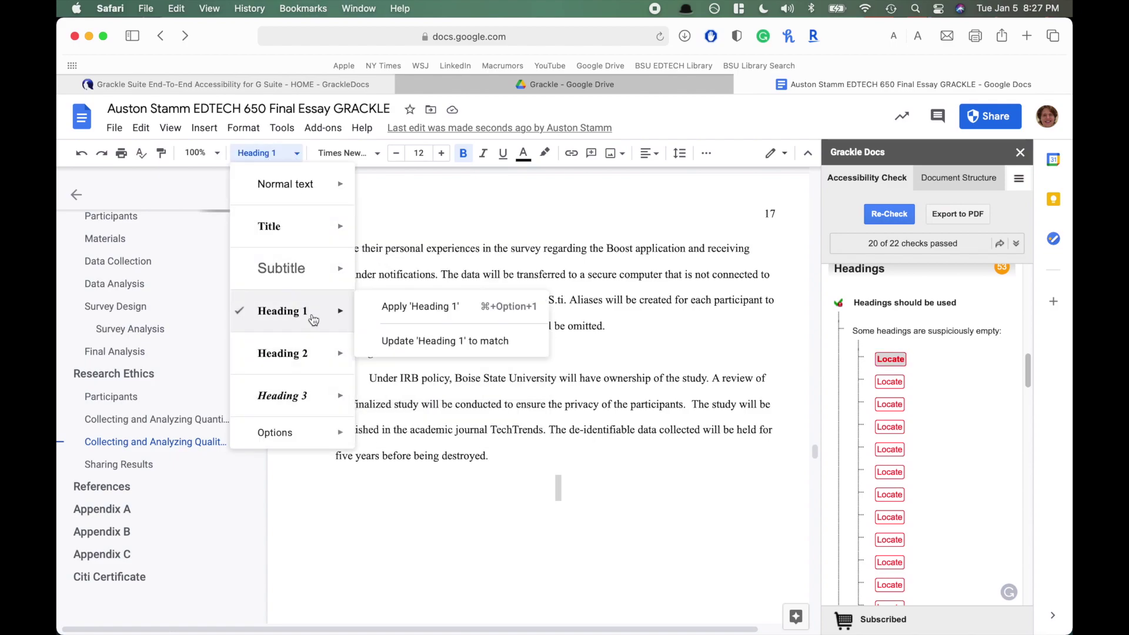
pyautogui.moveTo(311, 198)
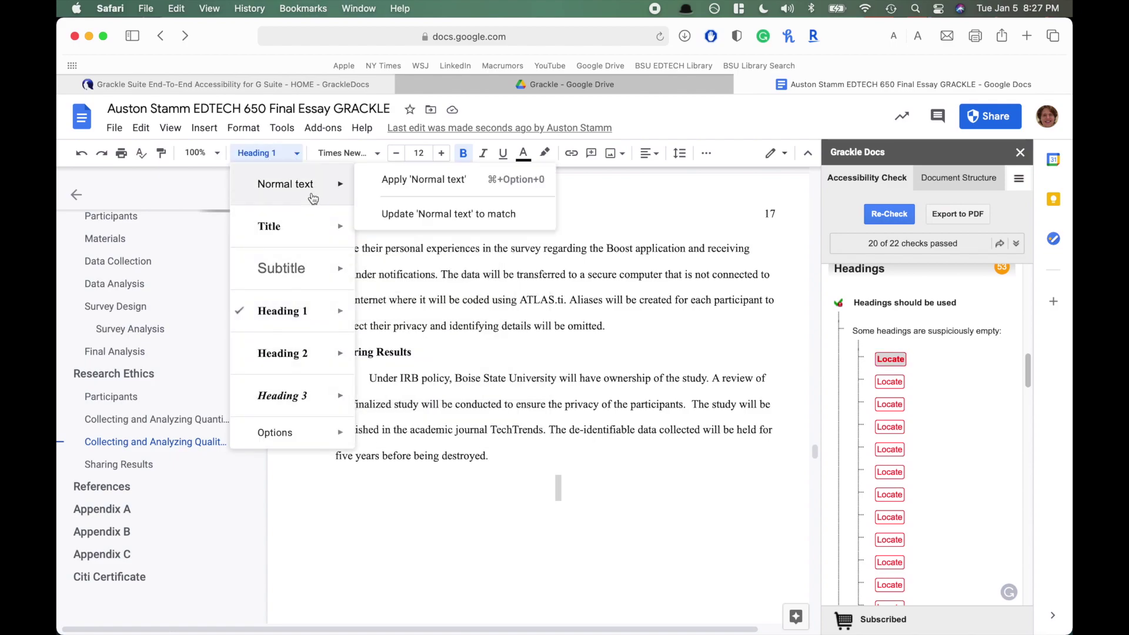
pyautogui.click(386, 215)
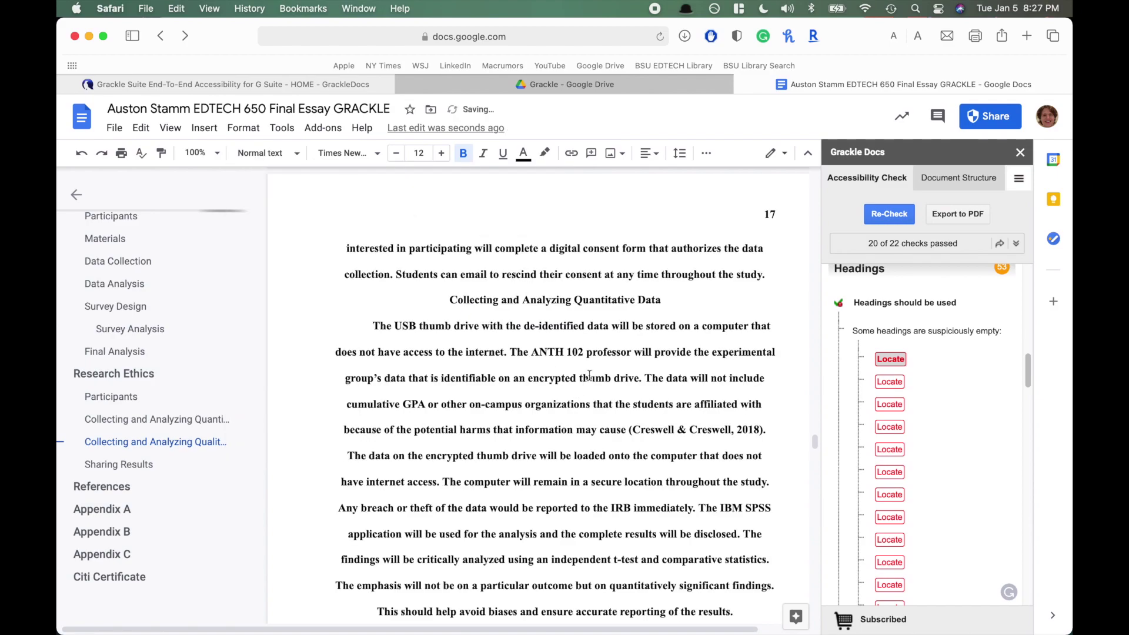
pyautogui.click(890, 382)
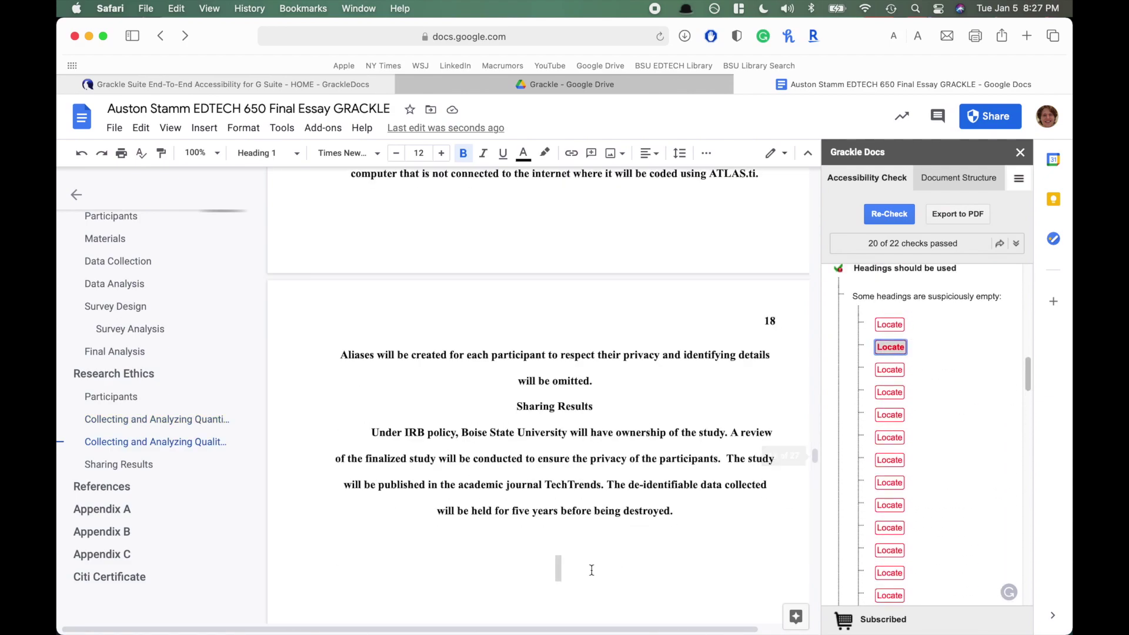
# - Apply the Normal text style to the flagged empty headings above References and after the last reference entry
pyautogui.click(277, 153)
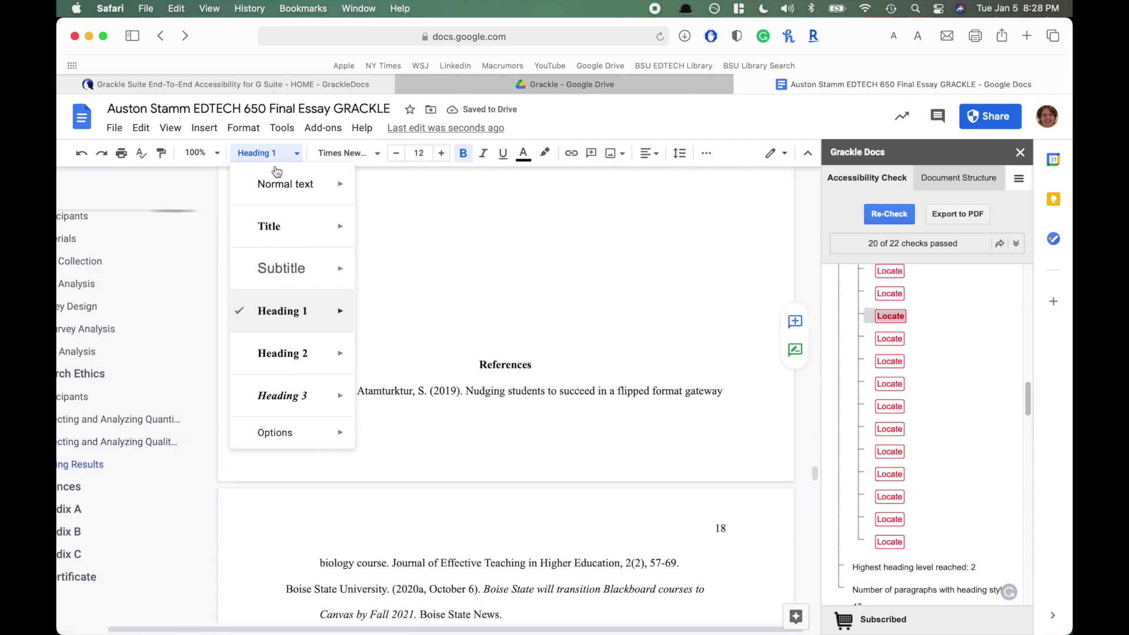
pyautogui.click(299, 187)
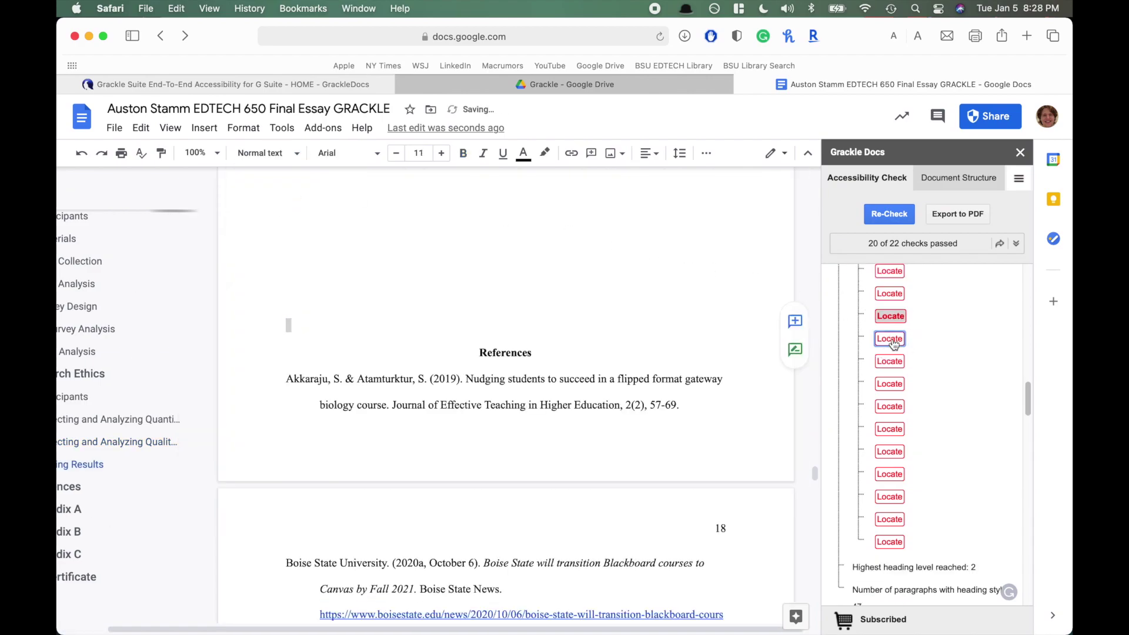
pyautogui.click(265, 153)
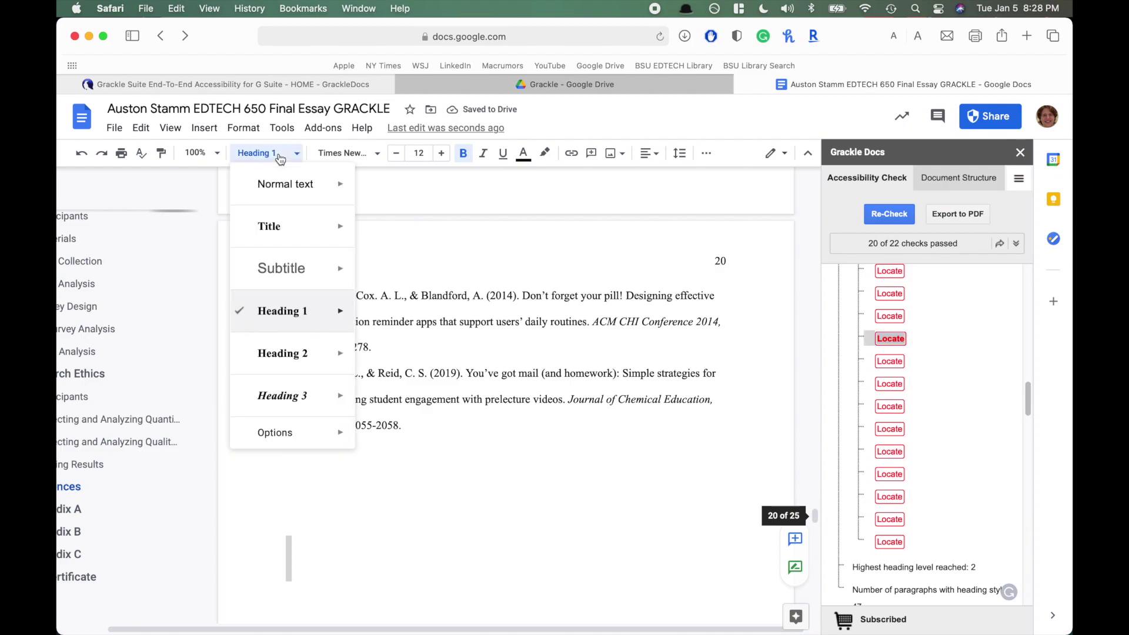
pyautogui.click(288, 184)
pyautogui.click(891, 361)
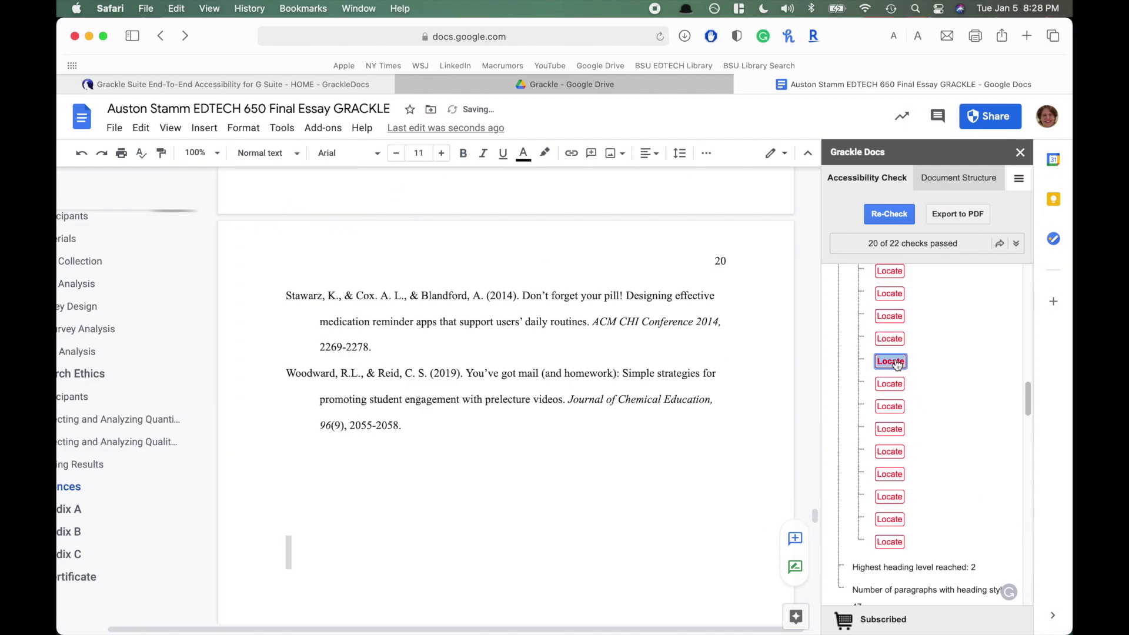
pyautogui.click(891, 384)
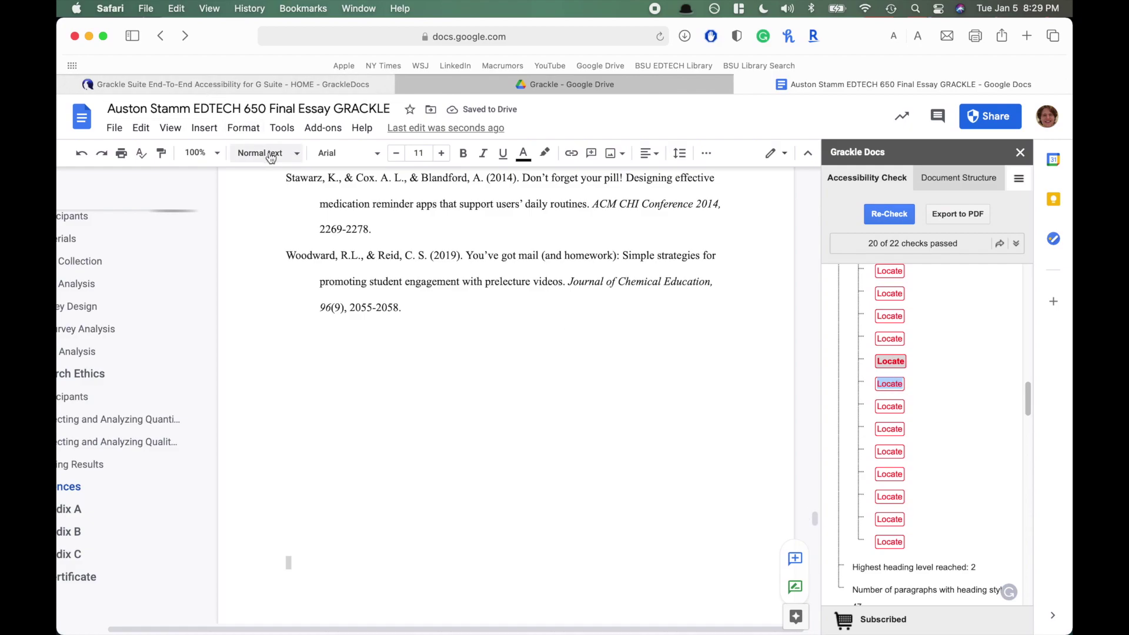
pyautogui.click(884, 361)
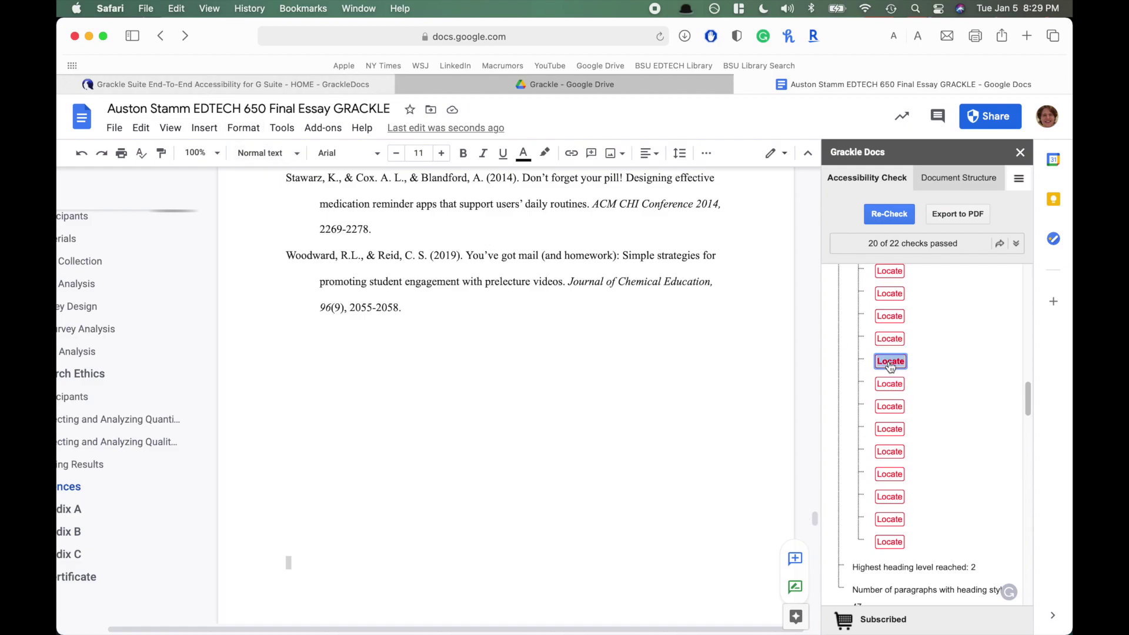
# - Locate the two flagged empty headings below the Appendix A table and apply the Normal text style to each
pyautogui.click(893, 409)
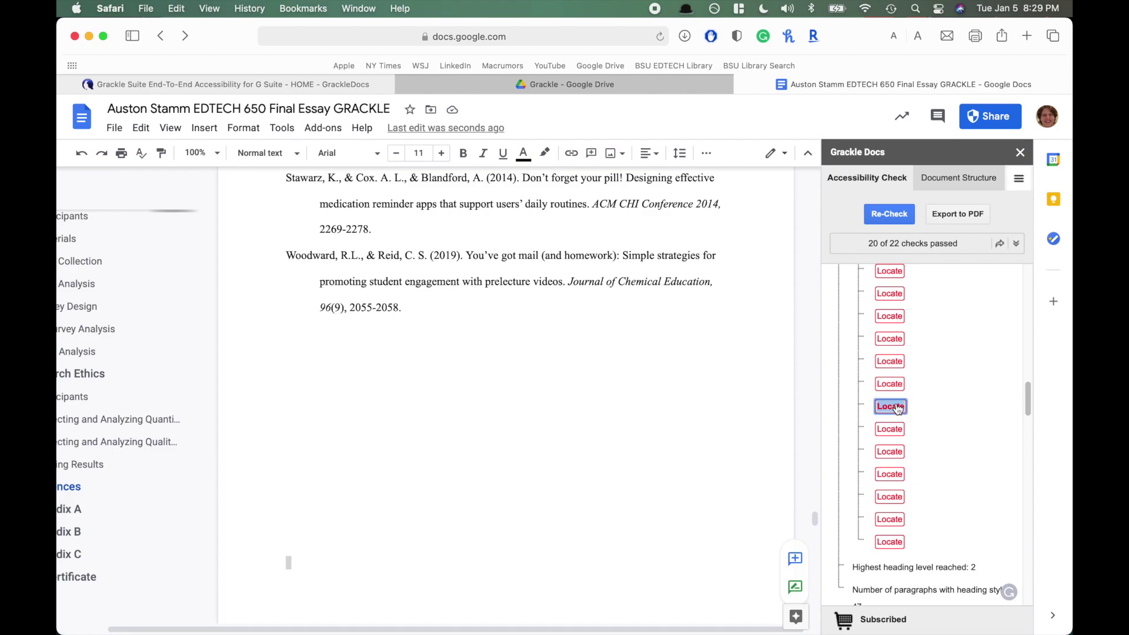
pyautogui.scroll(-5, 569, 273)
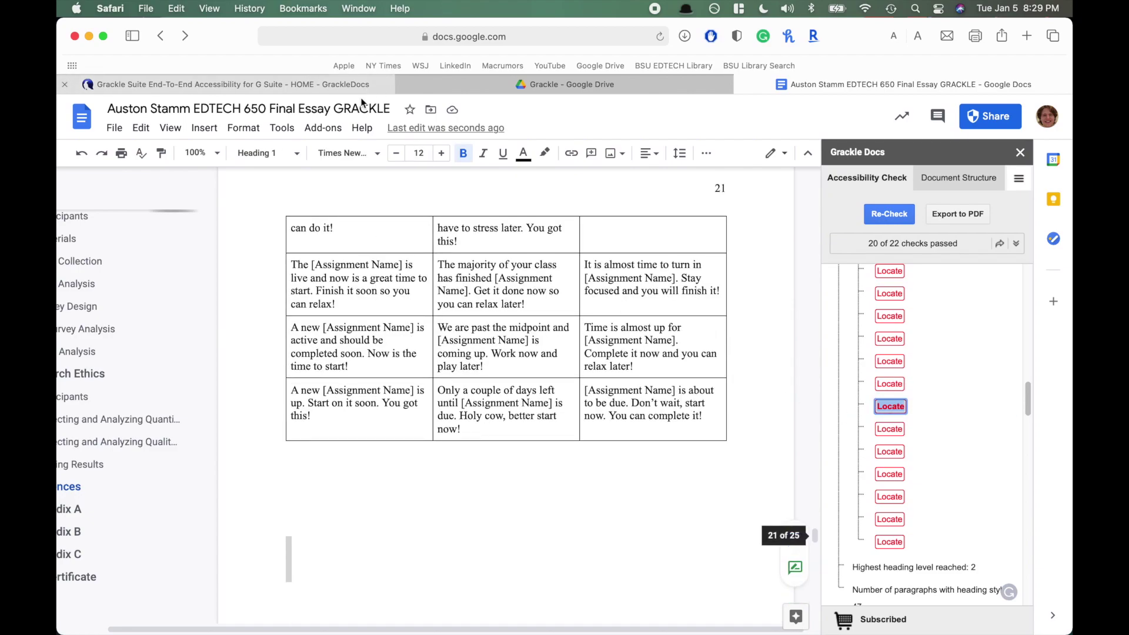
pyautogui.click(269, 158)
pyautogui.click(276, 183)
pyautogui.click(894, 435)
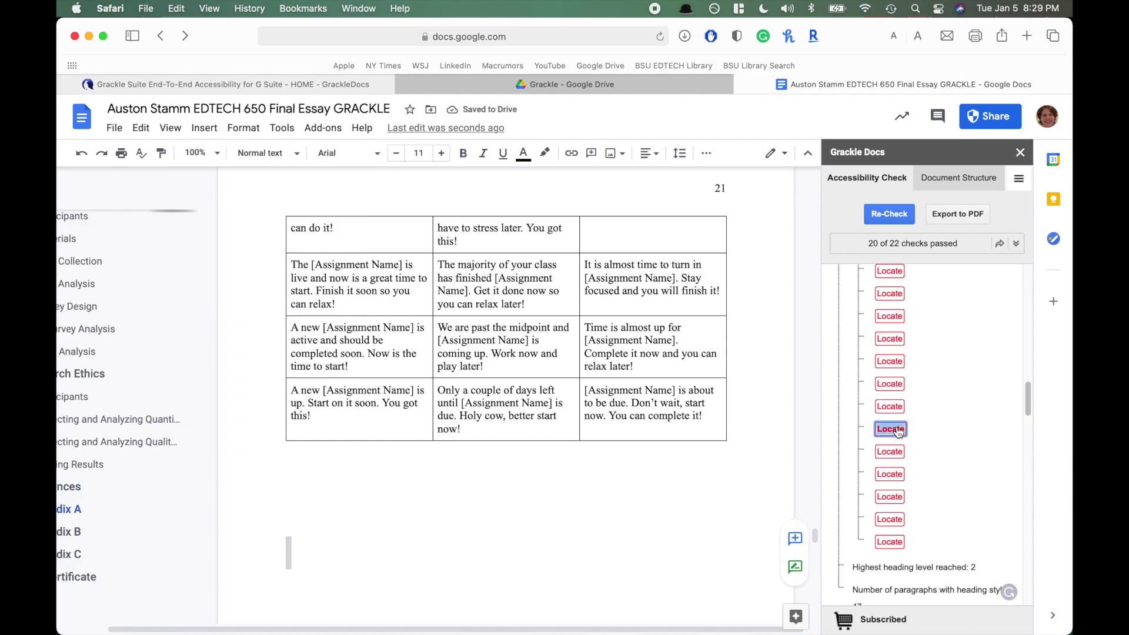
pyautogui.click(264, 153)
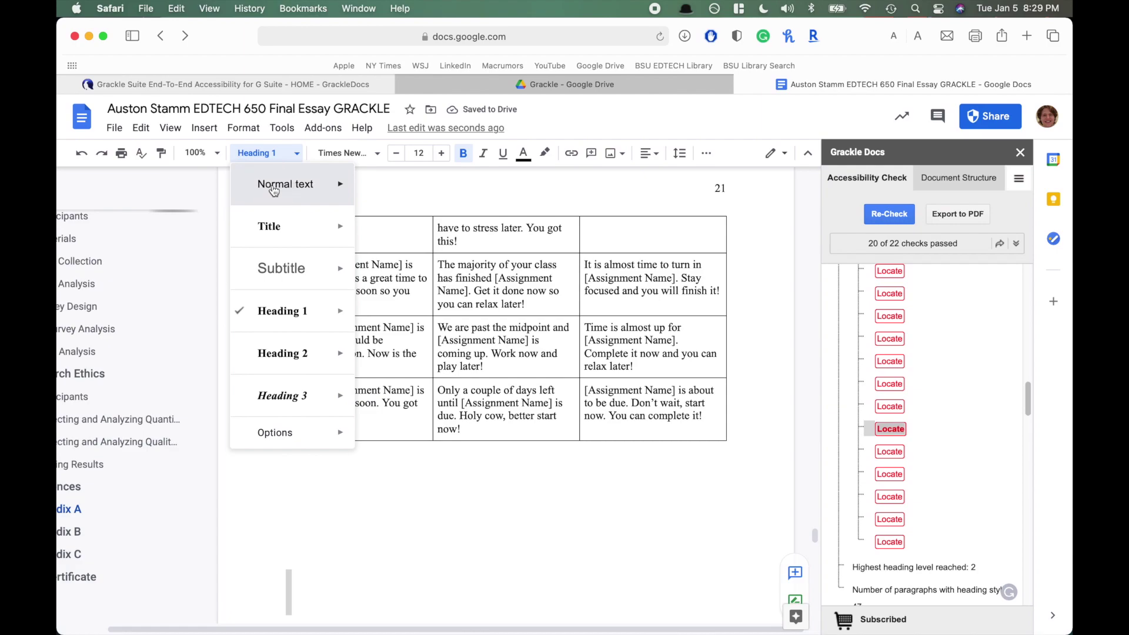
pyautogui.click(276, 183)
# - Locate the flagged empty heading directly below the Appendix B rewards table and apply the Normal text style to it
pyautogui.scroll(-1, 904, 453)
pyautogui.click(890, 422)
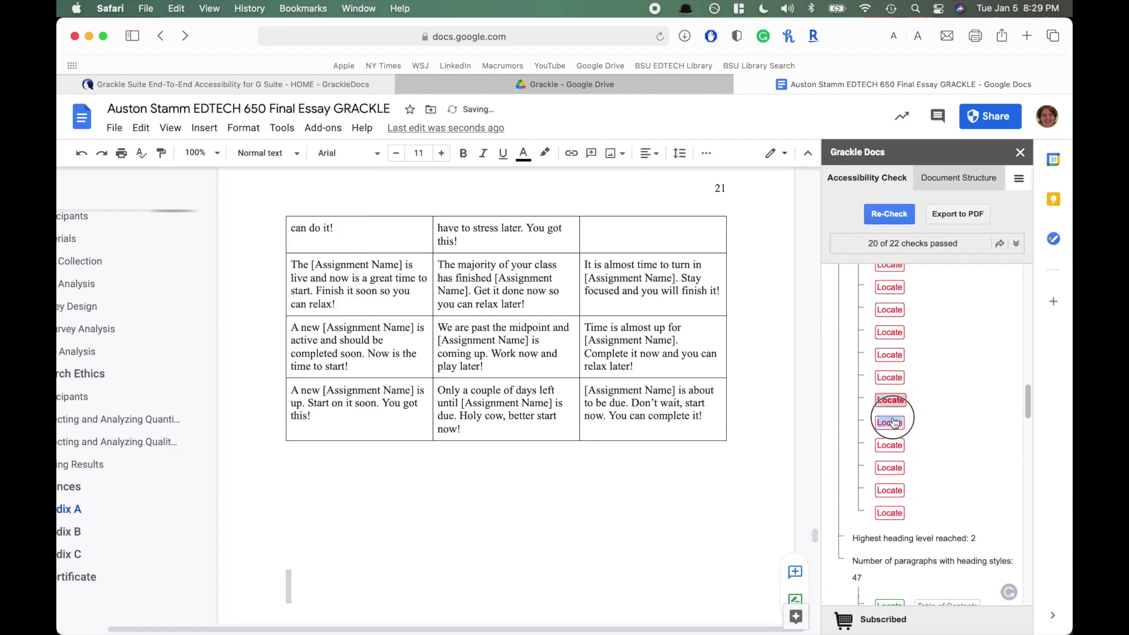
pyautogui.click(289, 573)
pyautogui.click(891, 405)
pyautogui.click(899, 423)
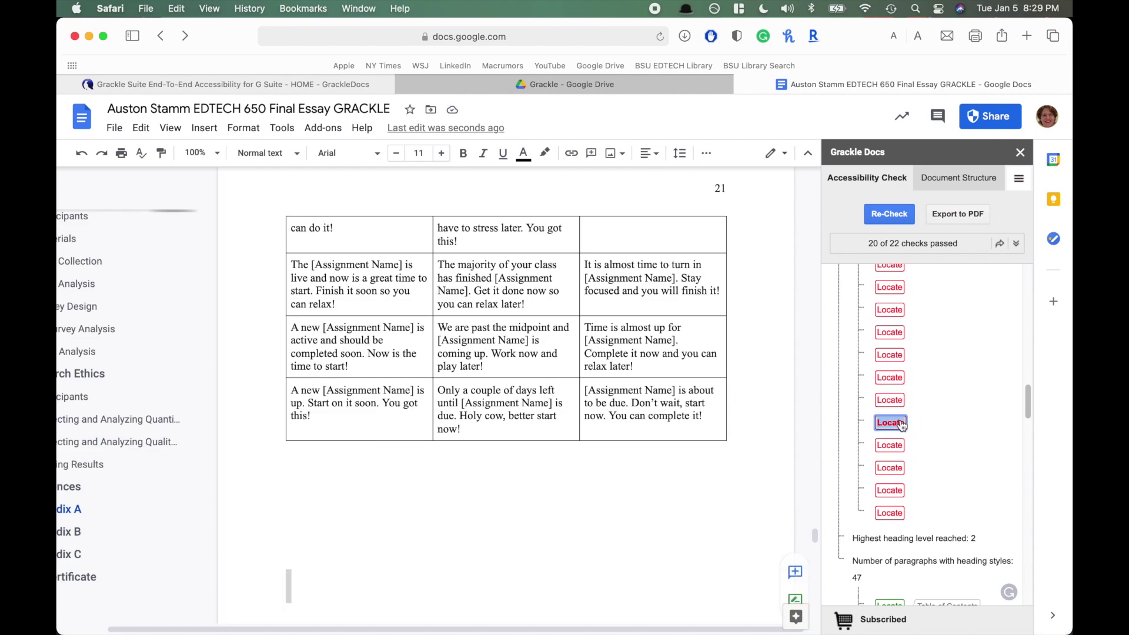
pyautogui.click(266, 154)
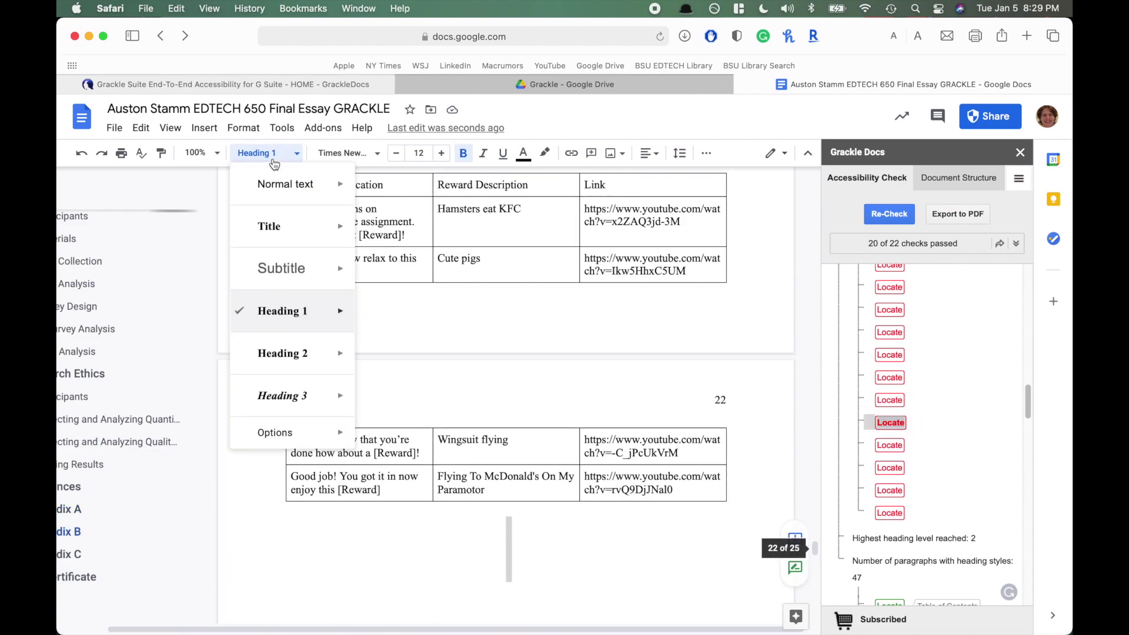
pyautogui.click(274, 181)
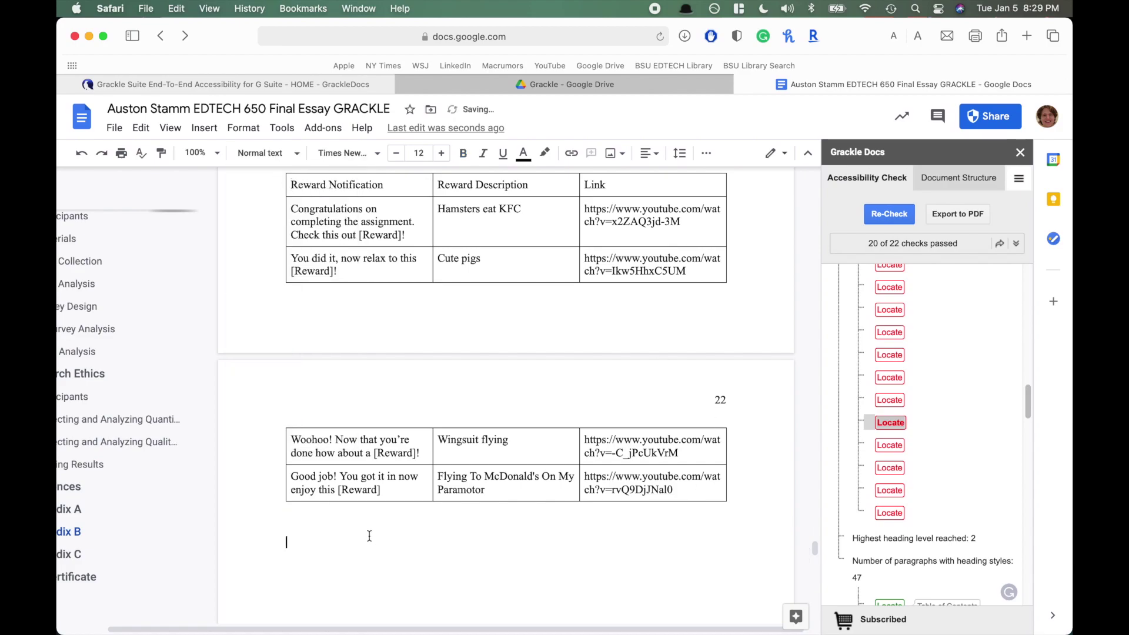
# - Apply Normal text to the next flagged empty heading below the Appendix B table and locate the following one before Appendix C
pyautogui.click(893, 448)
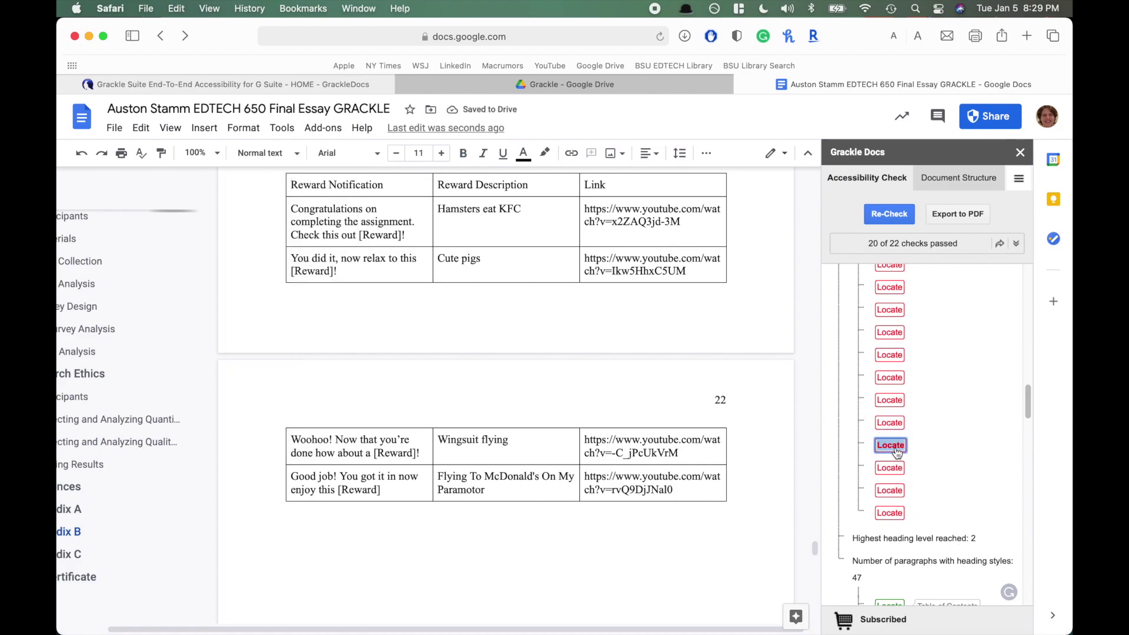
pyautogui.click(259, 154)
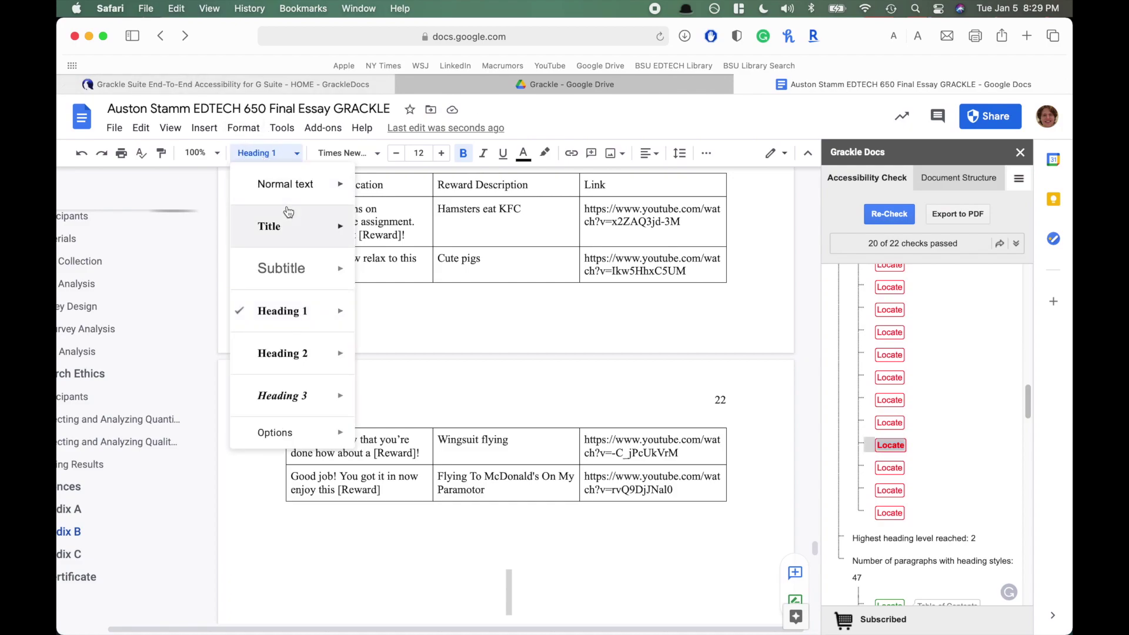
pyautogui.click(290, 204)
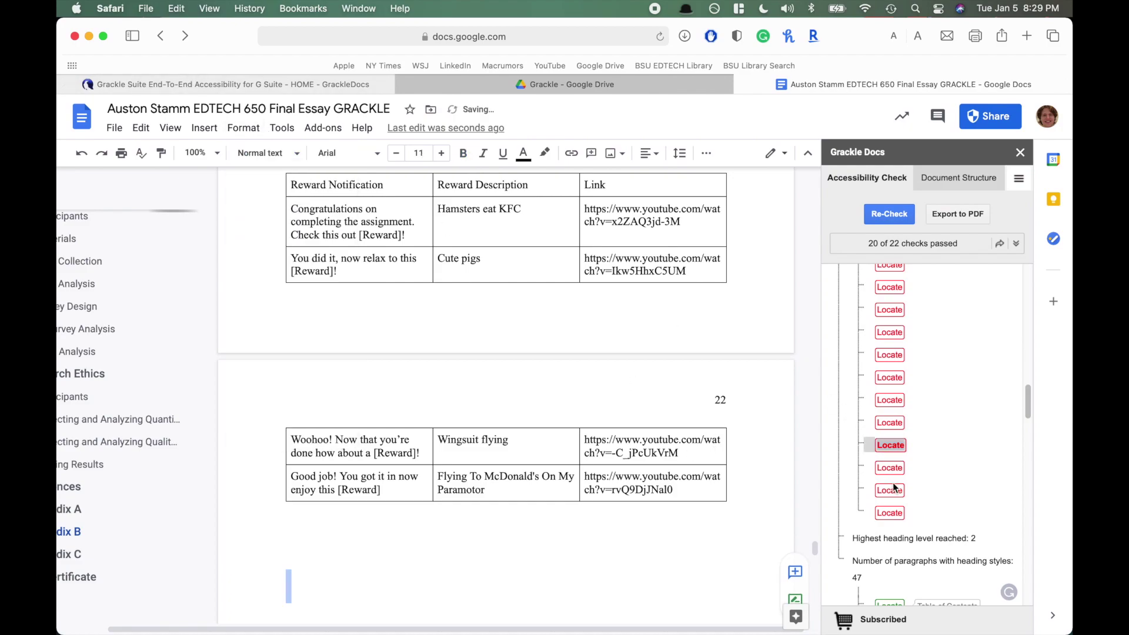
pyautogui.moveTo(893, 481); pyautogui.dragTo(895, 475)
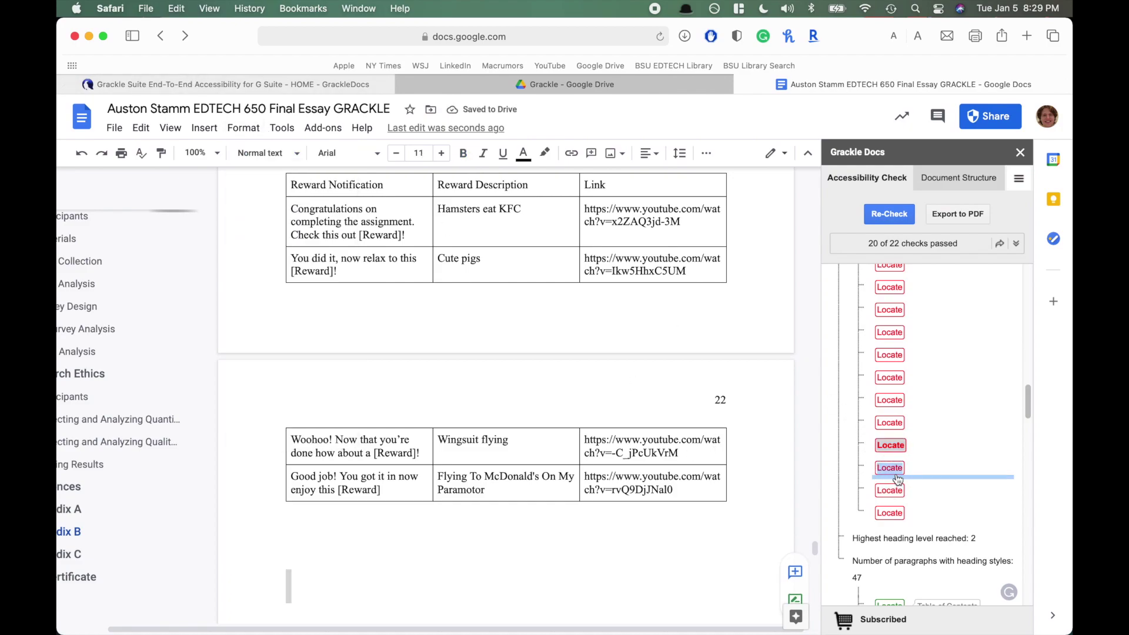
pyautogui.click(891, 469)
# - Rerun the accessibility check and apply the Normal text style to the first flagged empty heading, located above Appendix B
pyautogui.scroll(5, 901, 391)
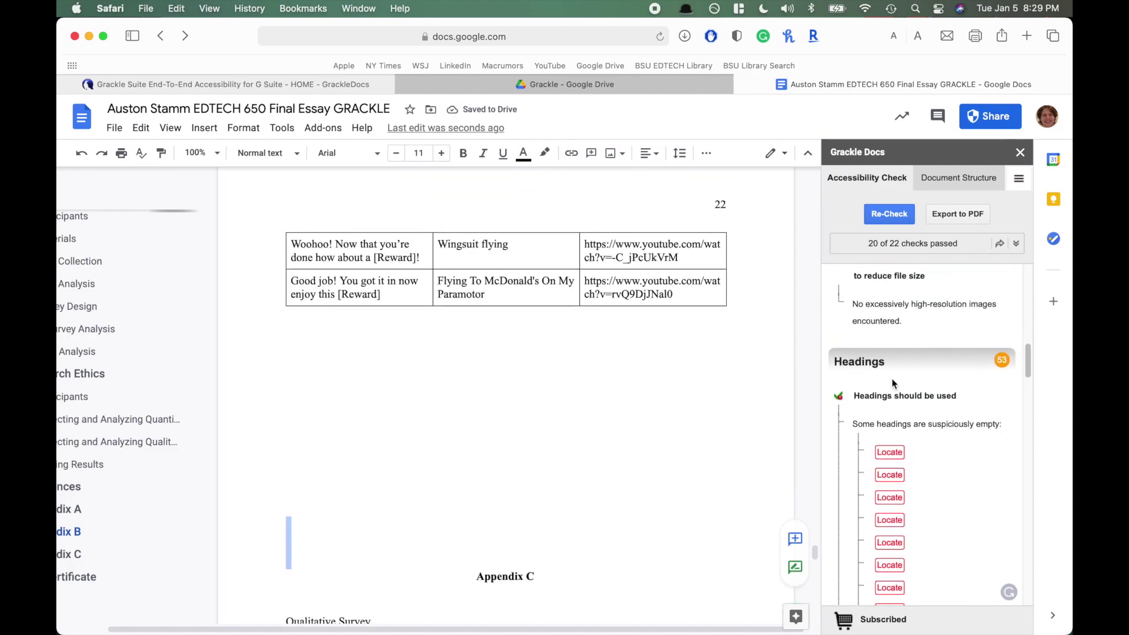
pyautogui.click(891, 217)
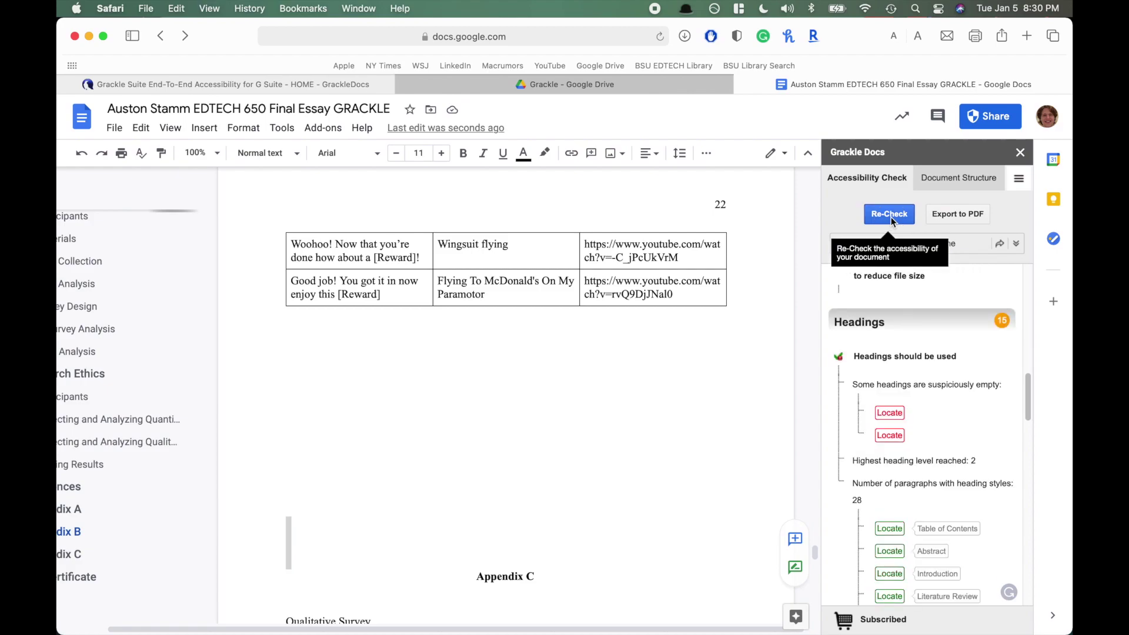
pyautogui.click(885, 419)
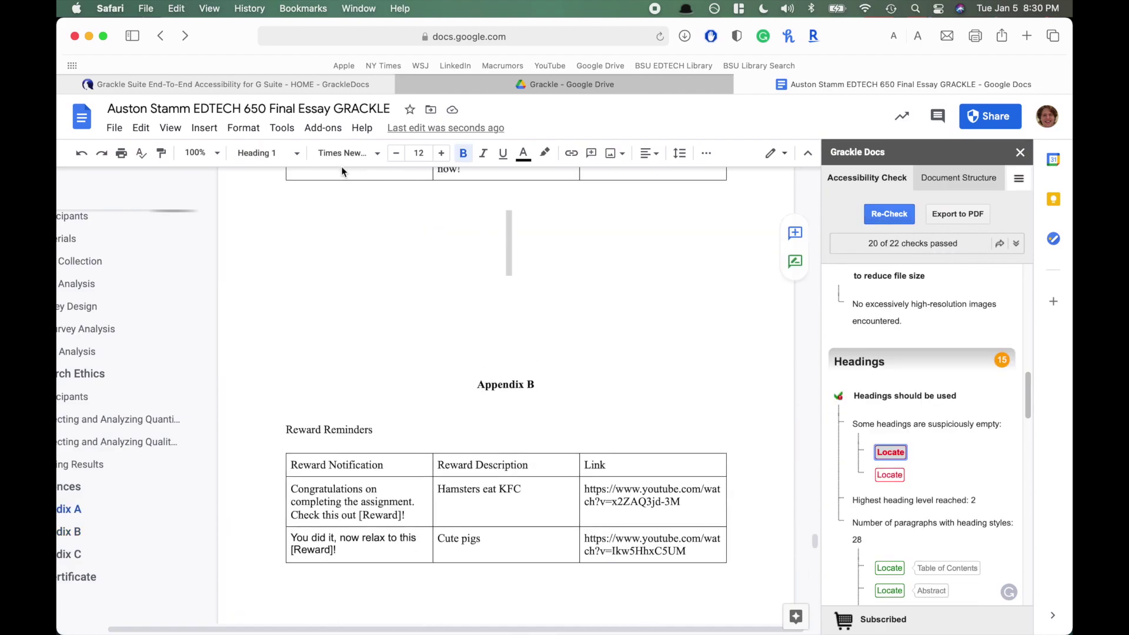
pyautogui.click(264, 152)
pyautogui.click(293, 185)
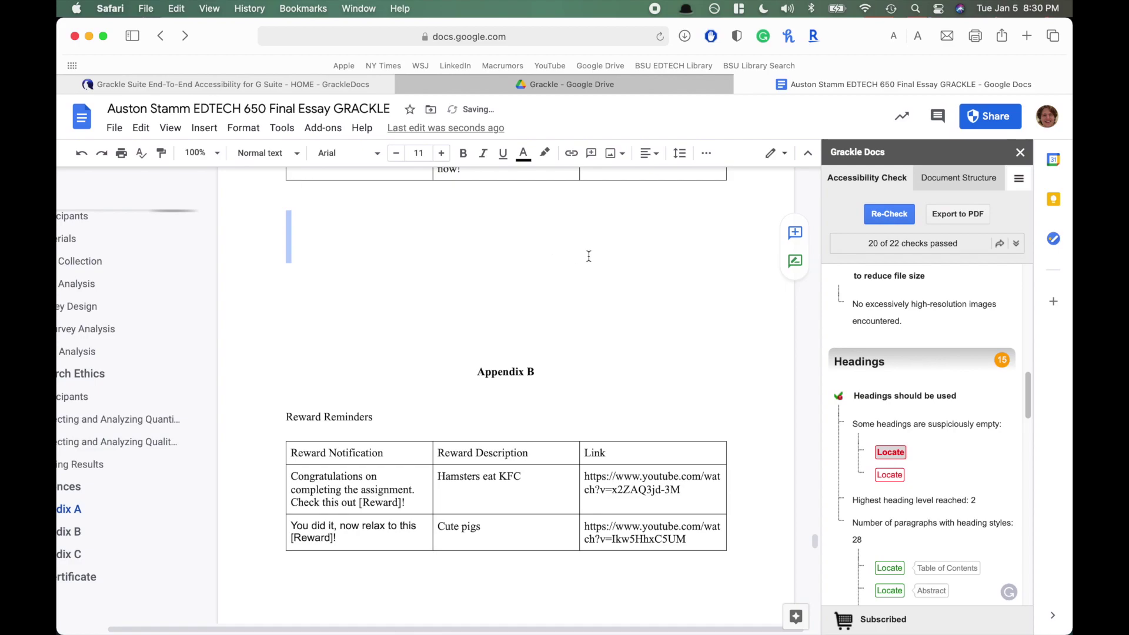
# - Apply the Normal text style to the second flagged empty heading, below the page 22 rewards table, and rerun the accessibility check
pyautogui.click(888, 476)
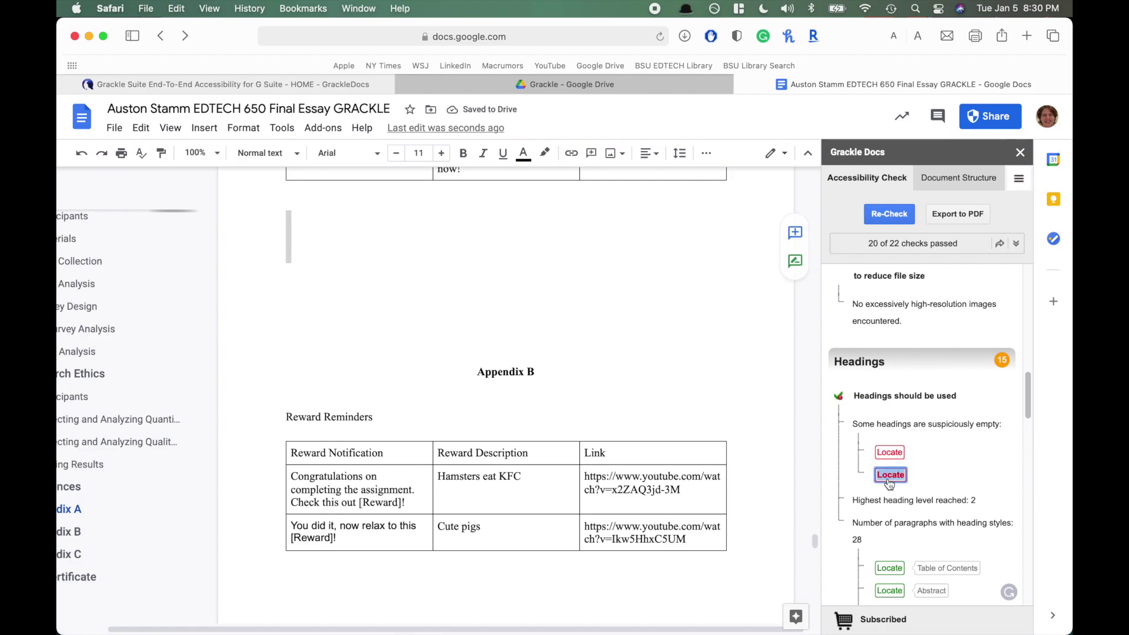
pyautogui.click(256, 157)
pyautogui.click(282, 182)
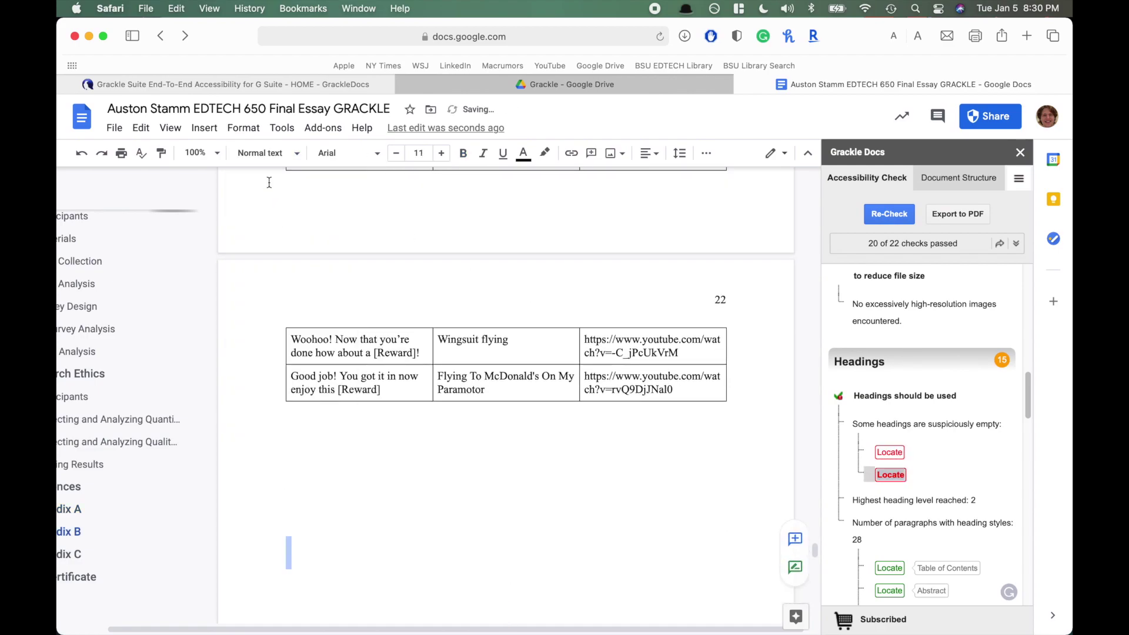
pyautogui.click(904, 217)
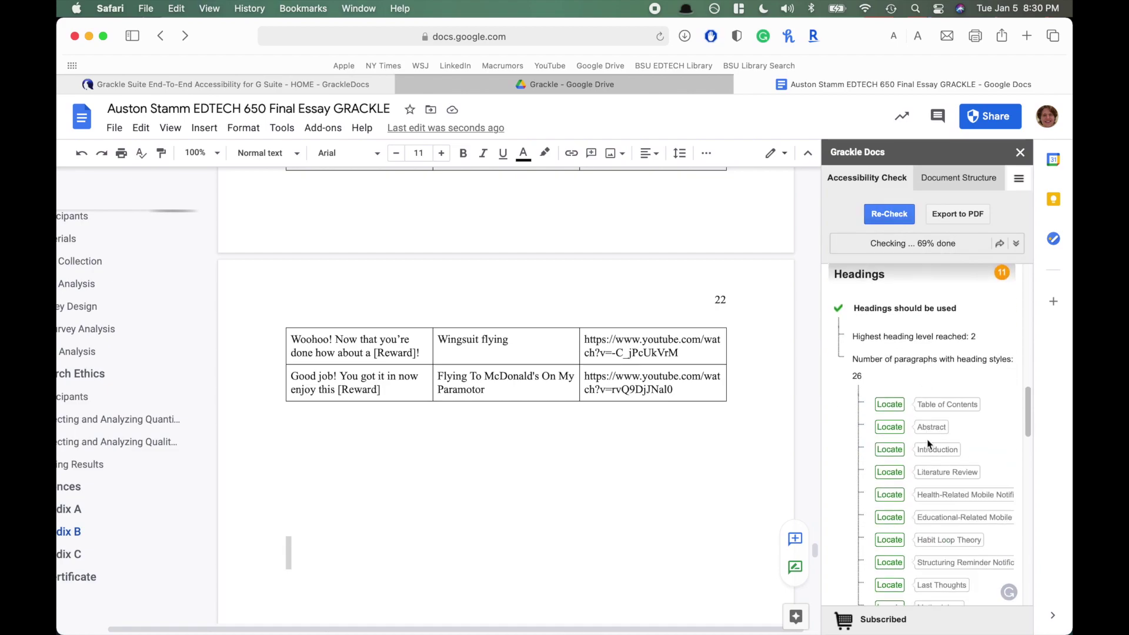
pyautogui.scroll(-10, 927, 445)
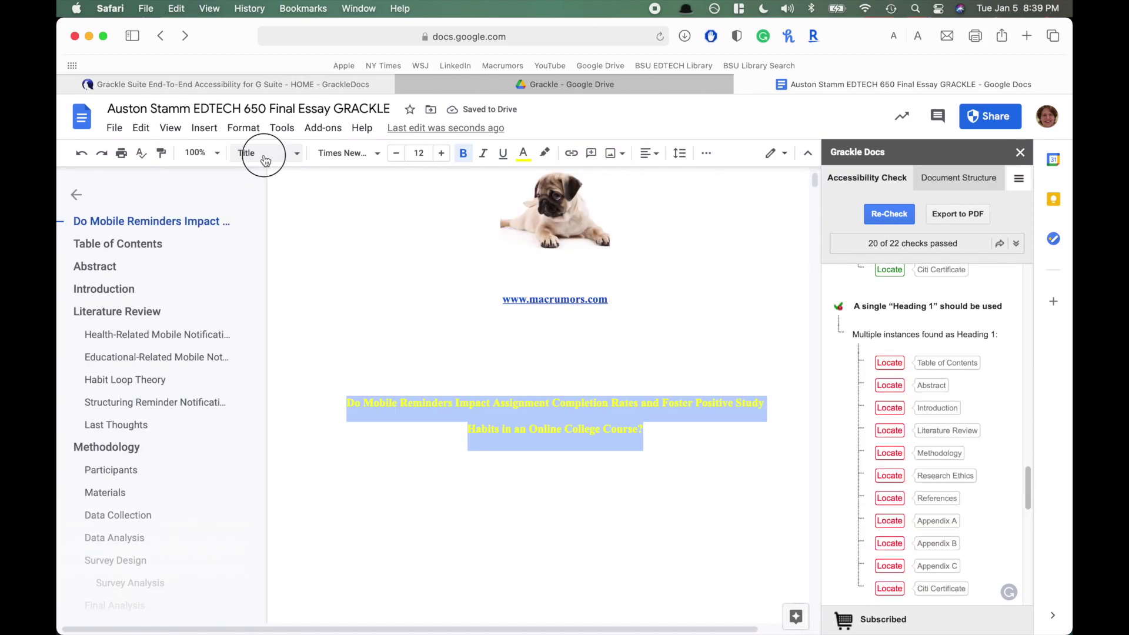
# - Update the Heading 1 style to match the formatting of the yellow essay title on the cover page
pyautogui.click(258, 153)
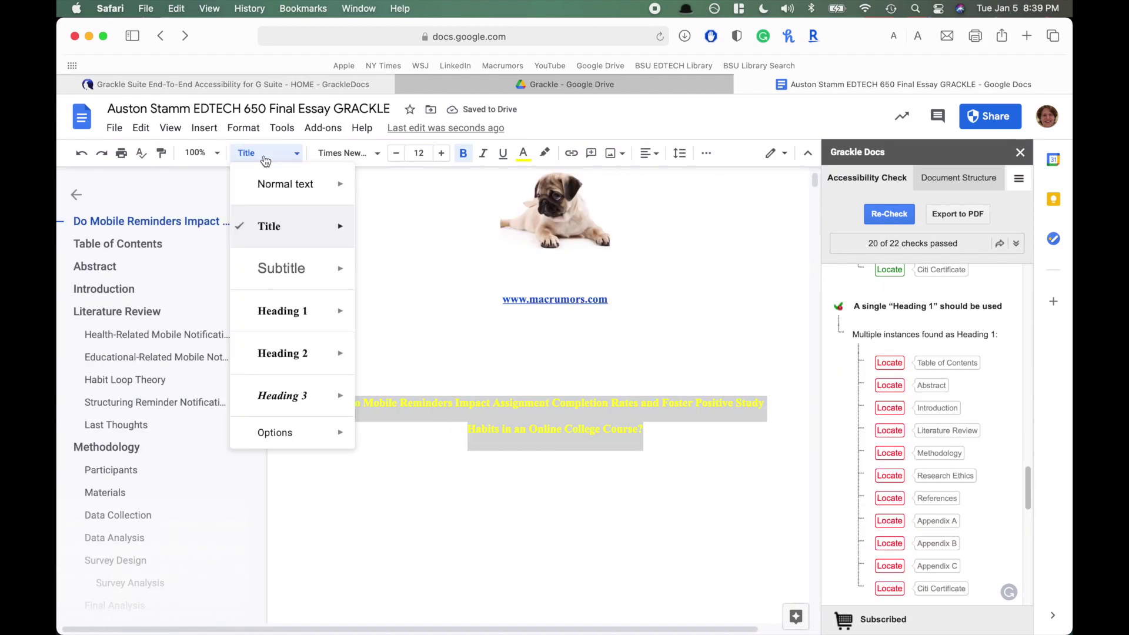
pyautogui.moveTo(324, 356)
pyautogui.moveTo(315, 315)
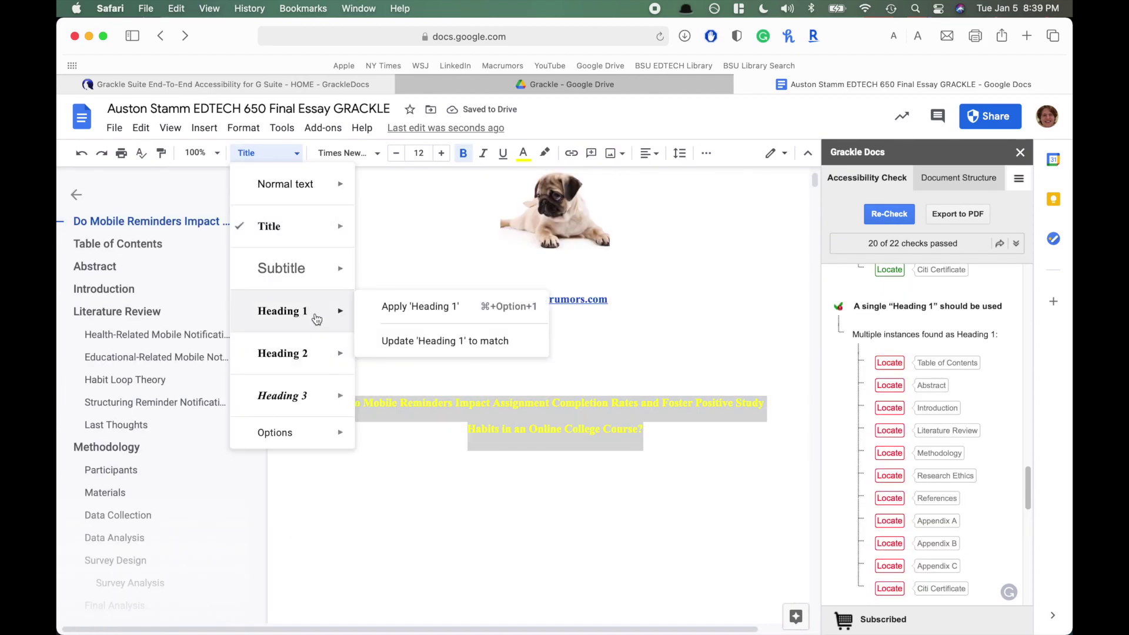
pyautogui.click(419, 341)
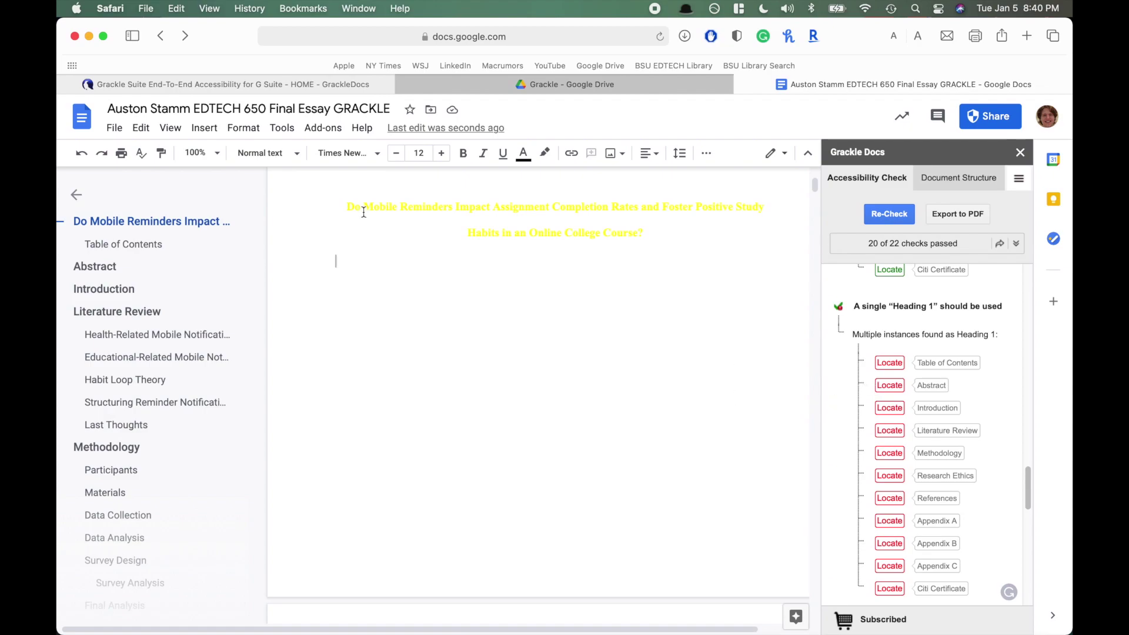
# - Reselect the full two-line essay title and turn it into Heading 1 by updating that style to match it
pyautogui.moveTo(342, 217); pyautogui.dragTo(663, 240)
pyautogui.click(292, 153)
pyautogui.moveTo(301, 229)
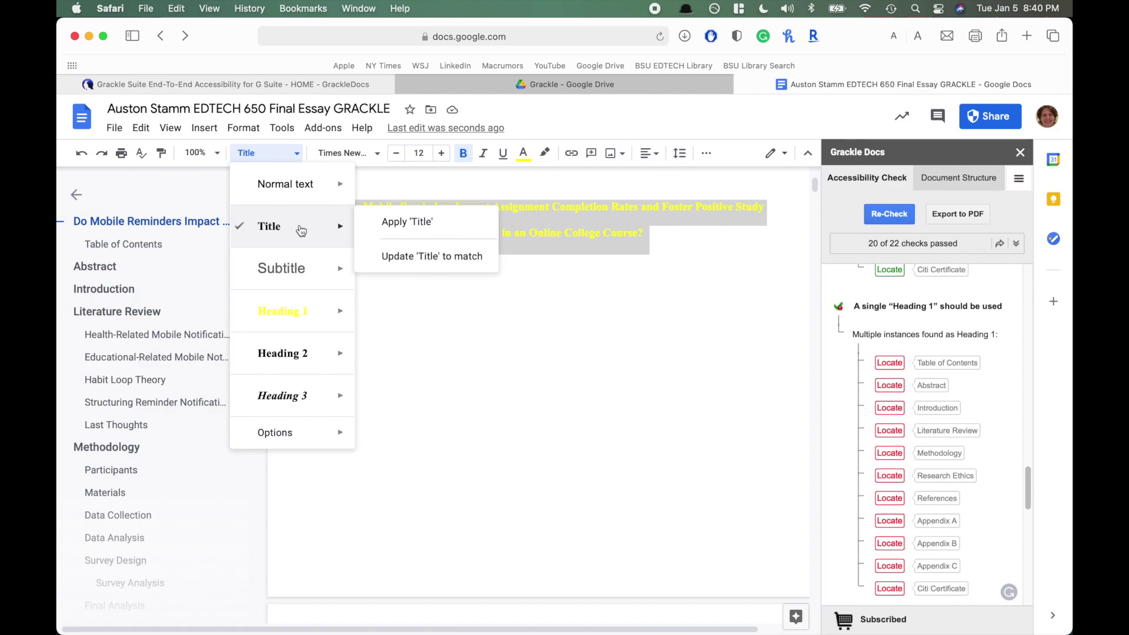
pyautogui.moveTo(301, 356)
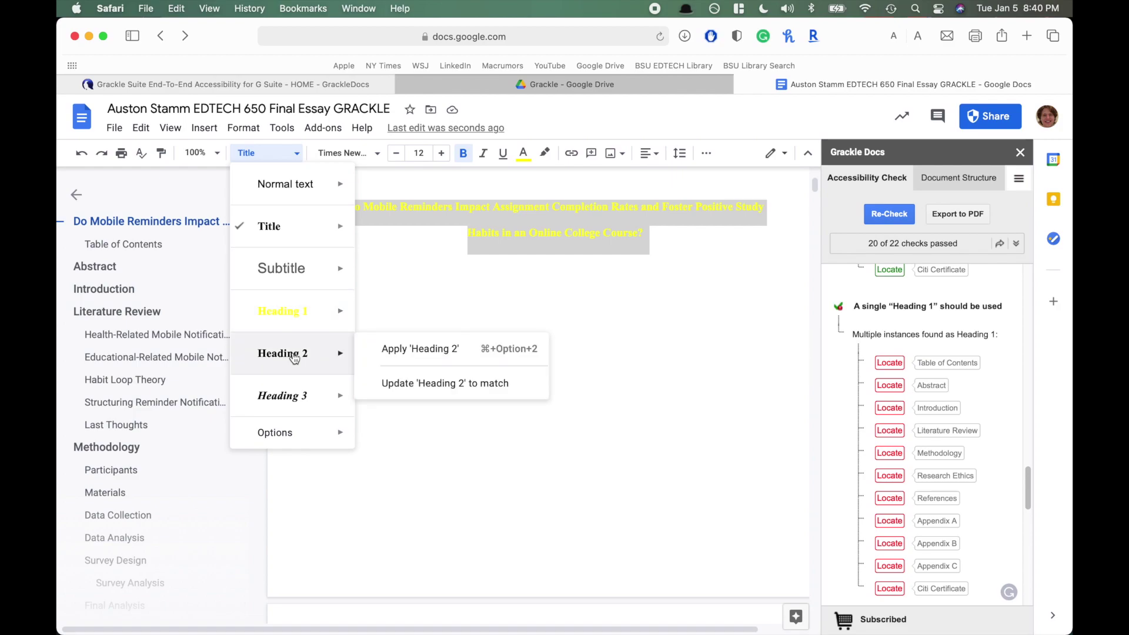
pyautogui.moveTo(339, 318)
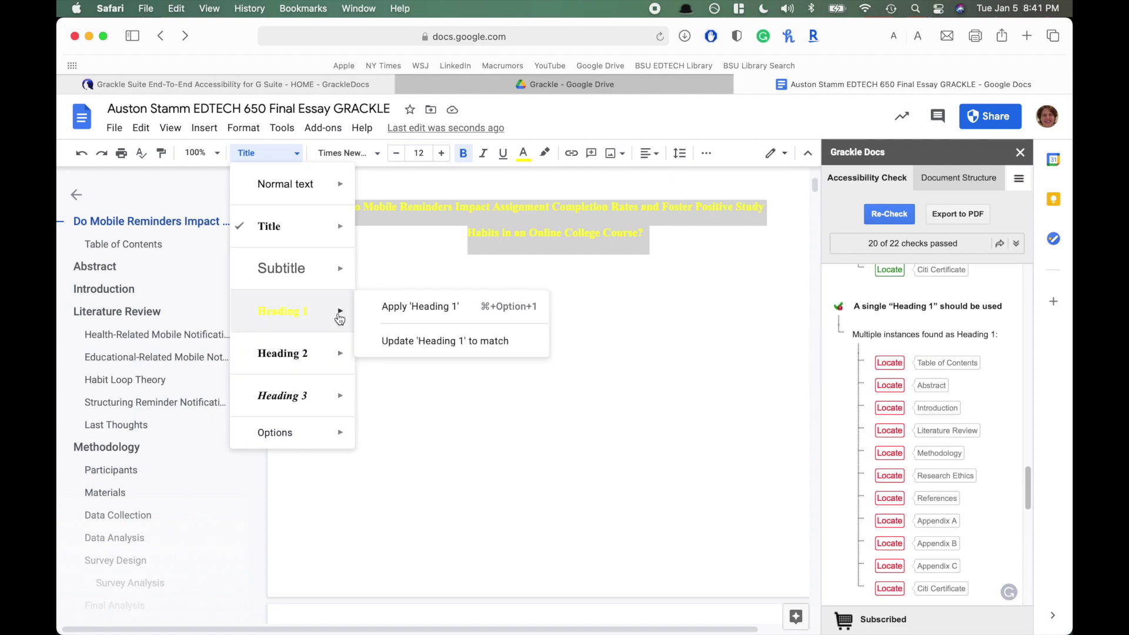
pyautogui.click(395, 346)
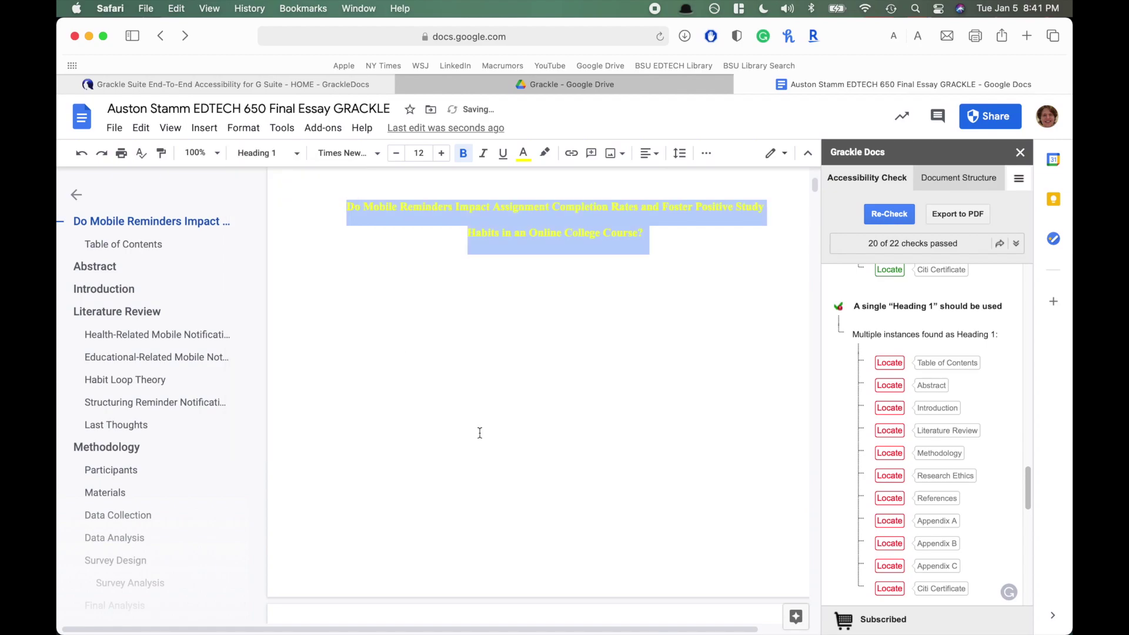
# - Go to the Table of Contents page and select its heading to check which style it uses
pyautogui.scroll(-7, 479, 433)
pyautogui.scroll(-7, 480, 433)
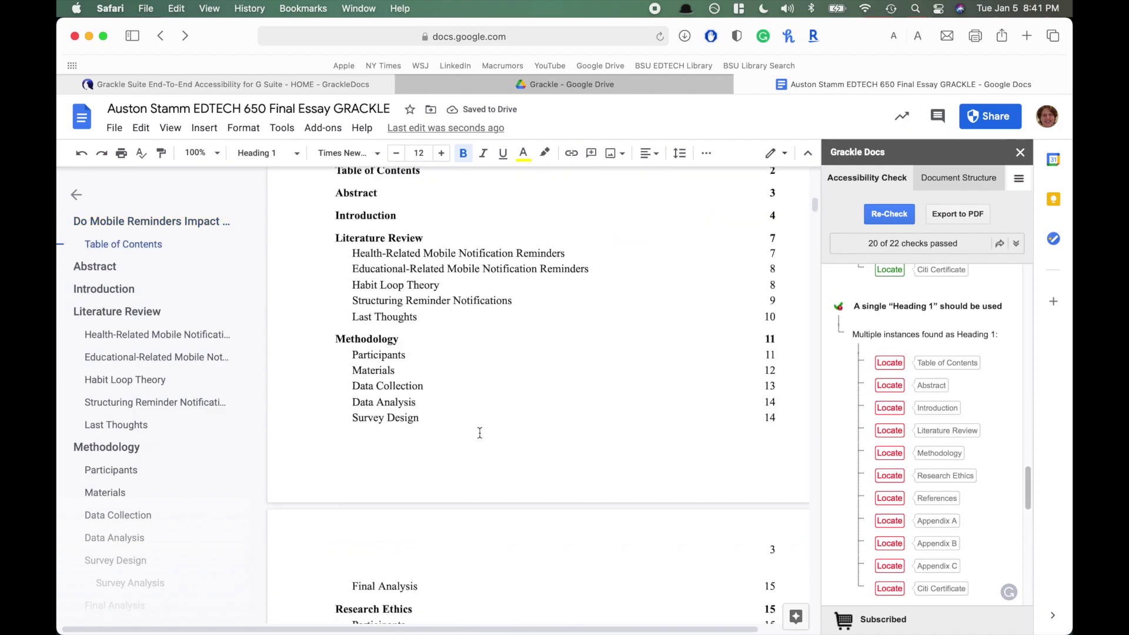
pyautogui.scroll(2, 479, 433)
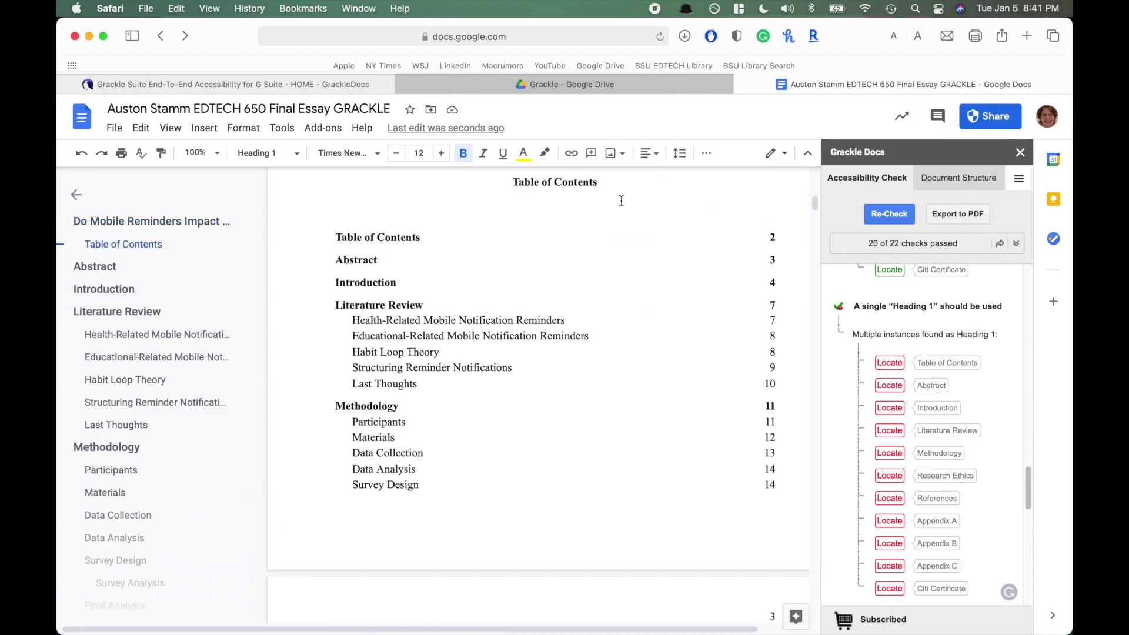
pyautogui.moveTo(599, 186); pyautogui.dragTo(498, 196)
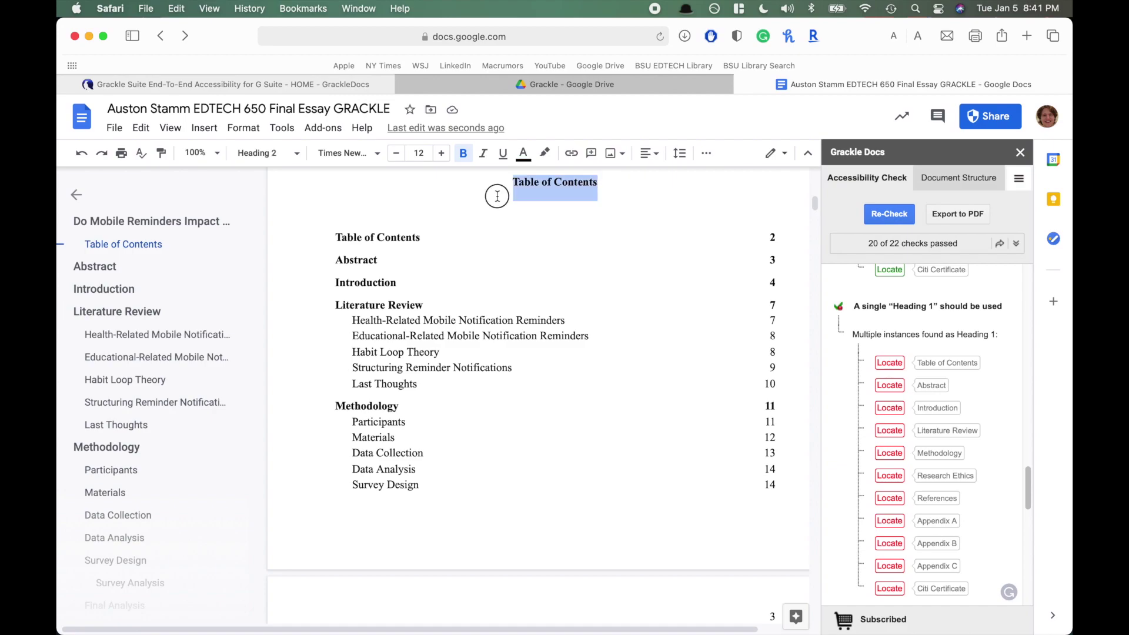
pyautogui.scroll(-1, 503, 421)
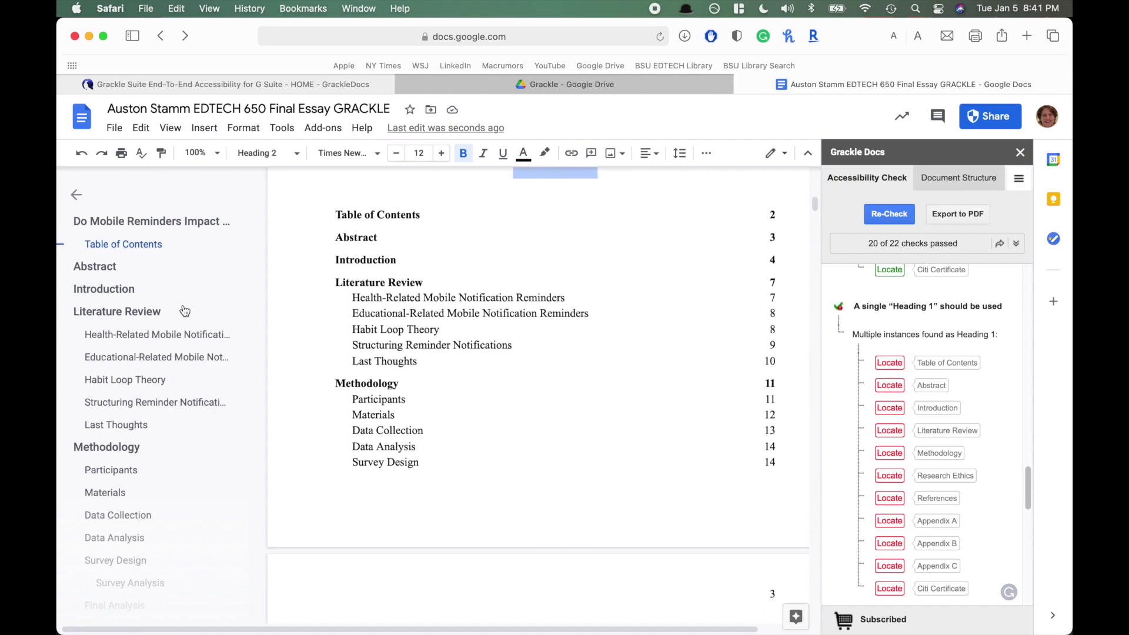
# - Restyle the Abstract heading as a centered Heading 2 and go to the Introduction section
pyautogui.click(101, 268)
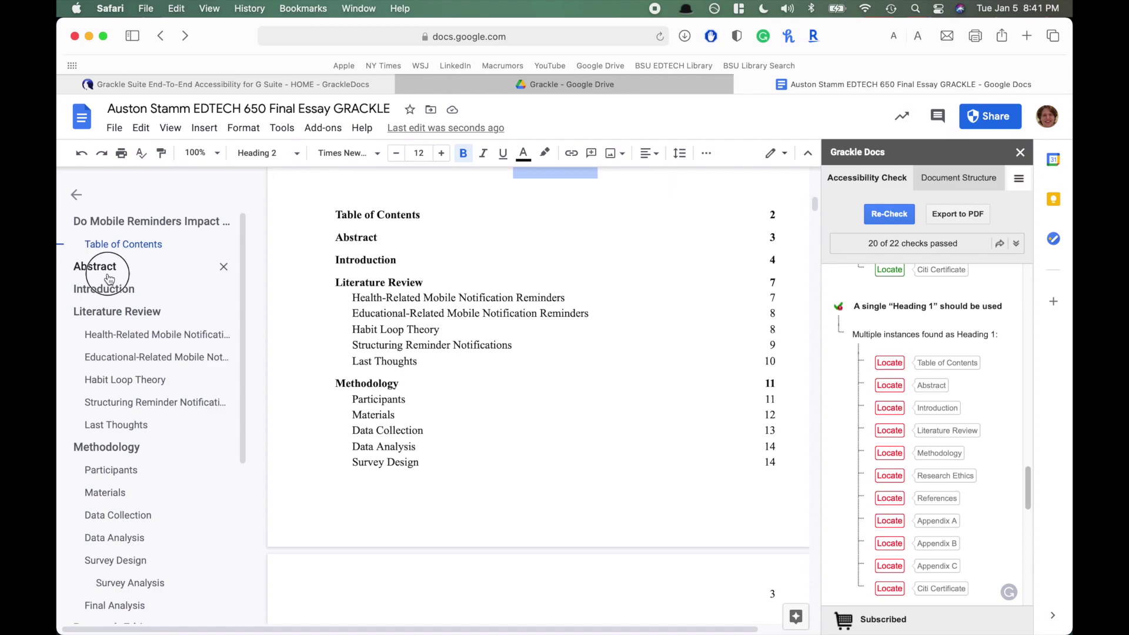
pyautogui.click(603, 220)
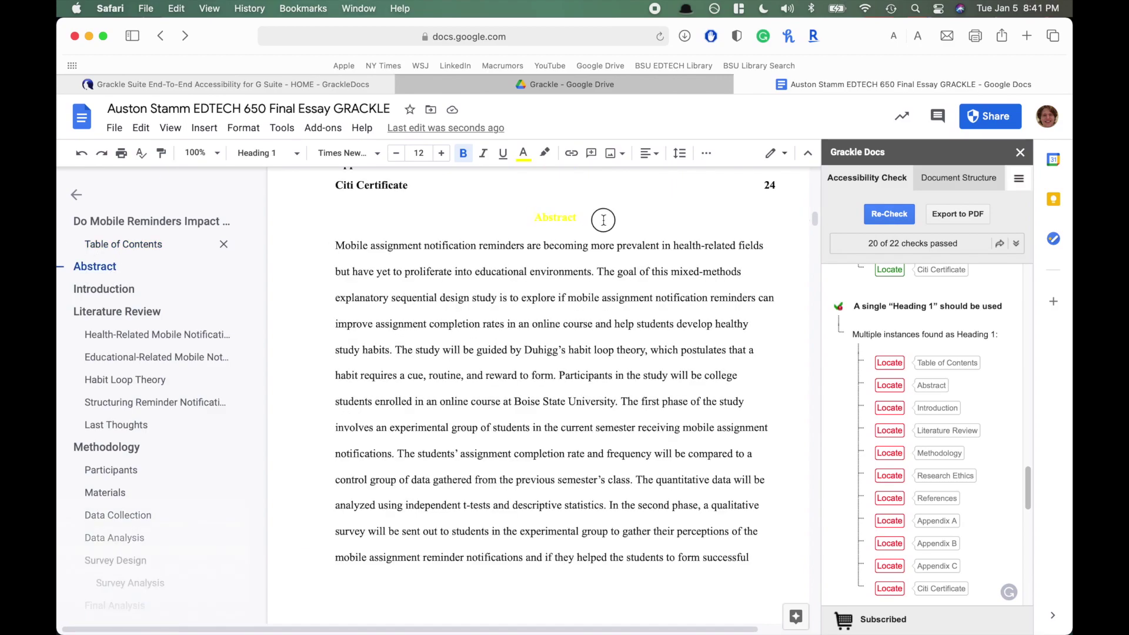
pyautogui.moveTo(603, 220); pyautogui.dragTo(486, 218)
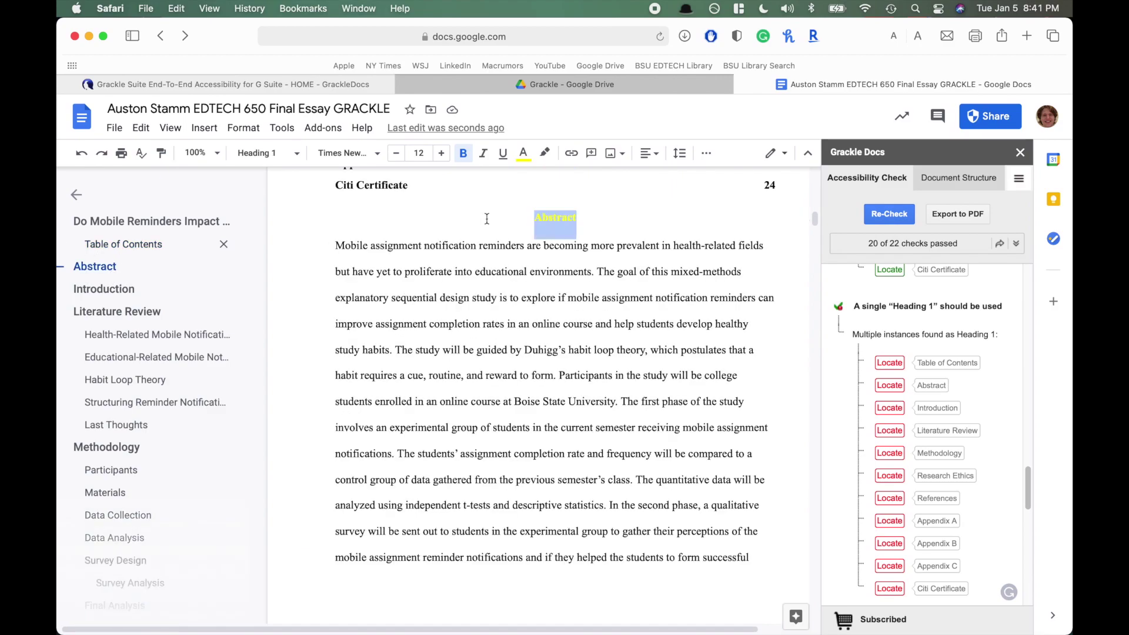
pyautogui.click(265, 153)
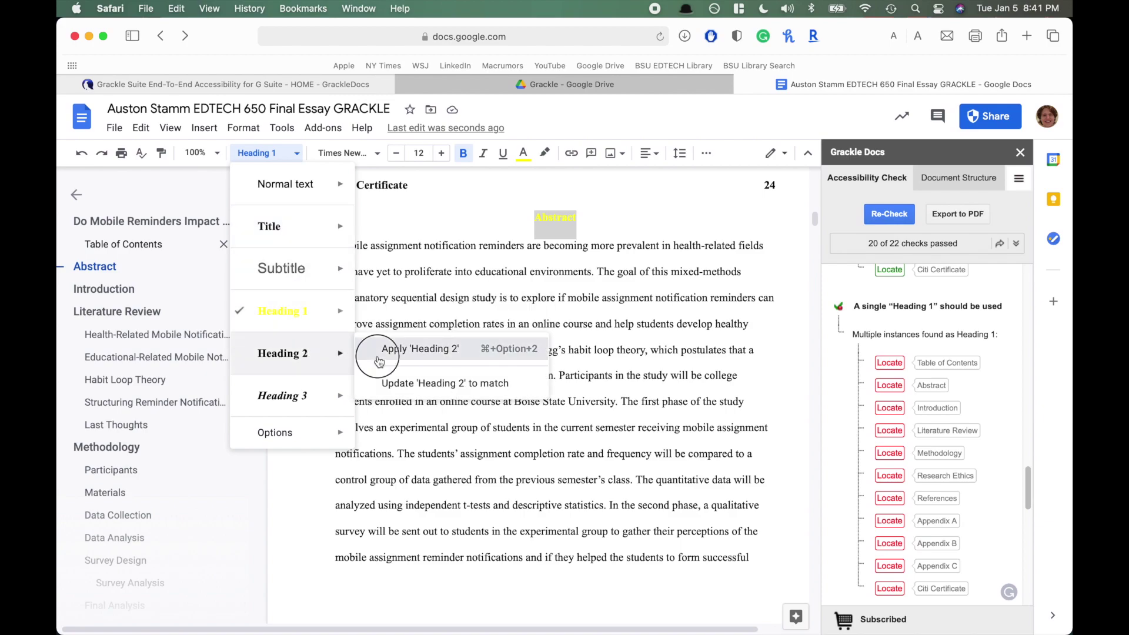
pyautogui.click(378, 353)
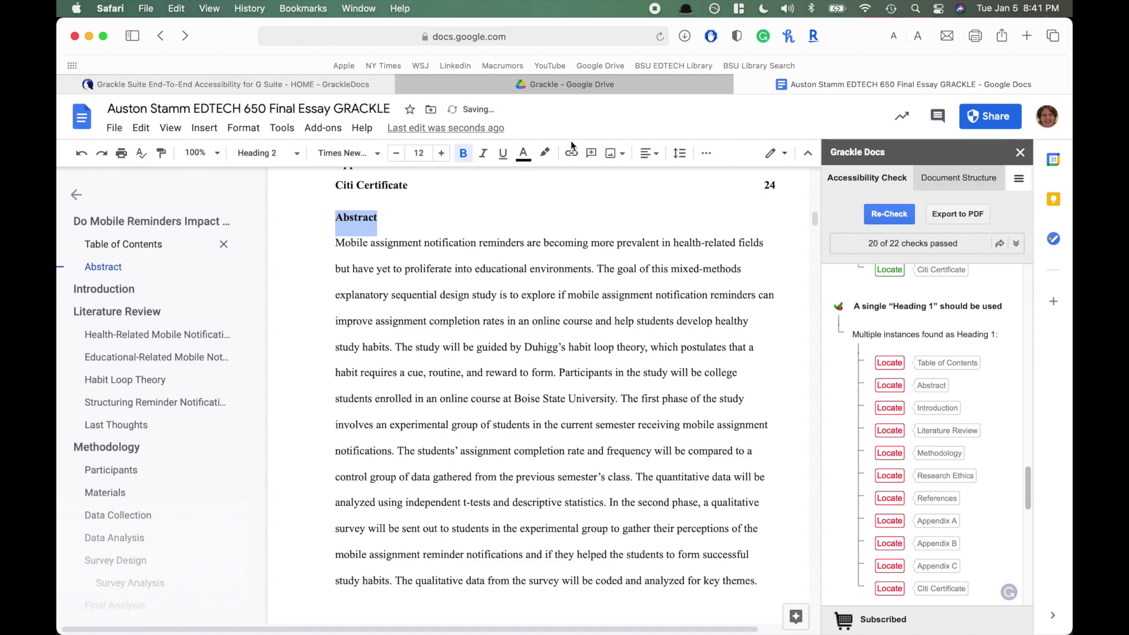
pyautogui.click(649, 153)
pyautogui.click(612, 186)
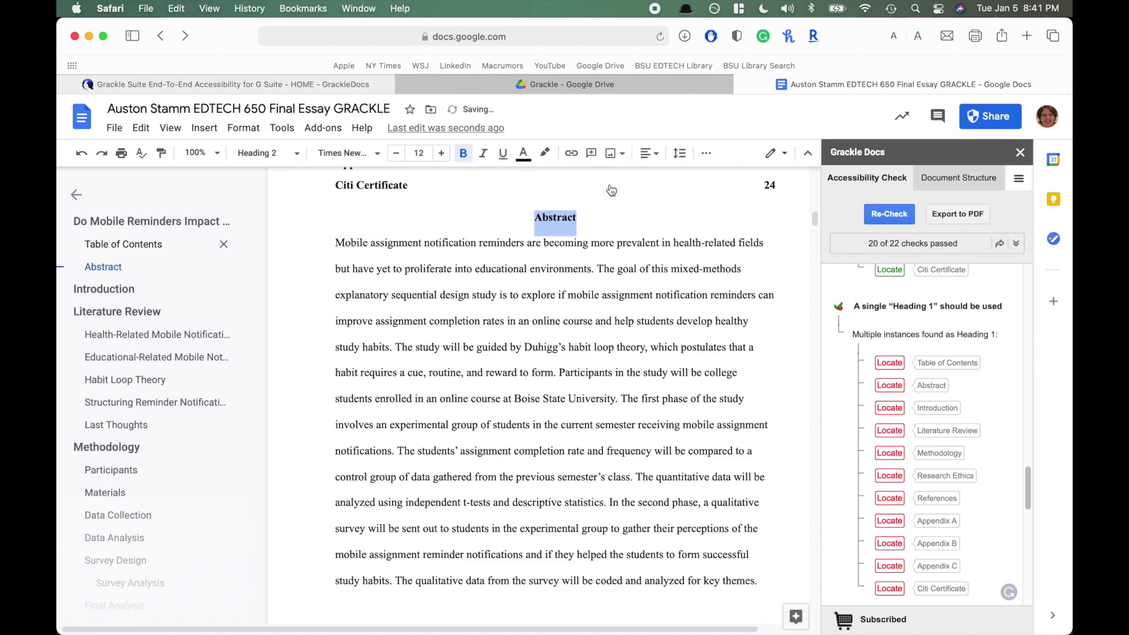
pyautogui.scroll(-1, 303, 421)
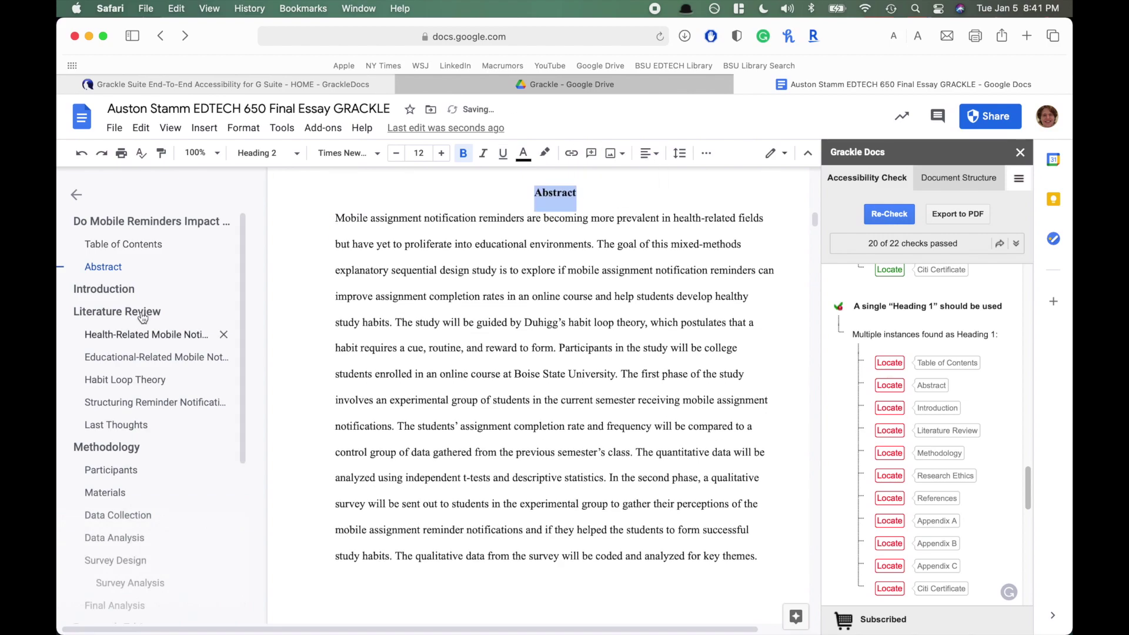
pyautogui.click(103, 294)
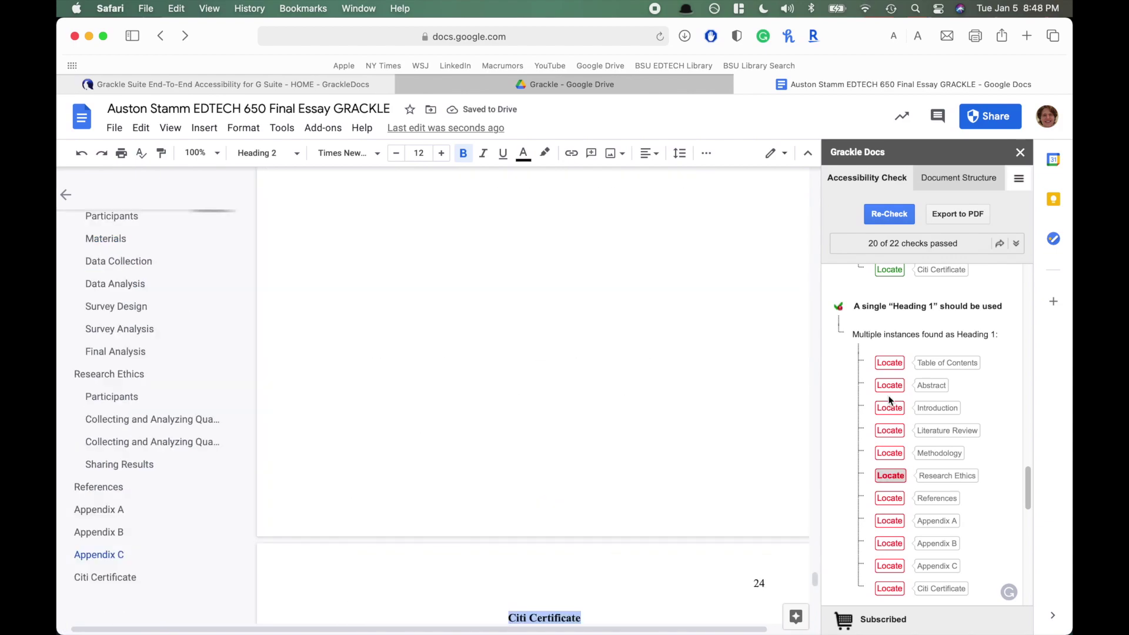
# - Rerun the accessibility check on the restyled headings and review the Headings results for remaining flags
pyautogui.scroll(15, 763, 387)
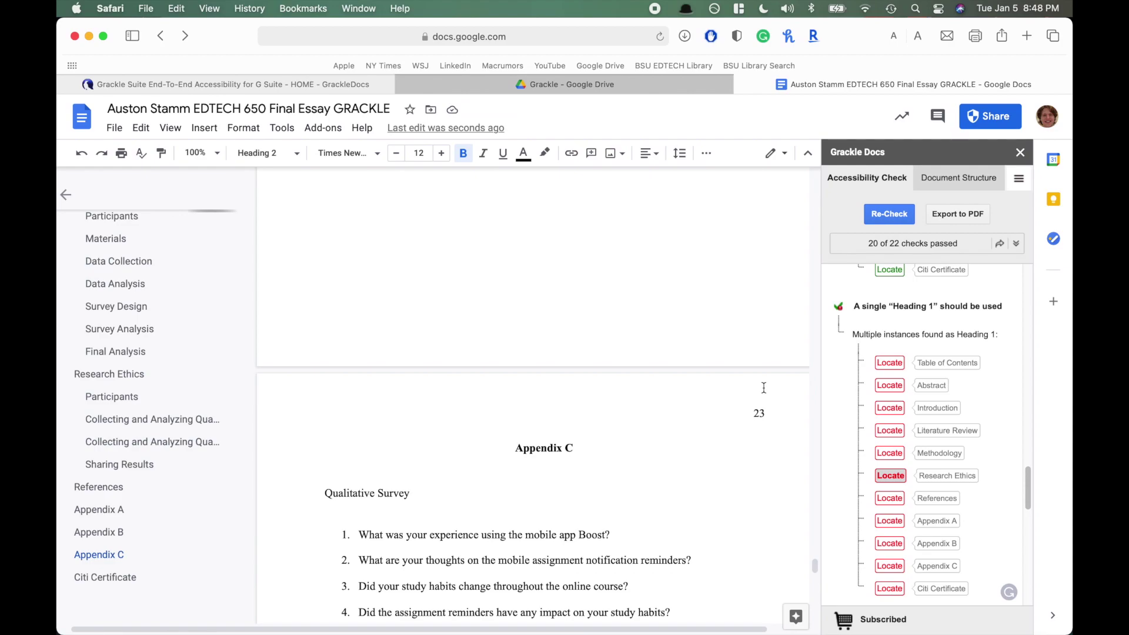
pyautogui.scroll(20, 763, 387)
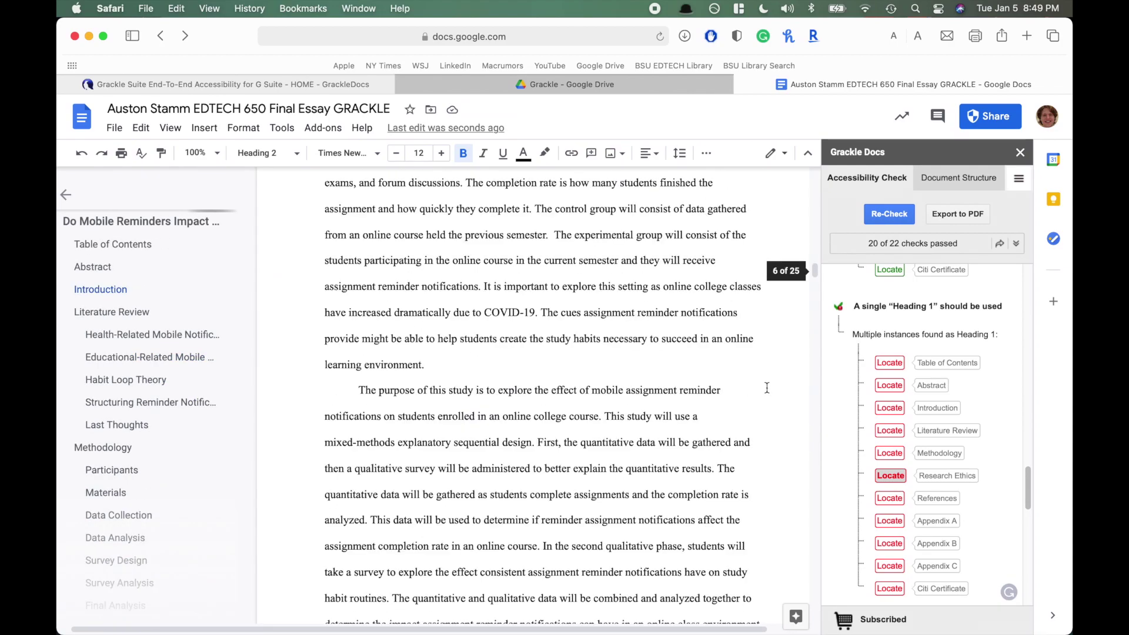
pyautogui.click(881, 219)
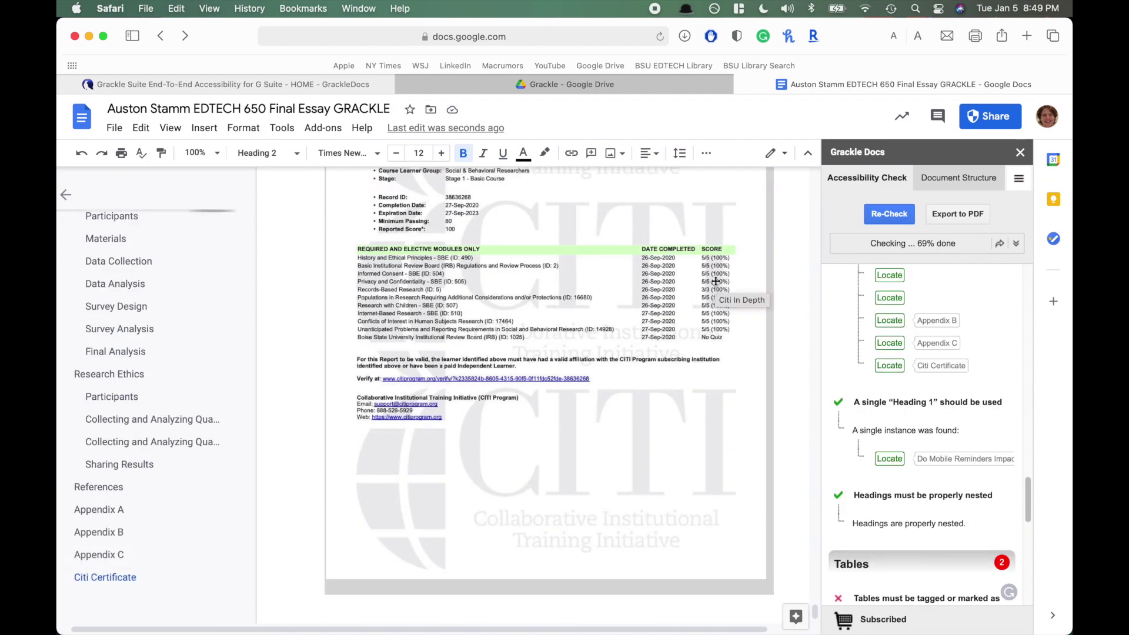
pyautogui.scroll(10, 890, 403)
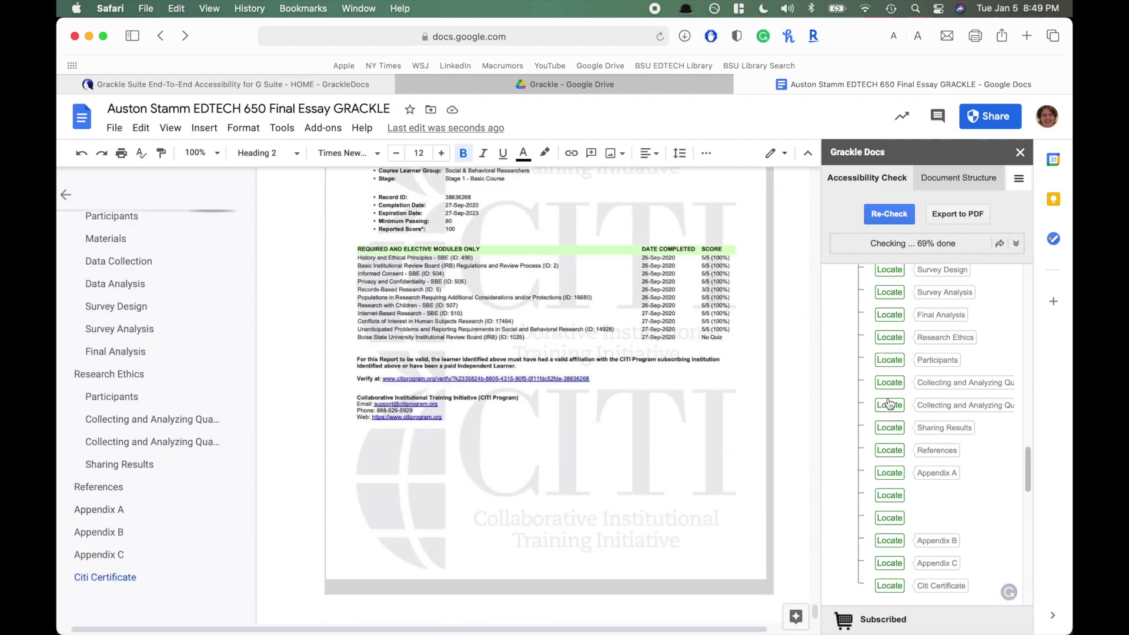
pyautogui.scroll(10, 889, 403)
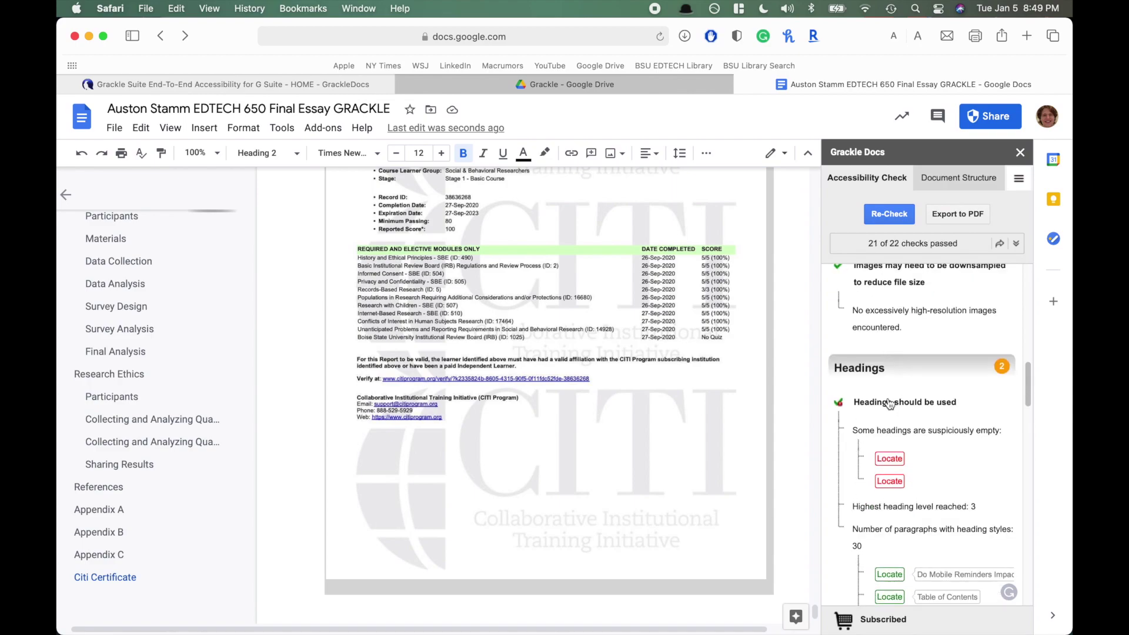
pyautogui.scroll(-5, 889, 403)
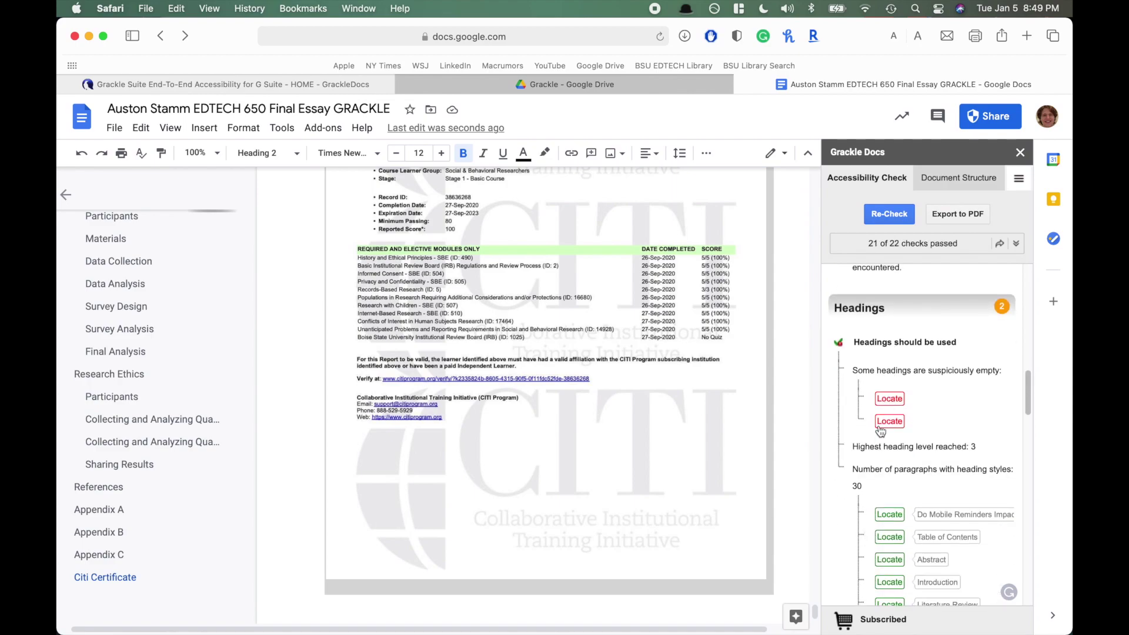
# - Apply the Normal text style to the first flagged empty heading above Appendix B and move Appendix B to the next page
pyautogui.click(889, 400)
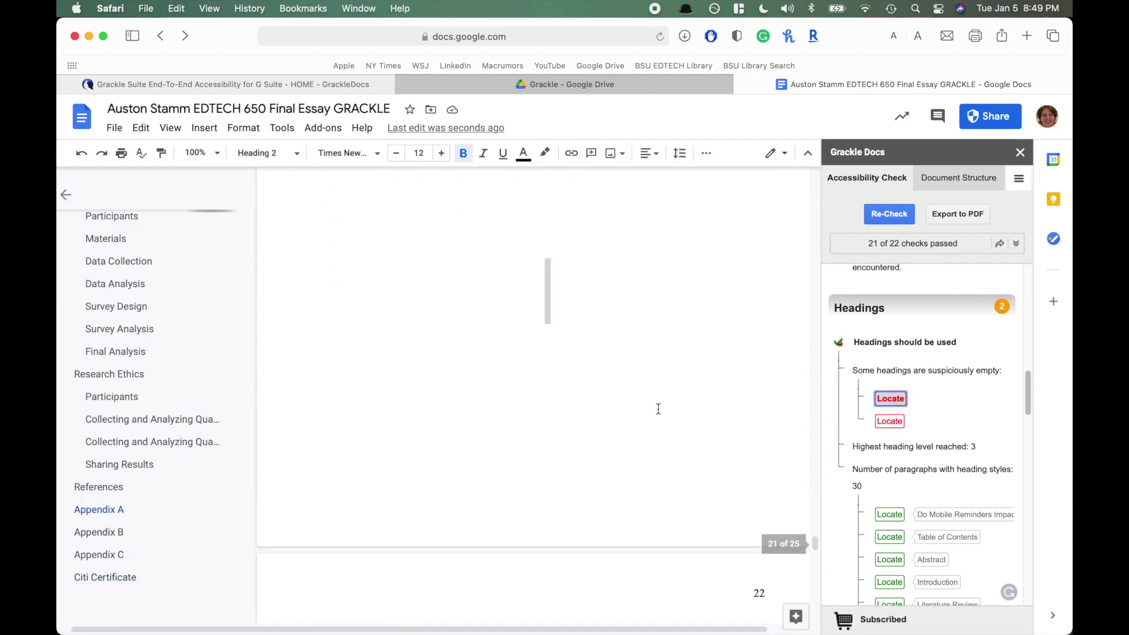
pyautogui.click(283, 154)
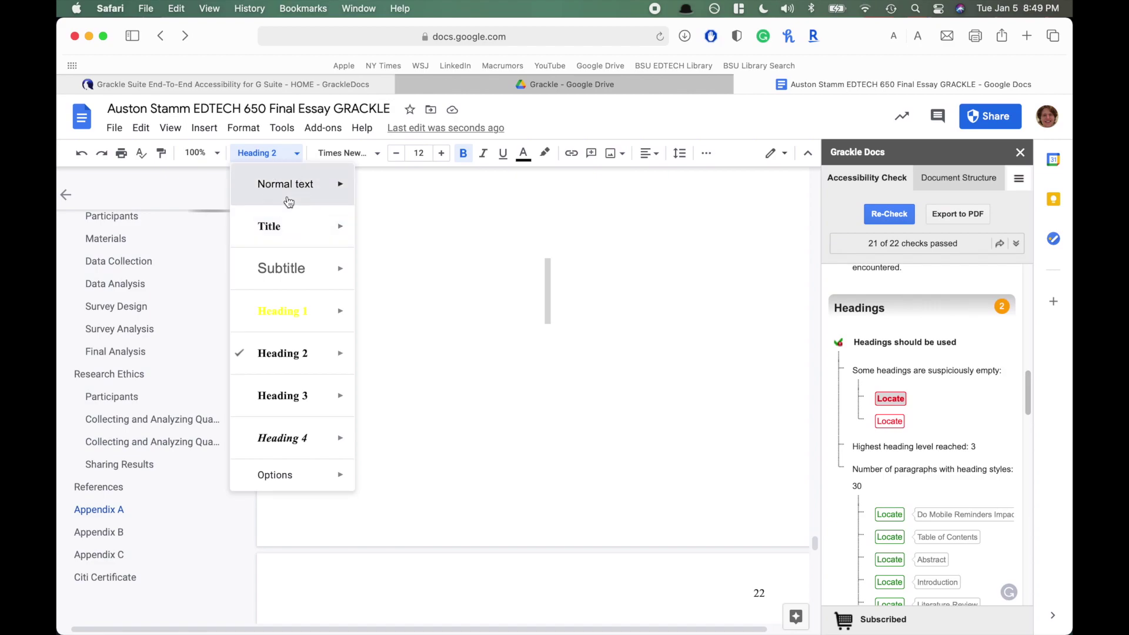
pyautogui.click(288, 204)
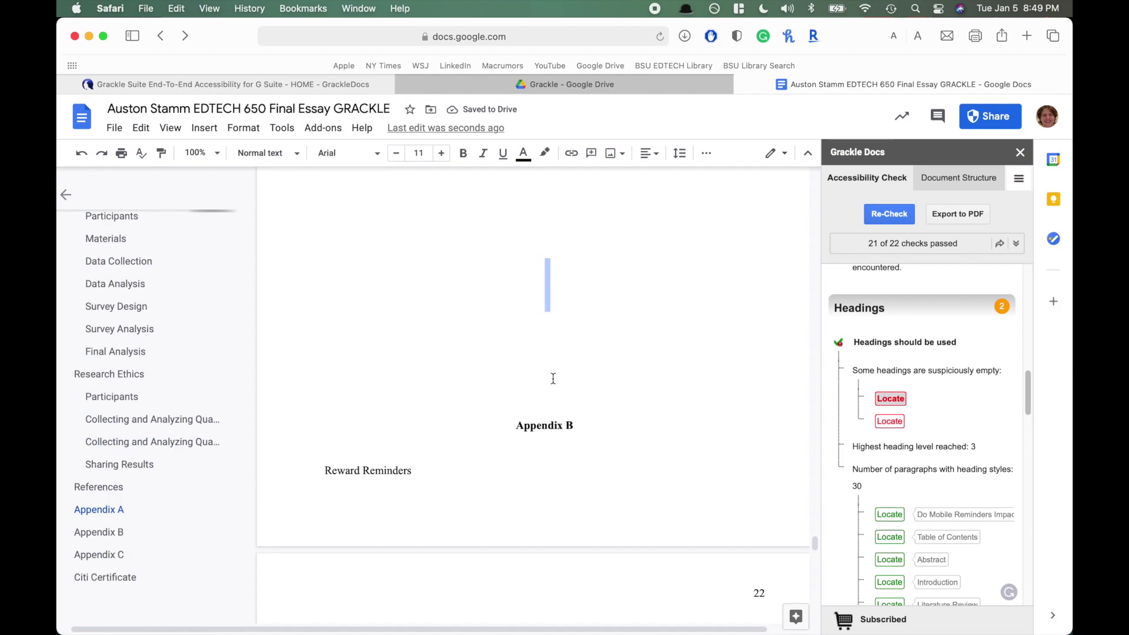
pyautogui.press('BackSpace')
pyautogui.scroll(-3, 540, 377)
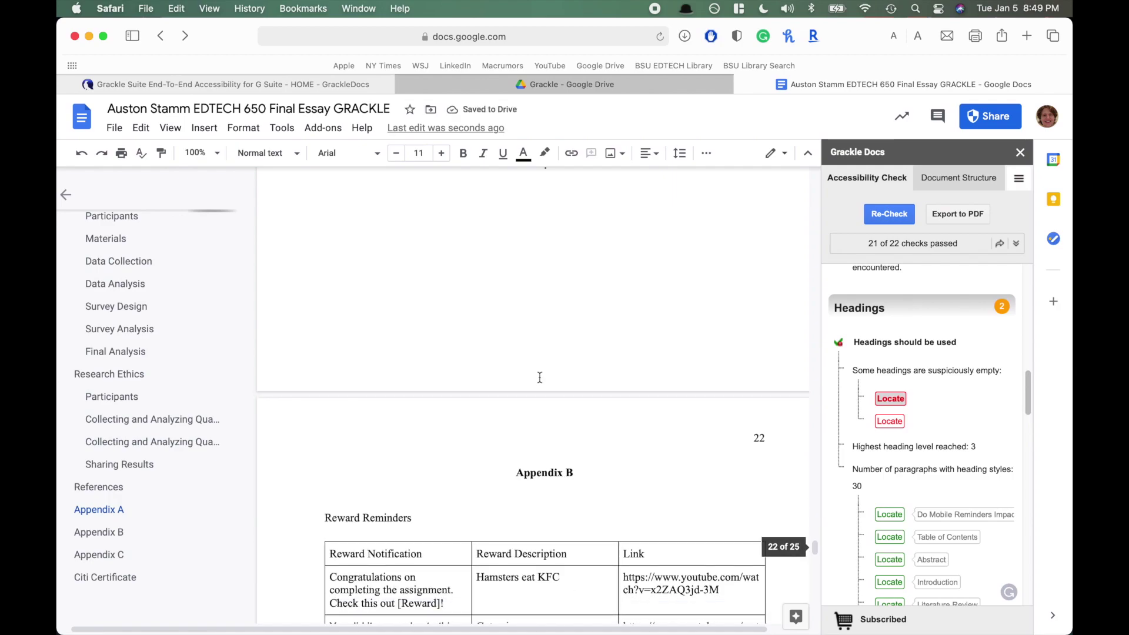
# - Apply the Normal text style to the second flagged empty heading and rerun the accessibility check
pyautogui.click(890, 424)
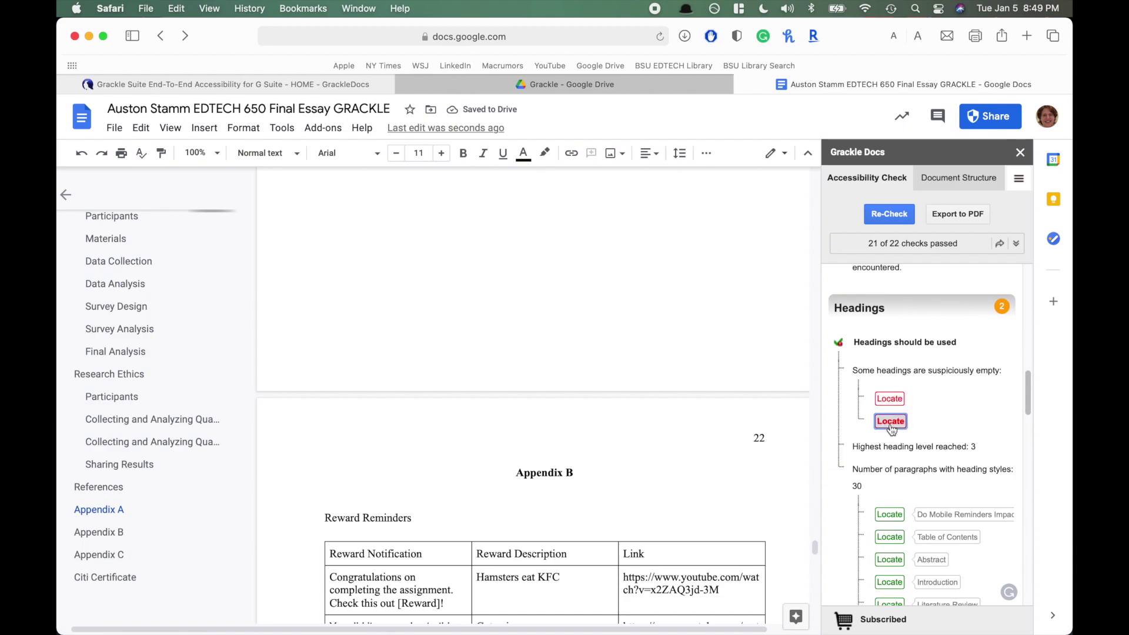
pyautogui.click(265, 154)
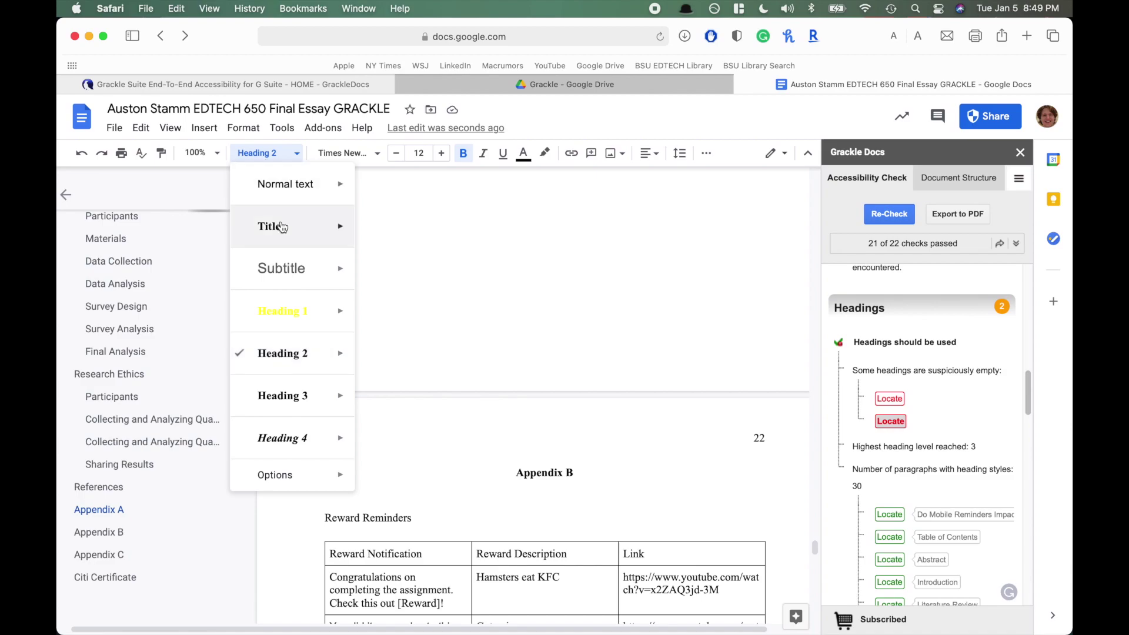
pyautogui.click(292, 200)
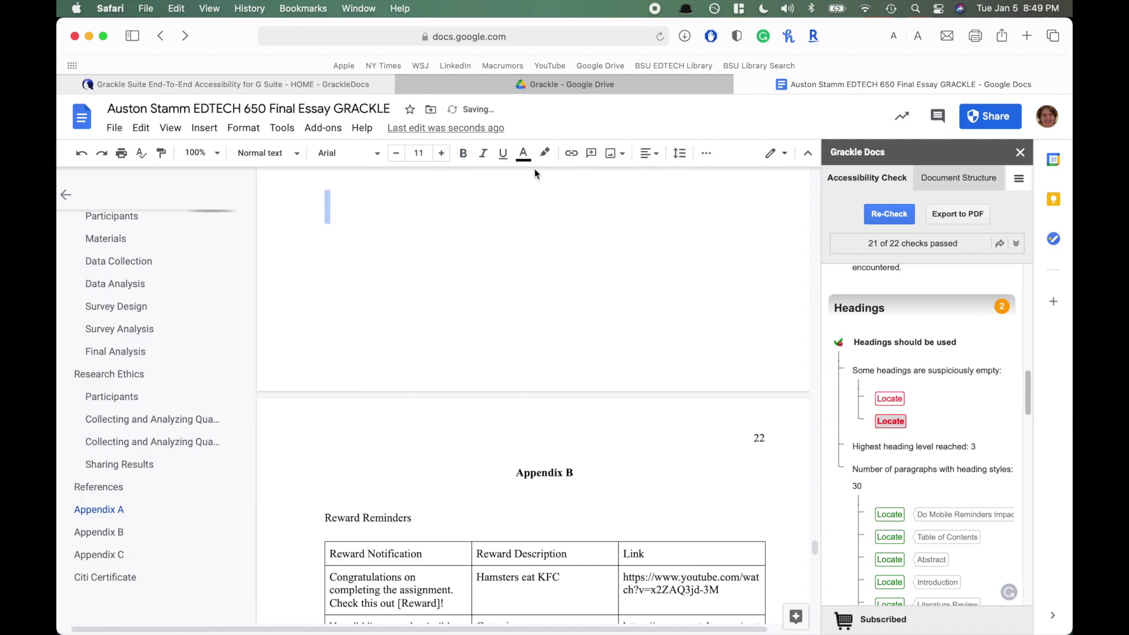
pyautogui.click(885, 215)
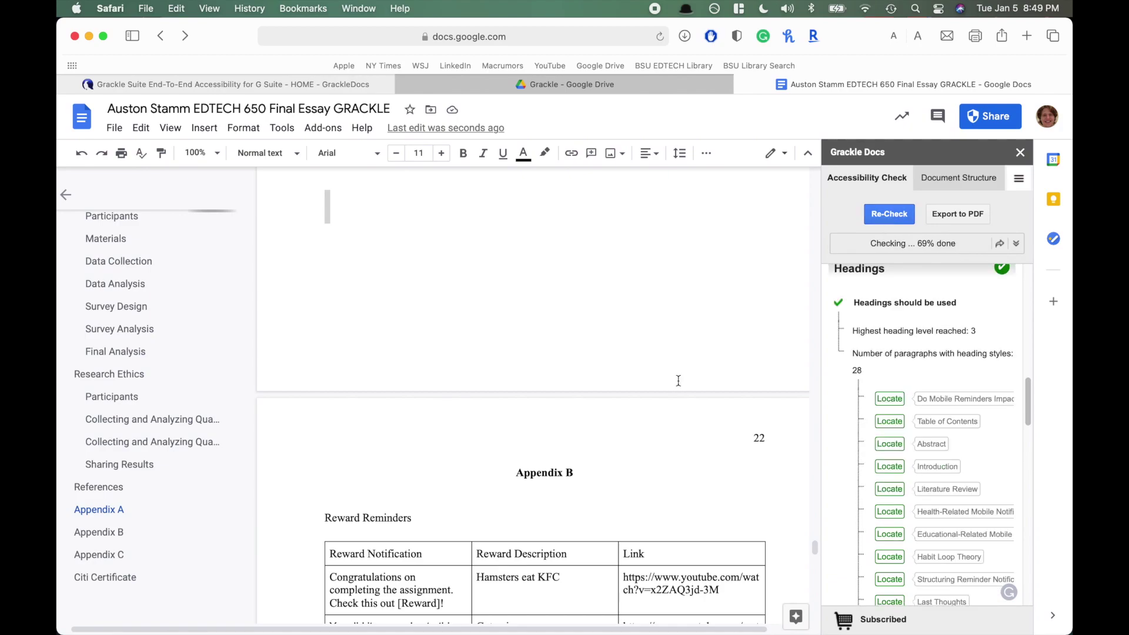
# - Look through the Appendix A and Appendix B pages to examine the tables in the document
pyautogui.scroll(-15, 901, 380)
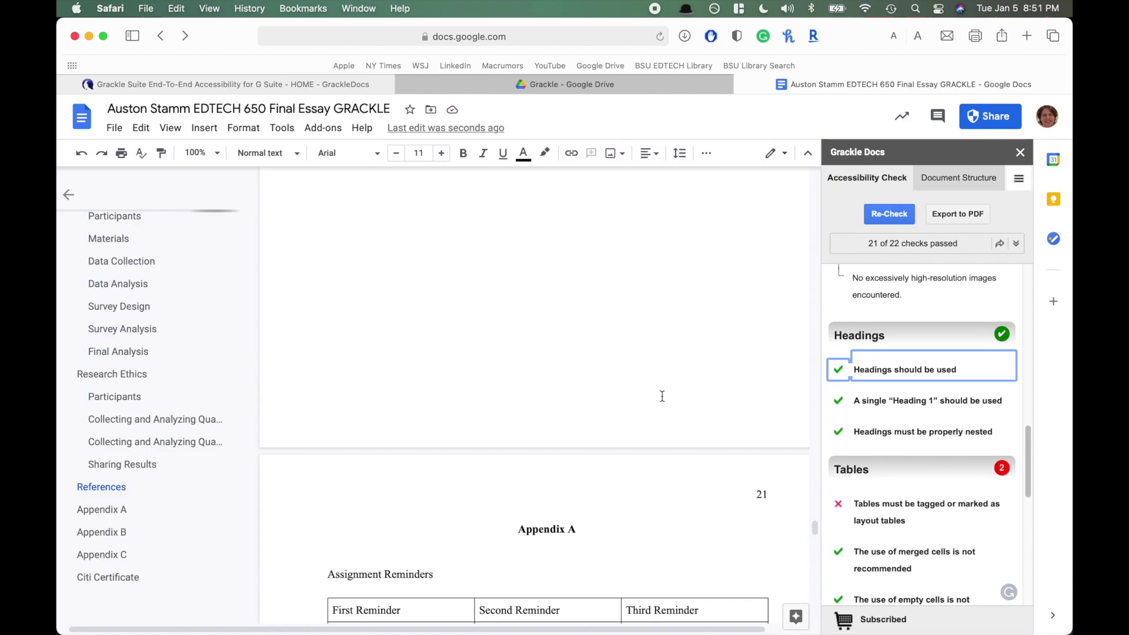
pyautogui.scroll(-5, 662, 395)
pyautogui.scroll(-10, 662, 395)
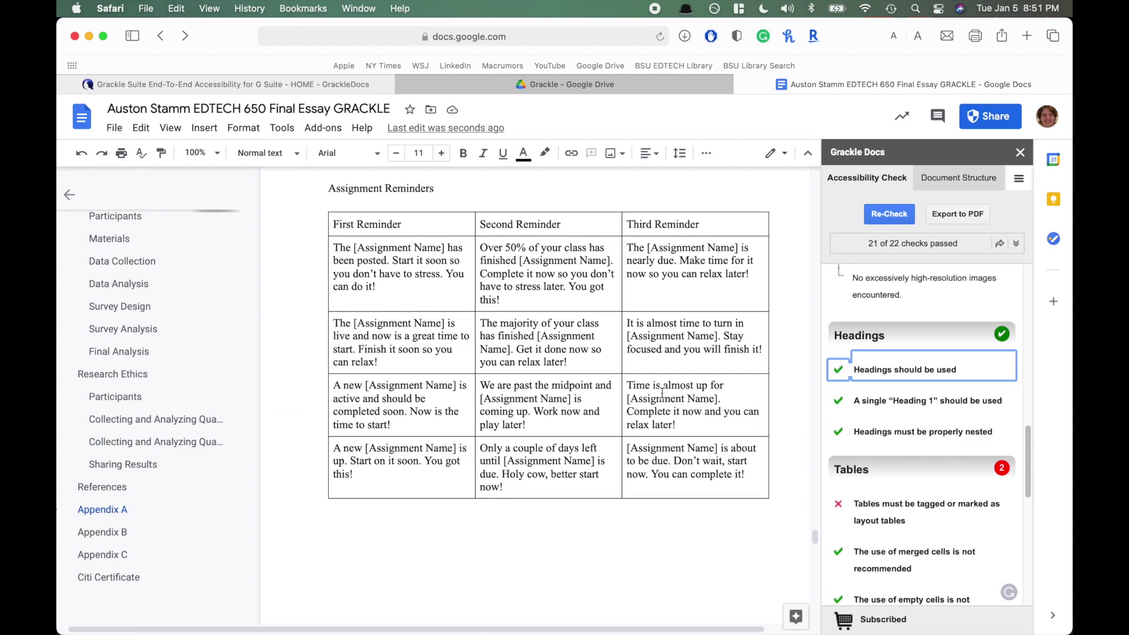
pyautogui.scroll(-8, 662, 393)
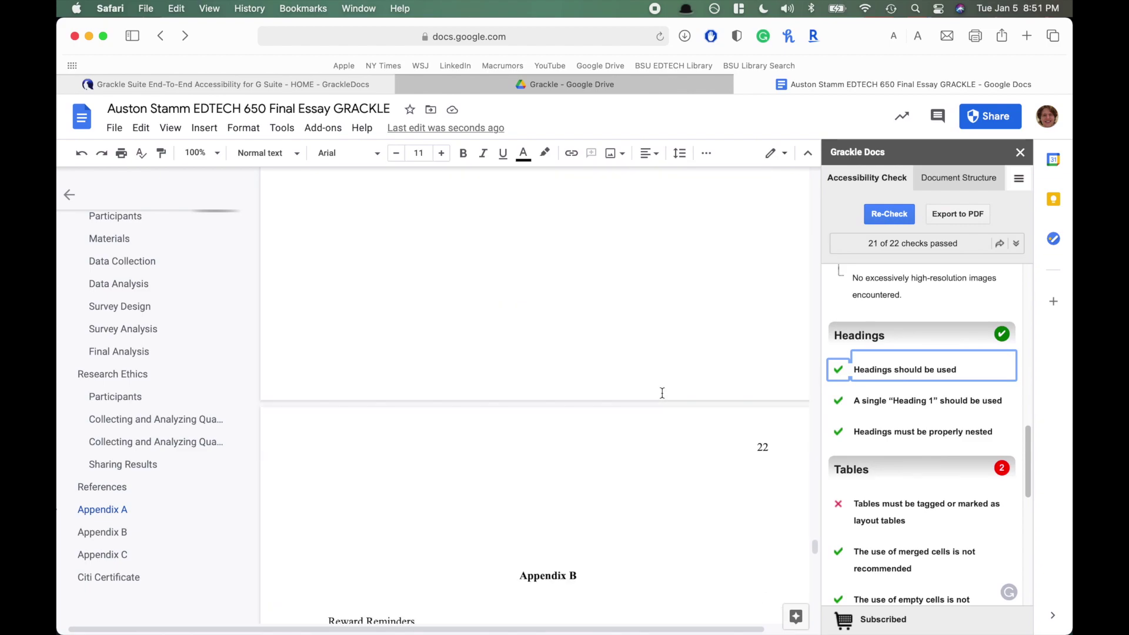
pyautogui.scroll(-4, 662, 392)
pyautogui.scroll(4, 662, 392)
pyautogui.scroll(12, 662, 392)
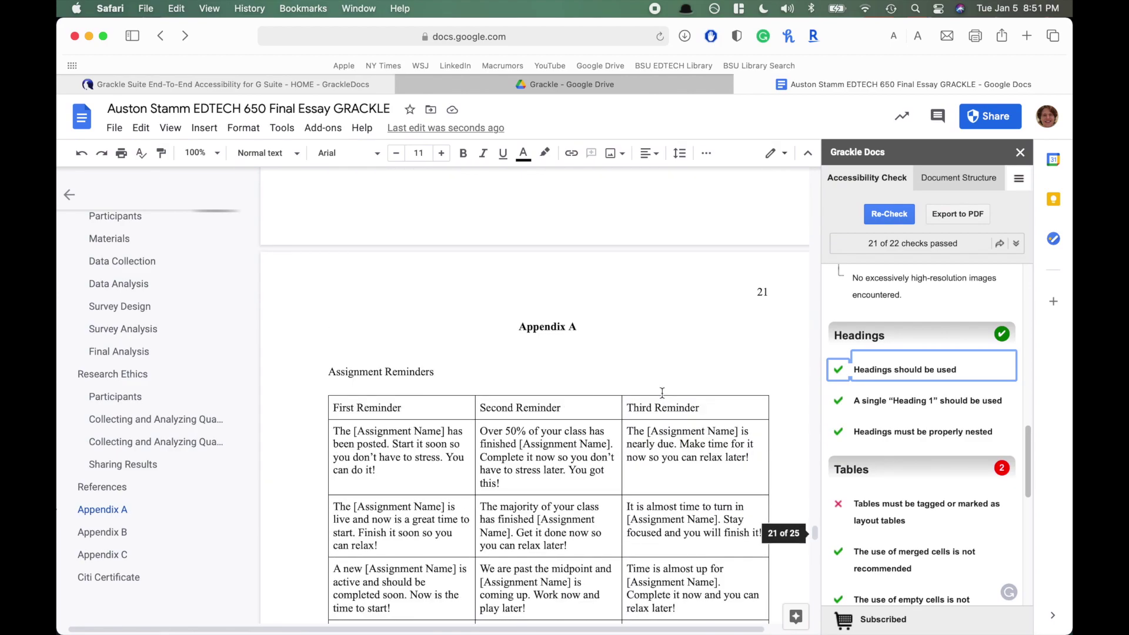
pyautogui.scroll(-2, 662, 394)
pyautogui.scroll(-3, 873, 449)
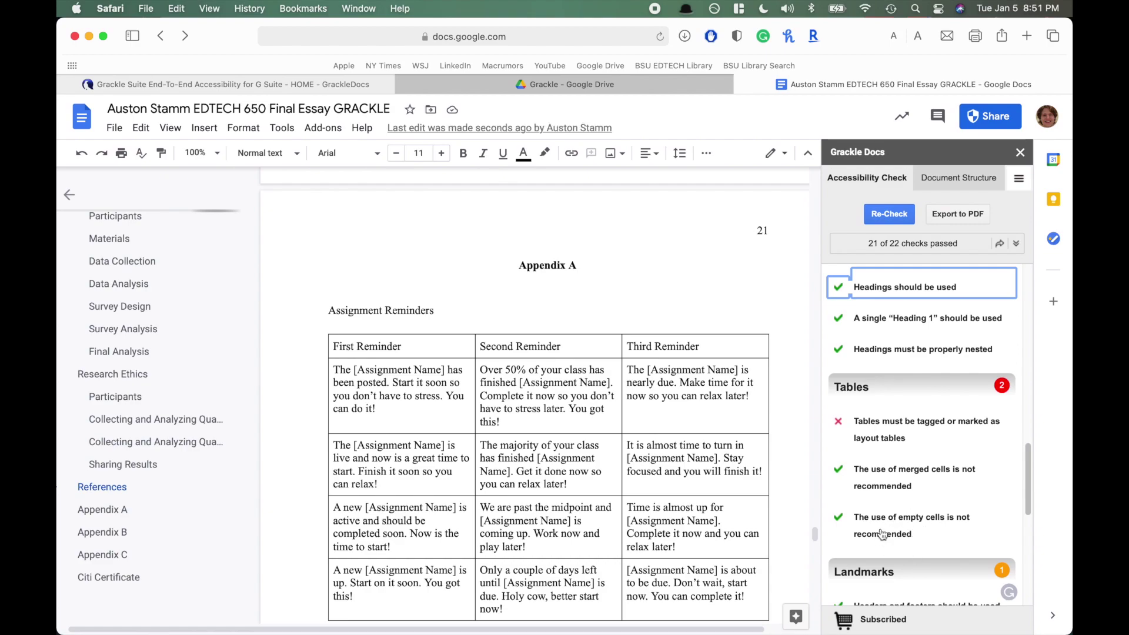
# - Tag the flagged Assignment Reminders table in Appendix A with its first row marked as header
pyautogui.scroll(-2, 672, 453)
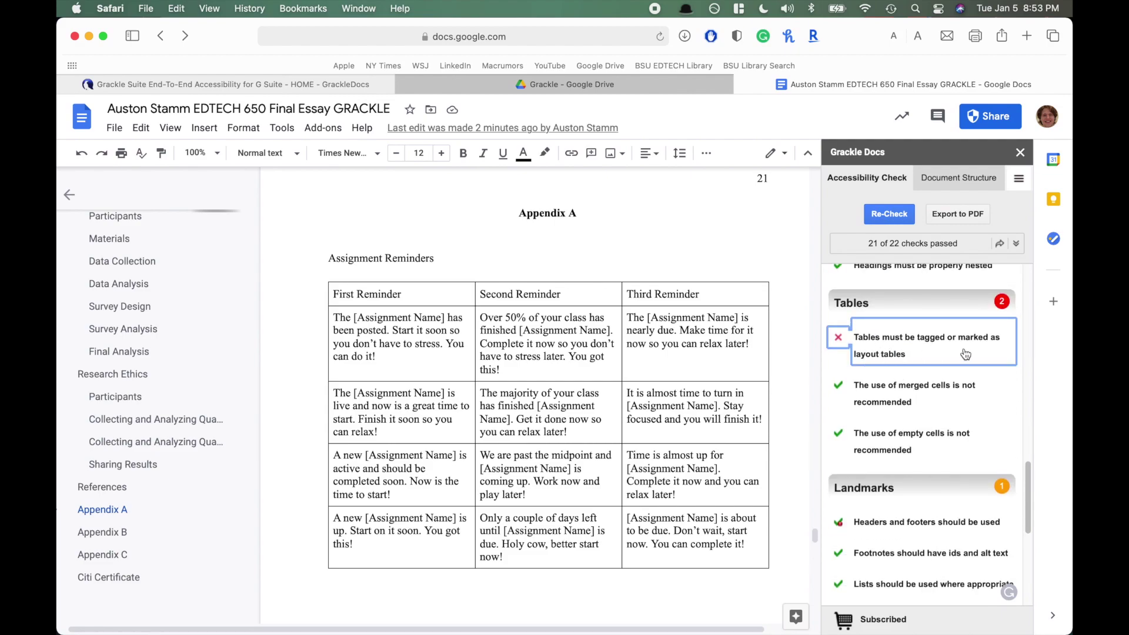
pyautogui.click(906, 358)
pyautogui.scroll(-1, 931, 413)
pyautogui.scroll(-2, 931, 414)
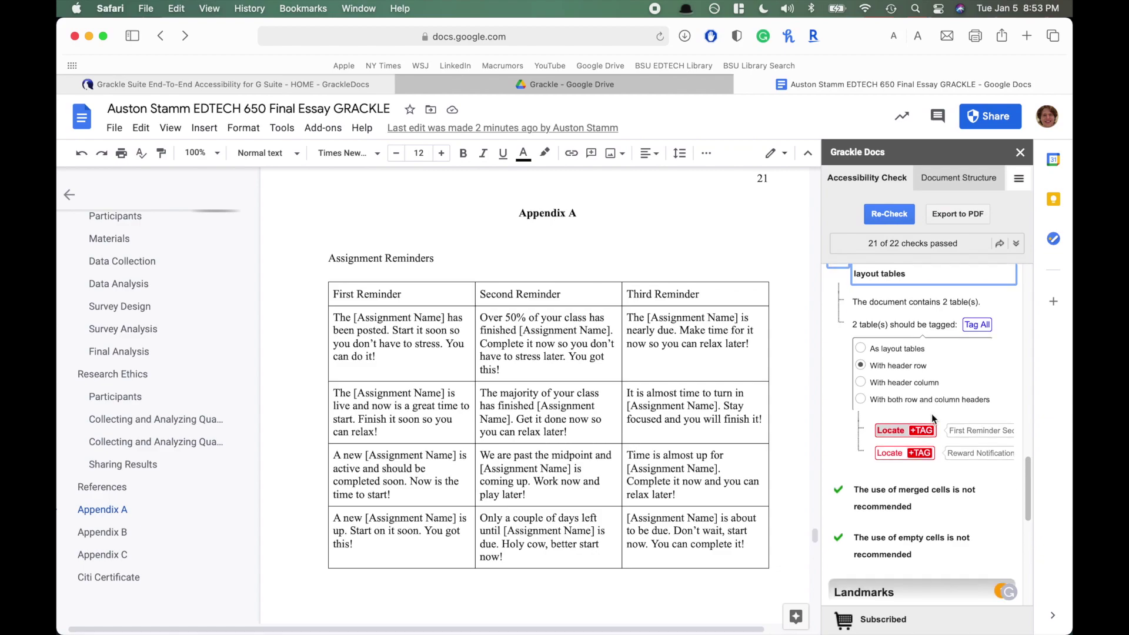
pyautogui.click(897, 428)
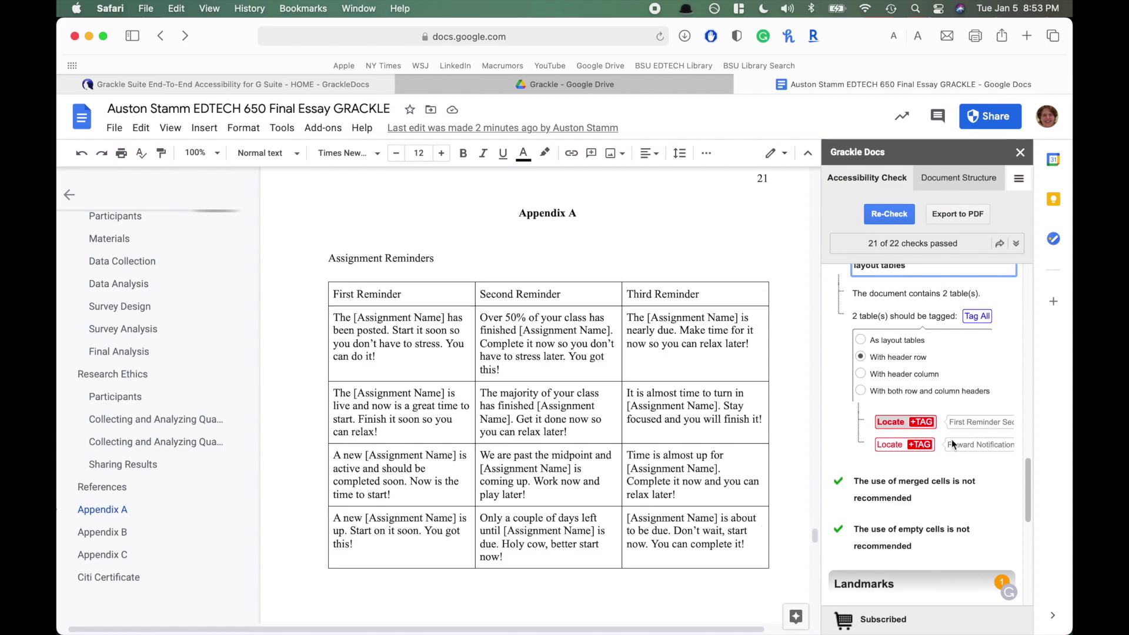
pyautogui.click(926, 424)
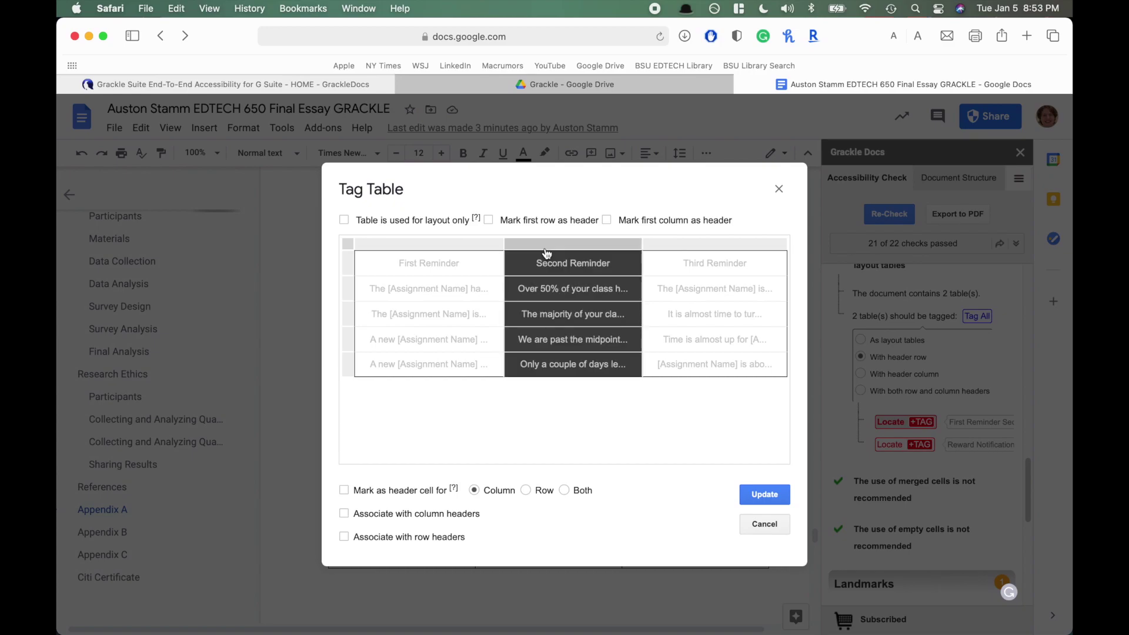
pyautogui.click(489, 221)
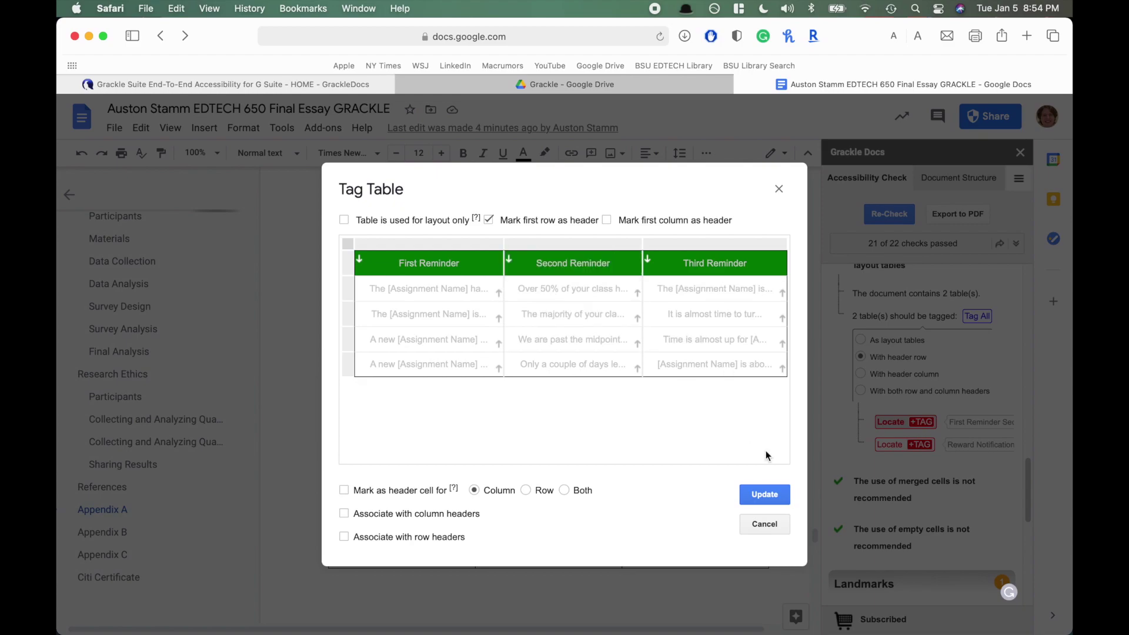
pyautogui.click(777, 498)
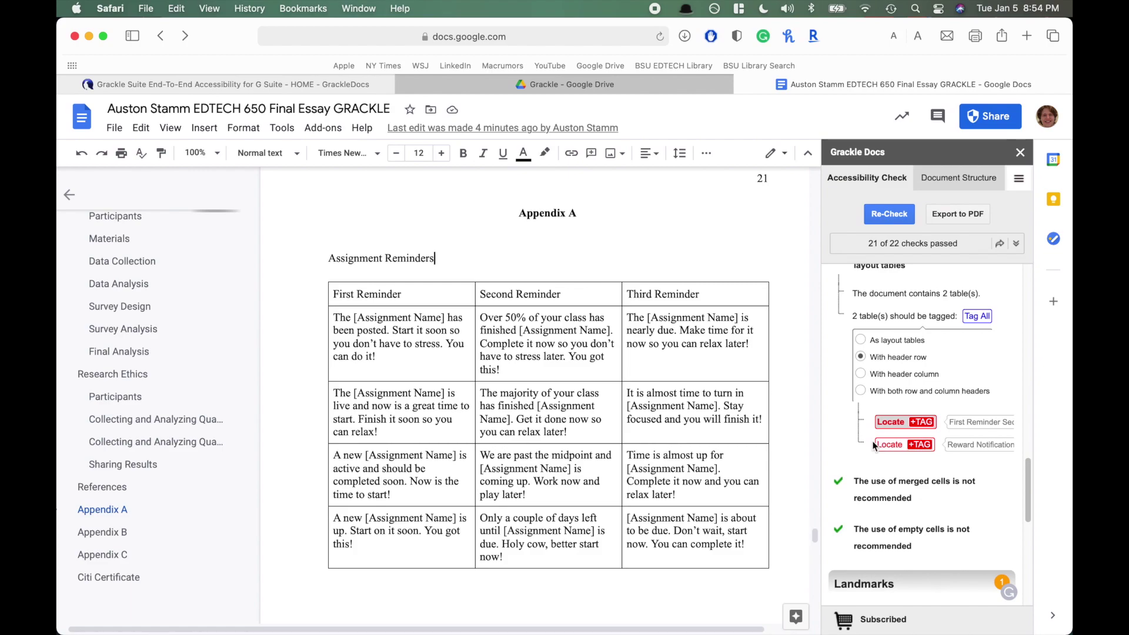
# - Tag the flagged Reward Reminders table in Appendix B with only its first row marked as header
pyautogui.click(896, 445)
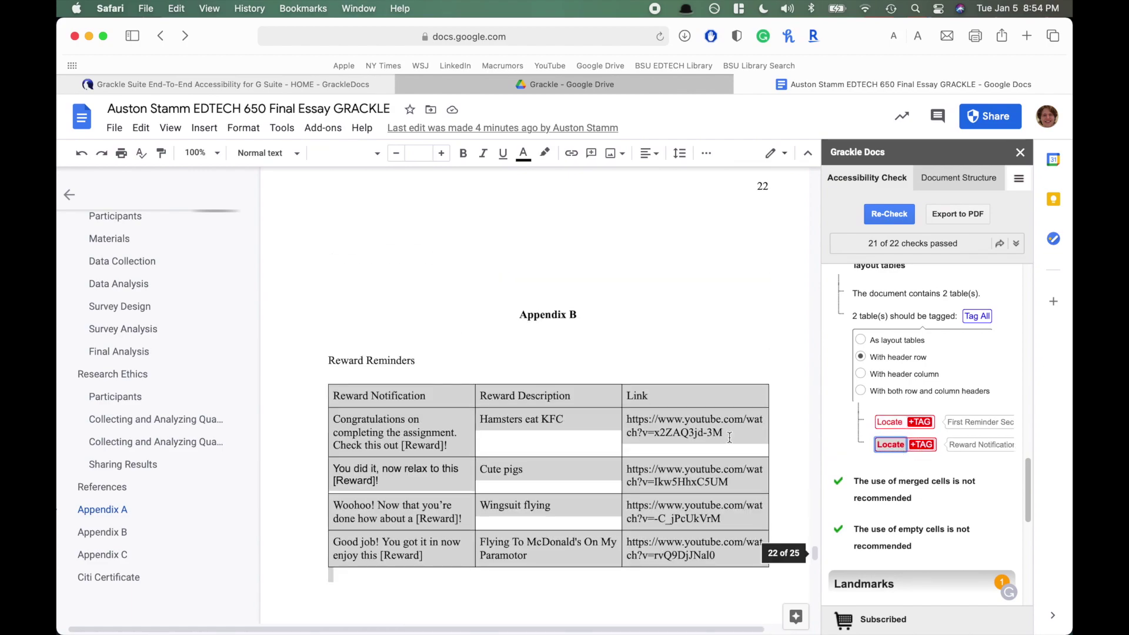
pyautogui.click(921, 445)
pyautogui.click(920, 445)
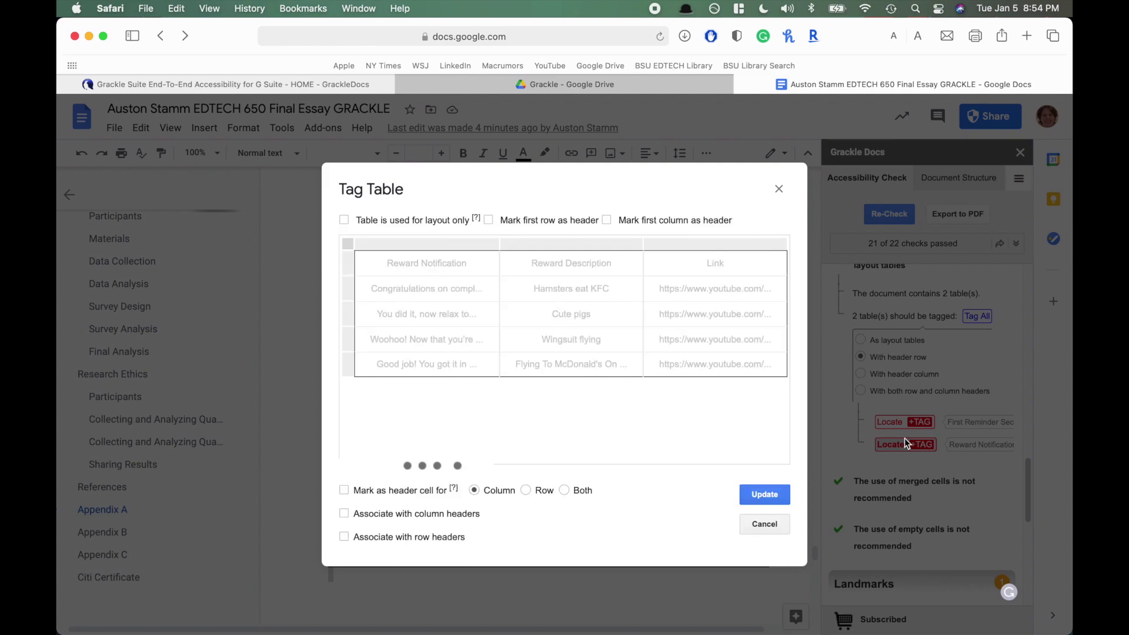
pyautogui.click(490, 221)
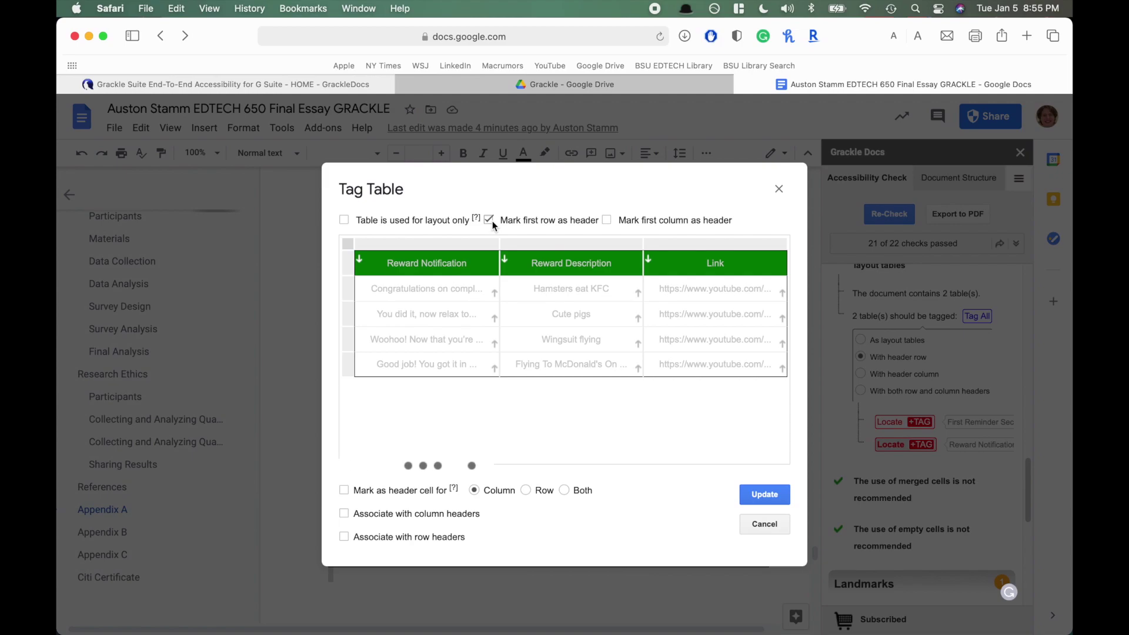
pyautogui.click(608, 241)
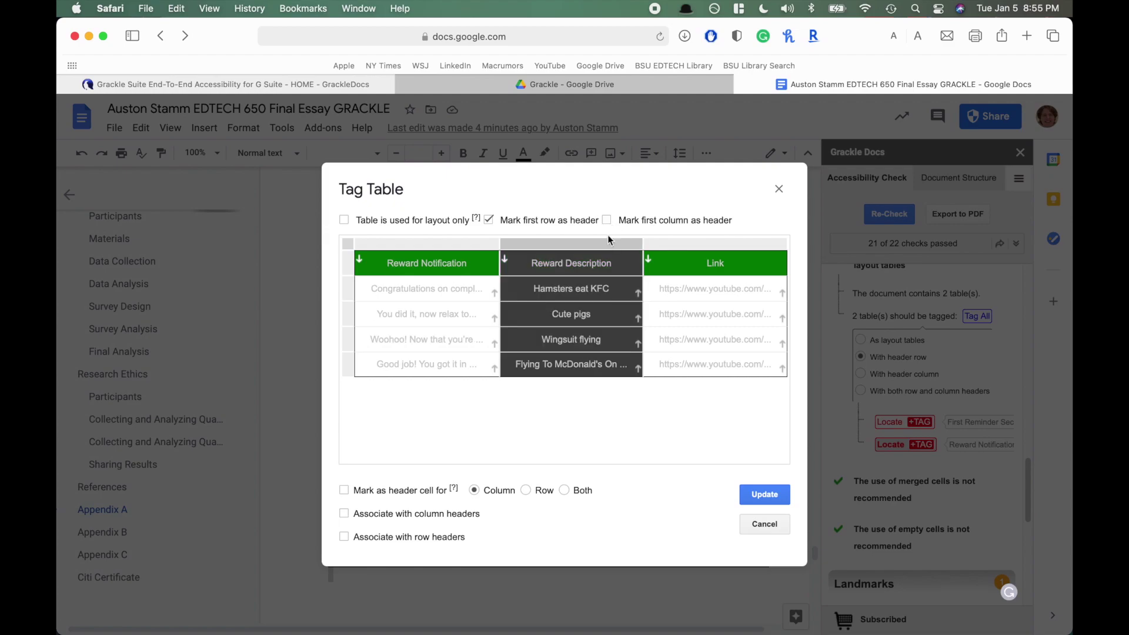
pyautogui.click(606, 220)
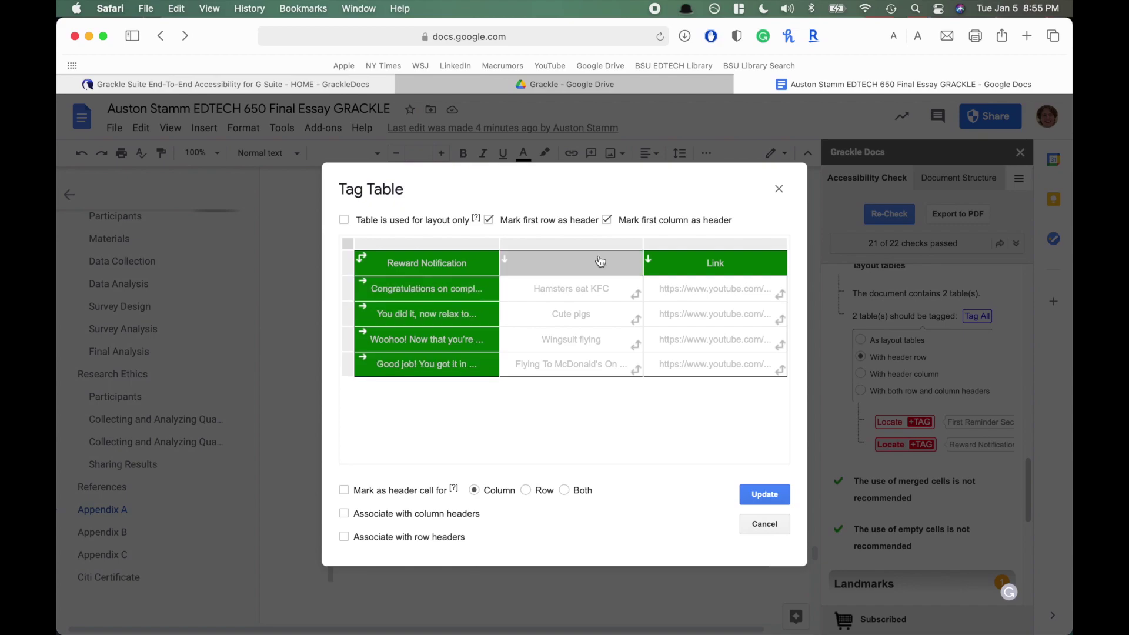
pyautogui.click(606, 220)
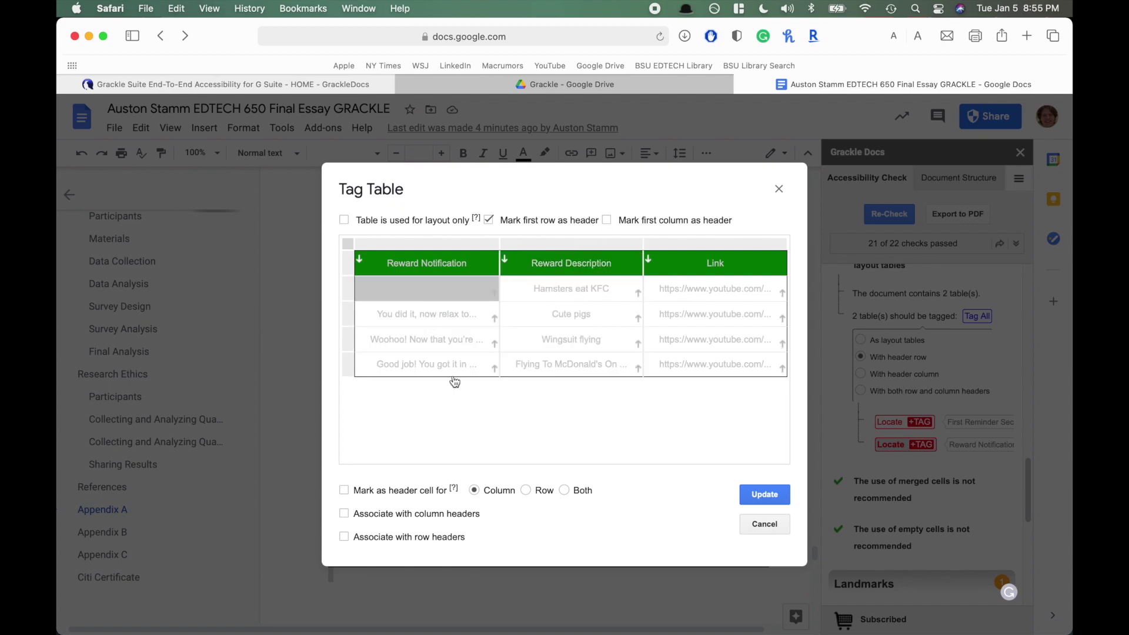
pyautogui.click(764, 496)
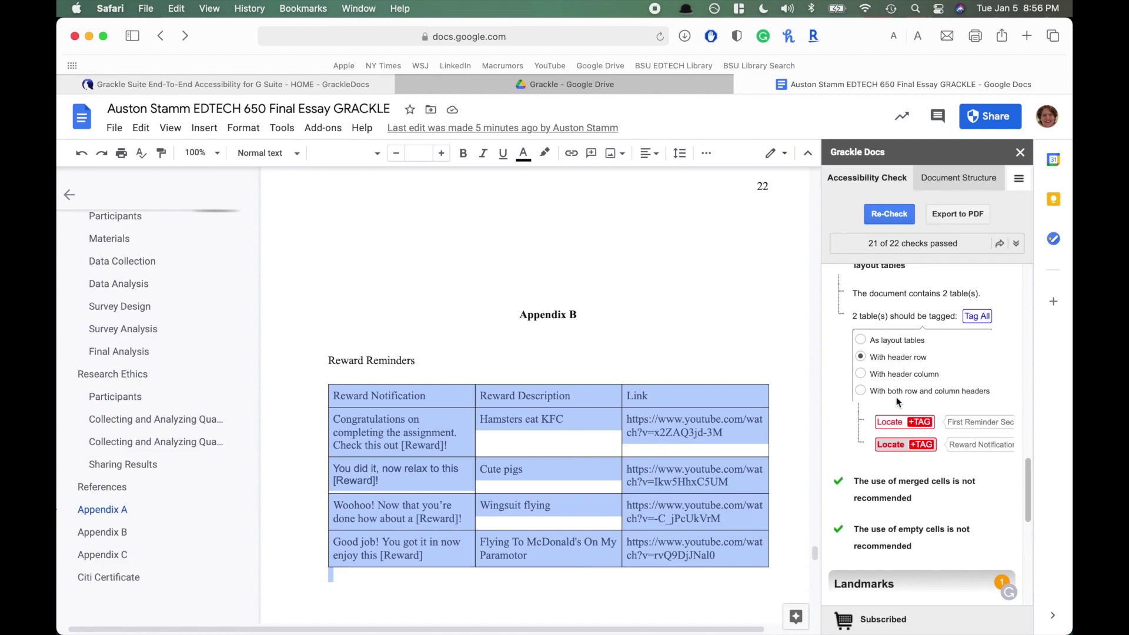
# - Rerun the accessibility check on the tagged tables and review the Tables results
pyautogui.click(901, 221)
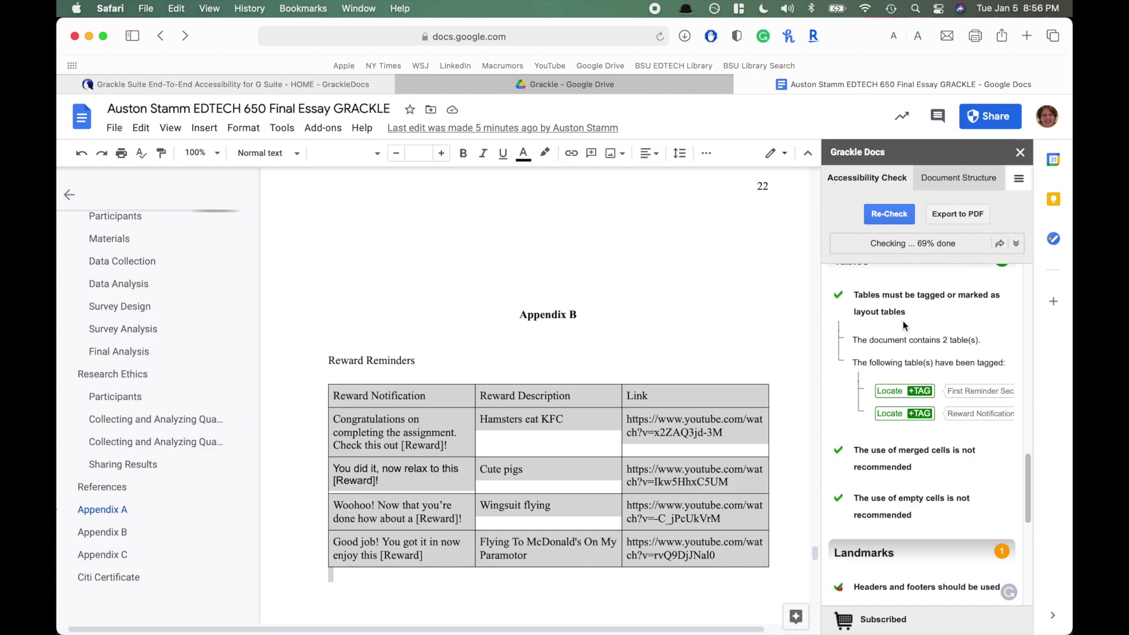
pyautogui.click(860, 302)
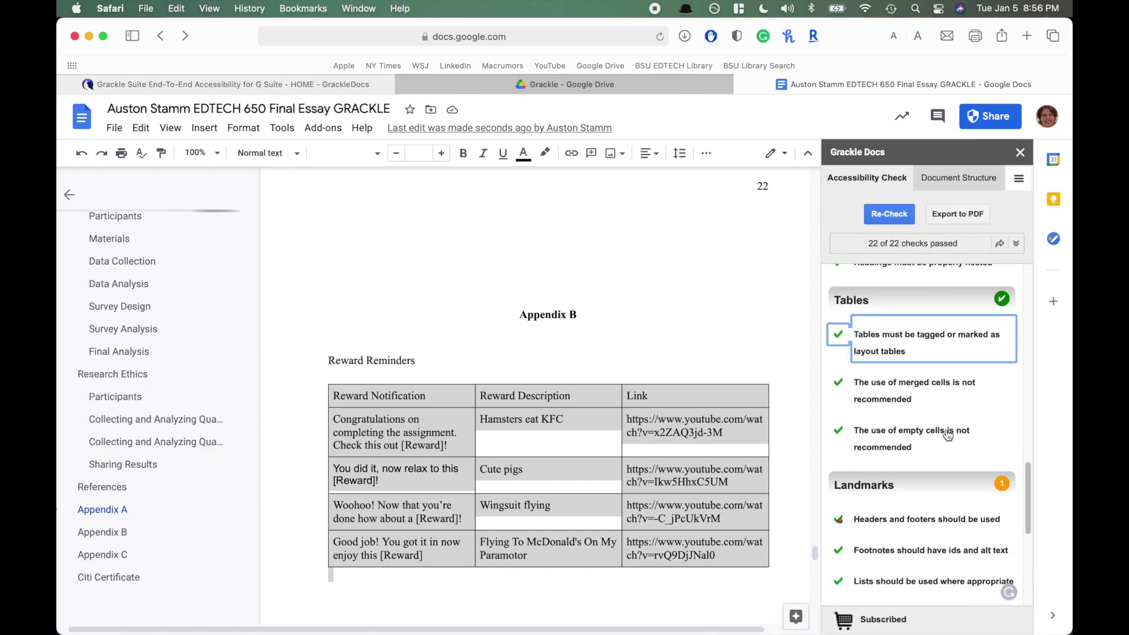
pyautogui.scroll(-5, 948, 435)
pyautogui.scroll(-2, 948, 435)
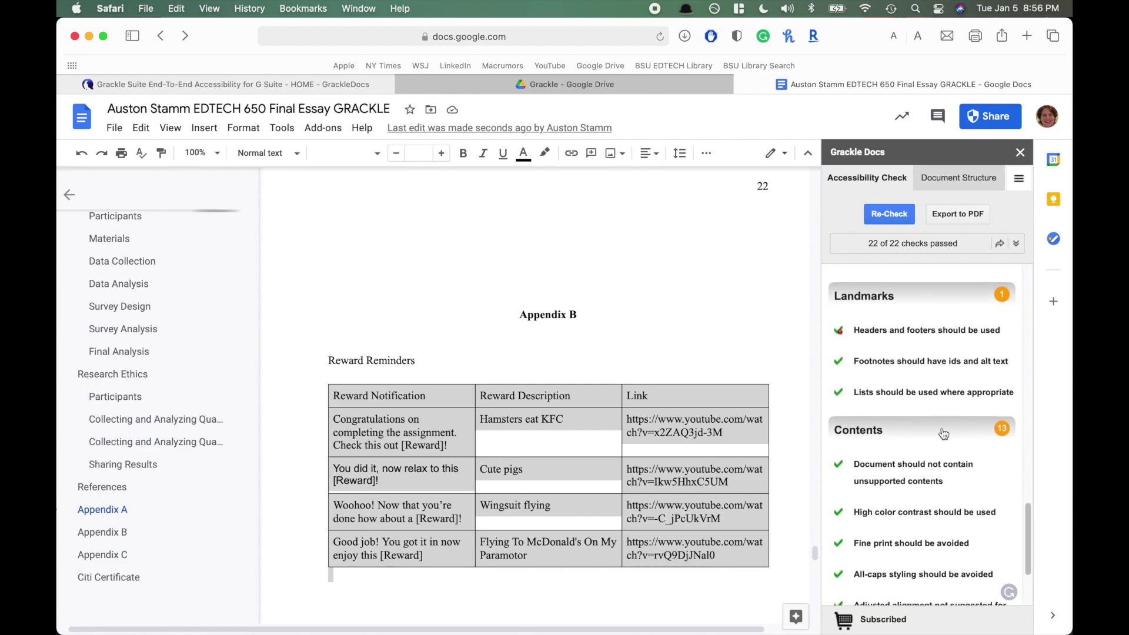
# - Review the Landmarks check details for headers and footers, footnotes, and lists
pyautogui.click(877, 335)
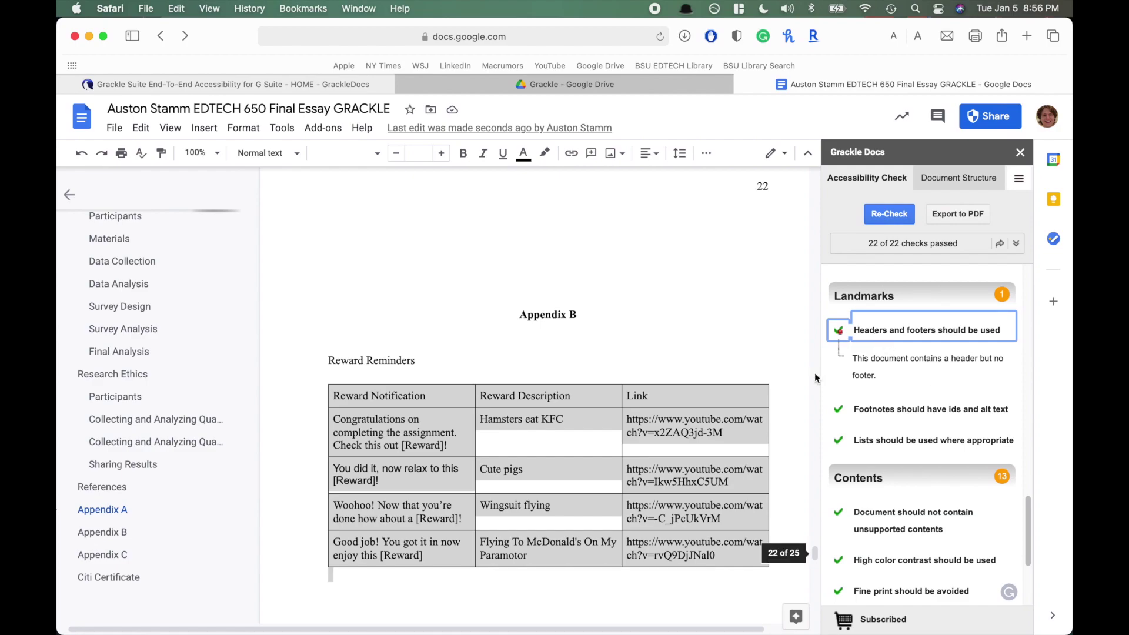
pyautogui.scroll(3, 814, 373)
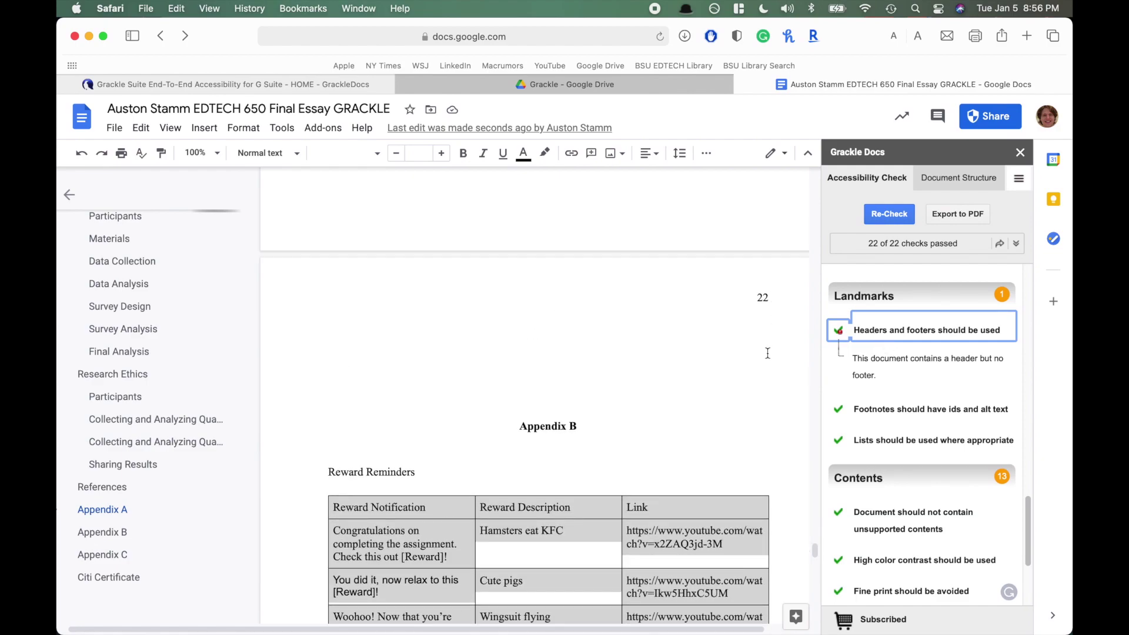
pyautogui.scroll(-7, 768, 352)
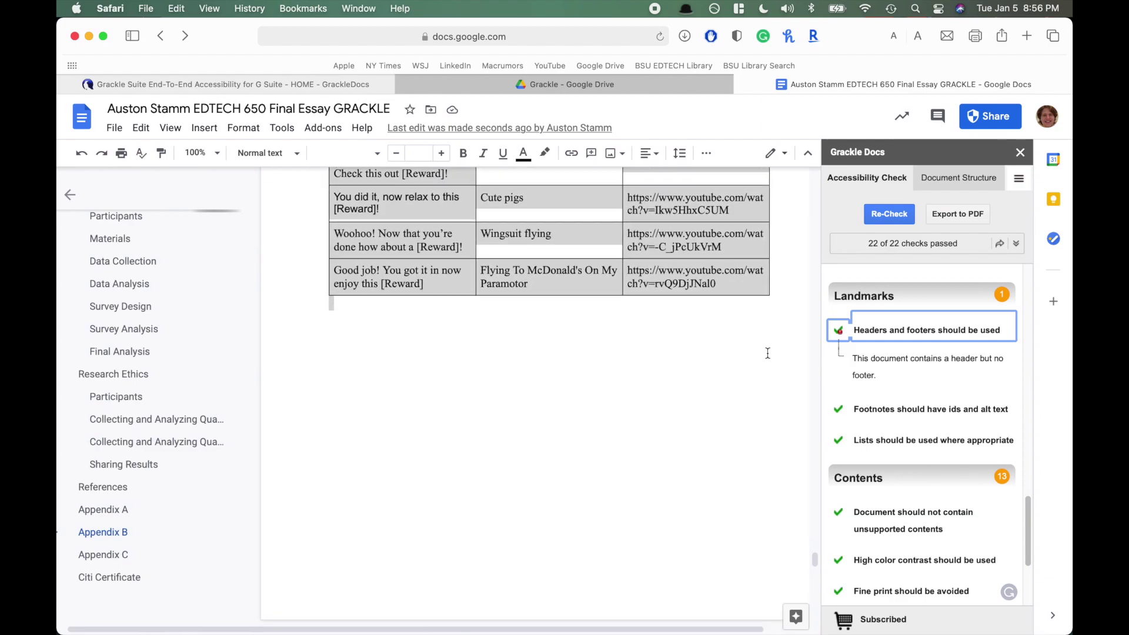
pyautogui.click(870, 330)
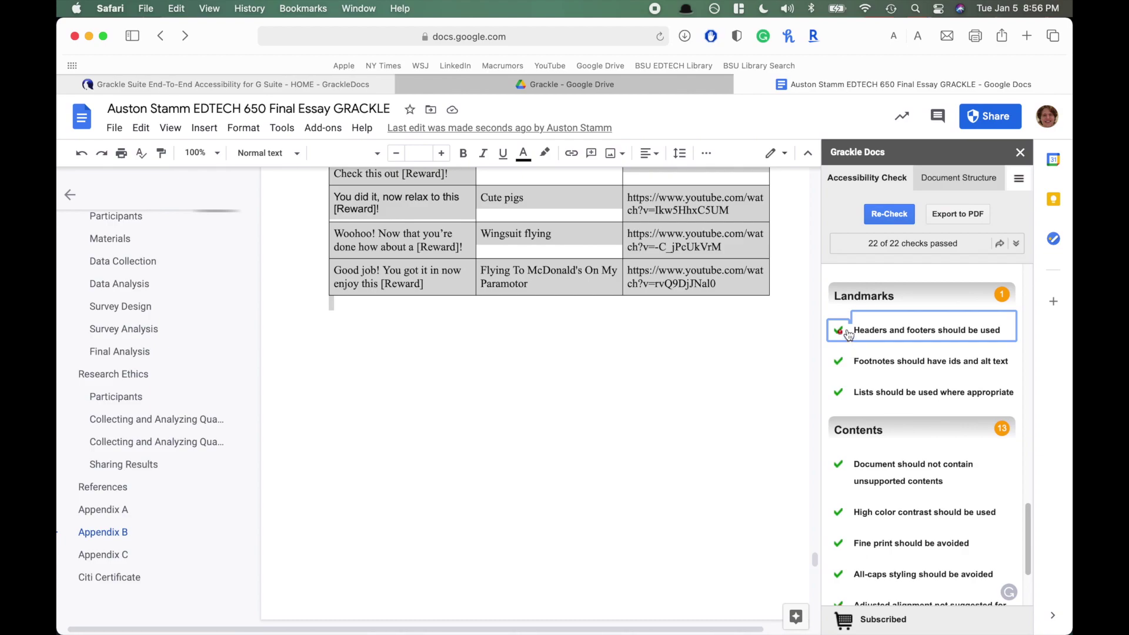
pyautogui.click(952, 370)
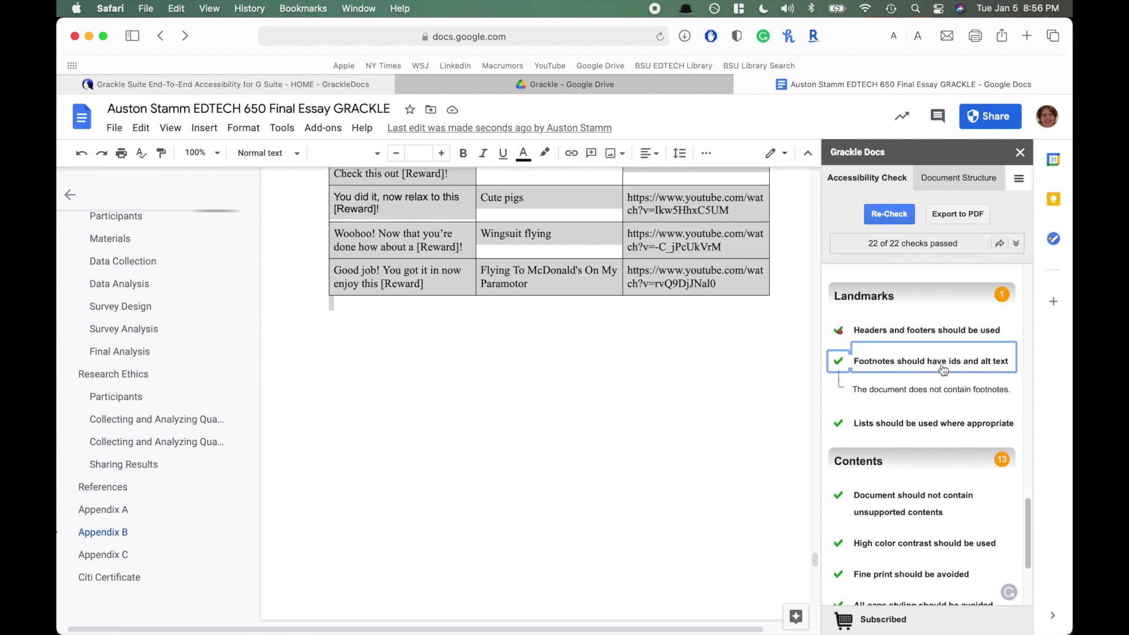
pyautogui.click(942, 368)
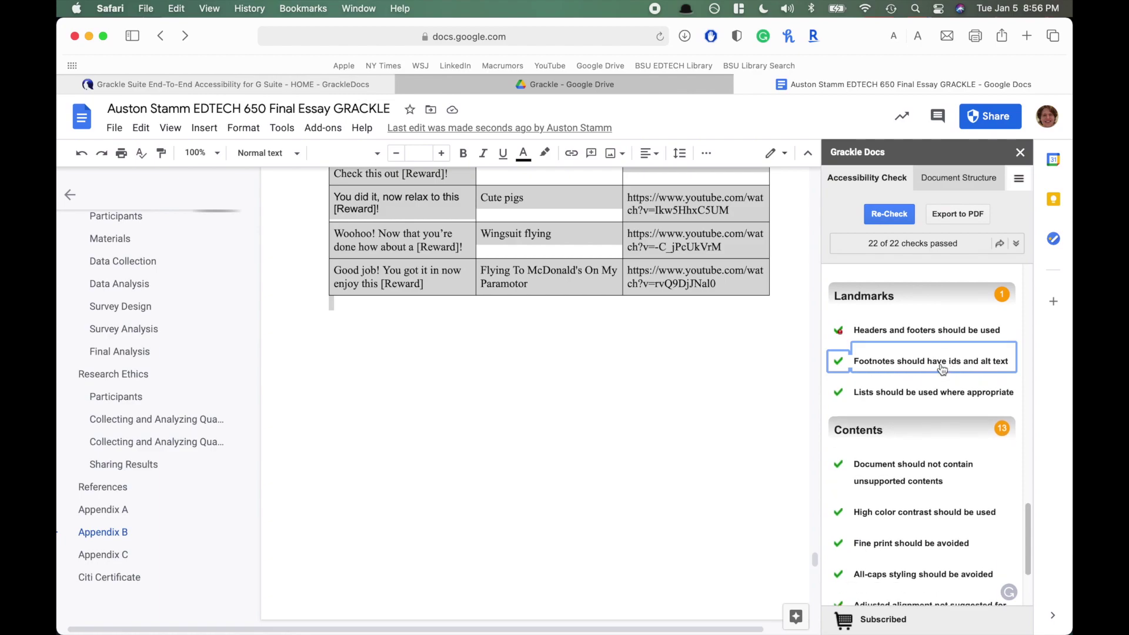
pyautogui.click(914, 400)
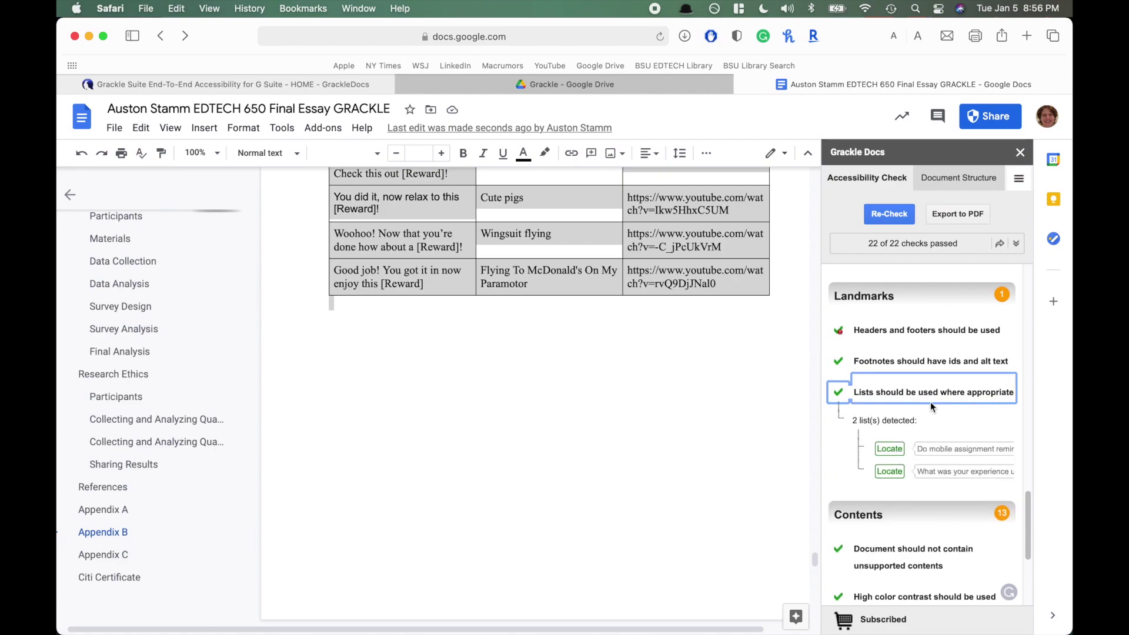
# - Locate the detected list of research questions and review the available list options and bulleted list styles
pyautogui.click(888, 450)
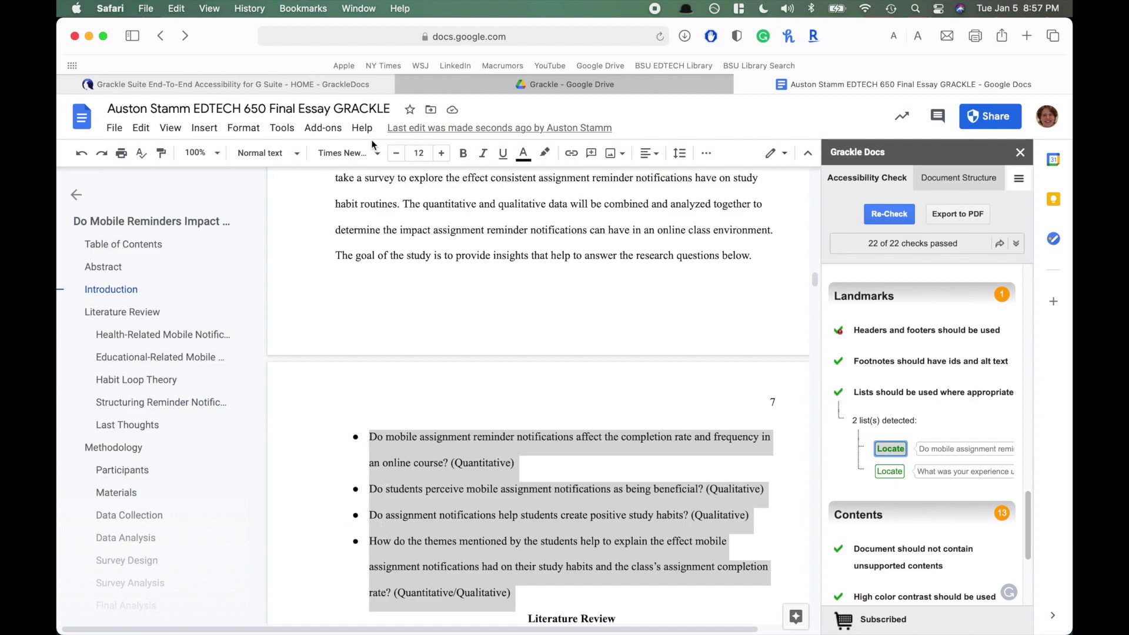
pyautogui.click(250, 133)
pyautogui.click(251, 133)
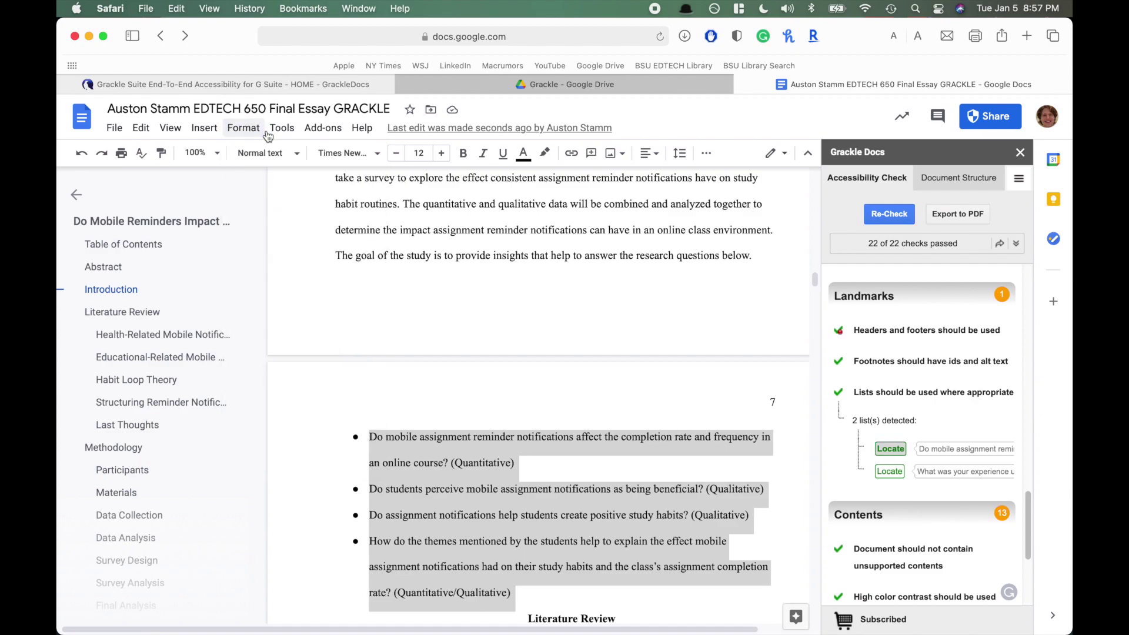
pyautogui.click(253, 130)
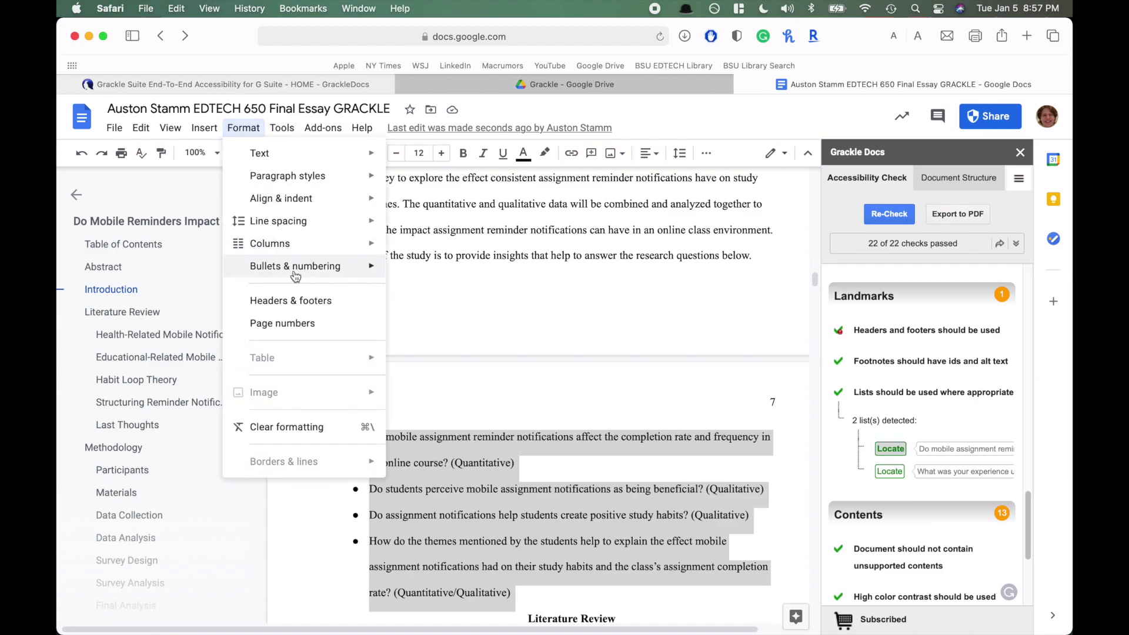
pyautogui.moveTo(296, 277)
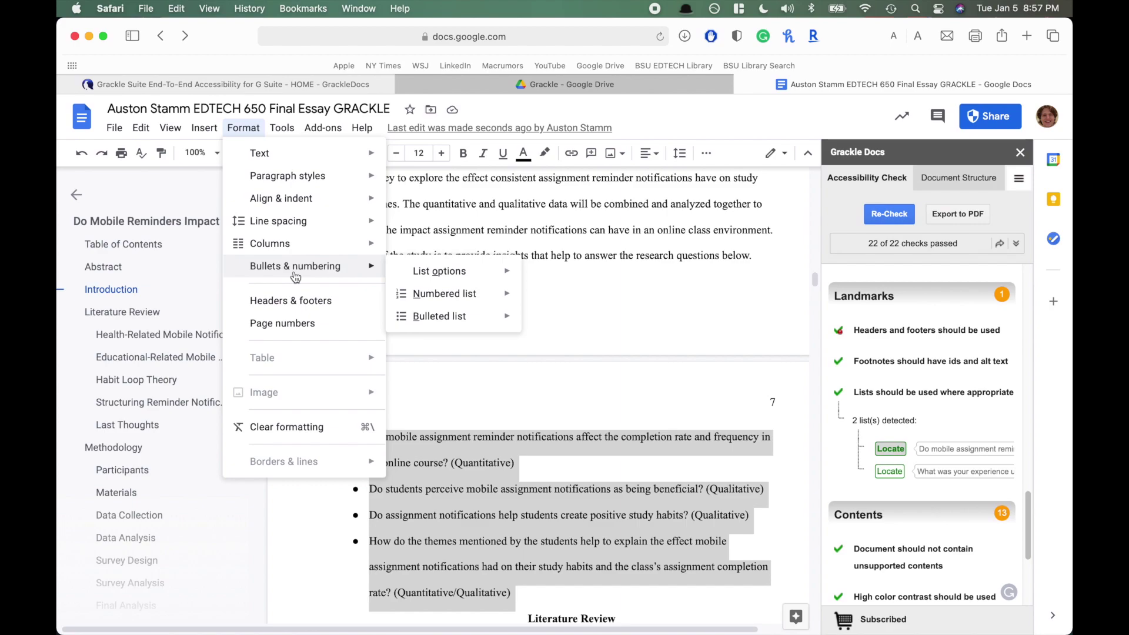
pyautogui.moveTo(417, 275)
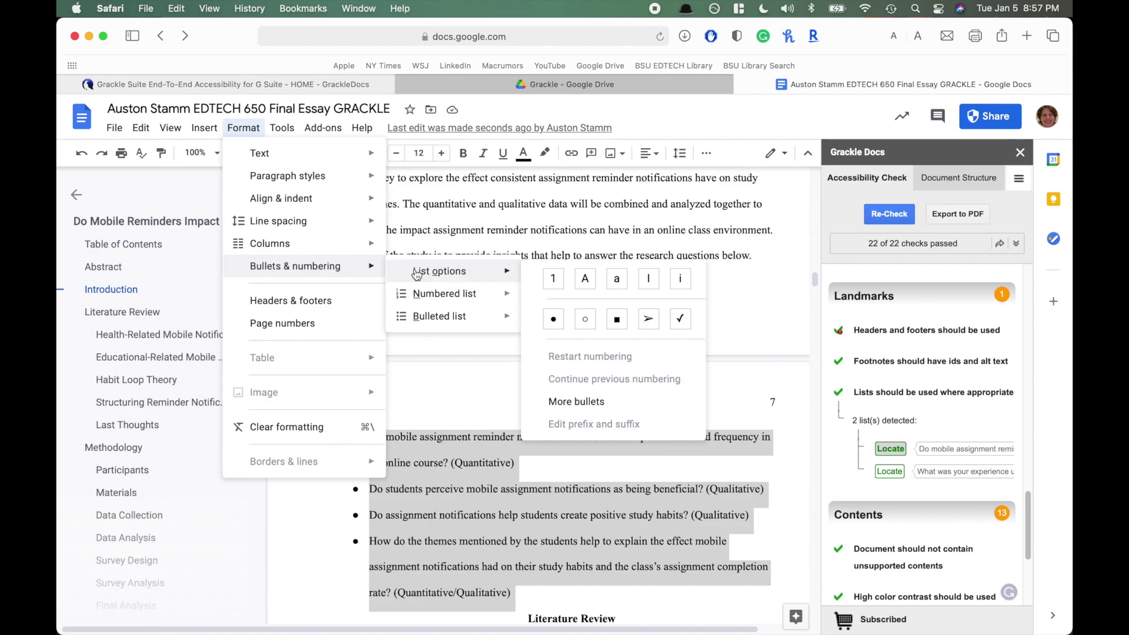
pyautogui.moveTo(427, 325)
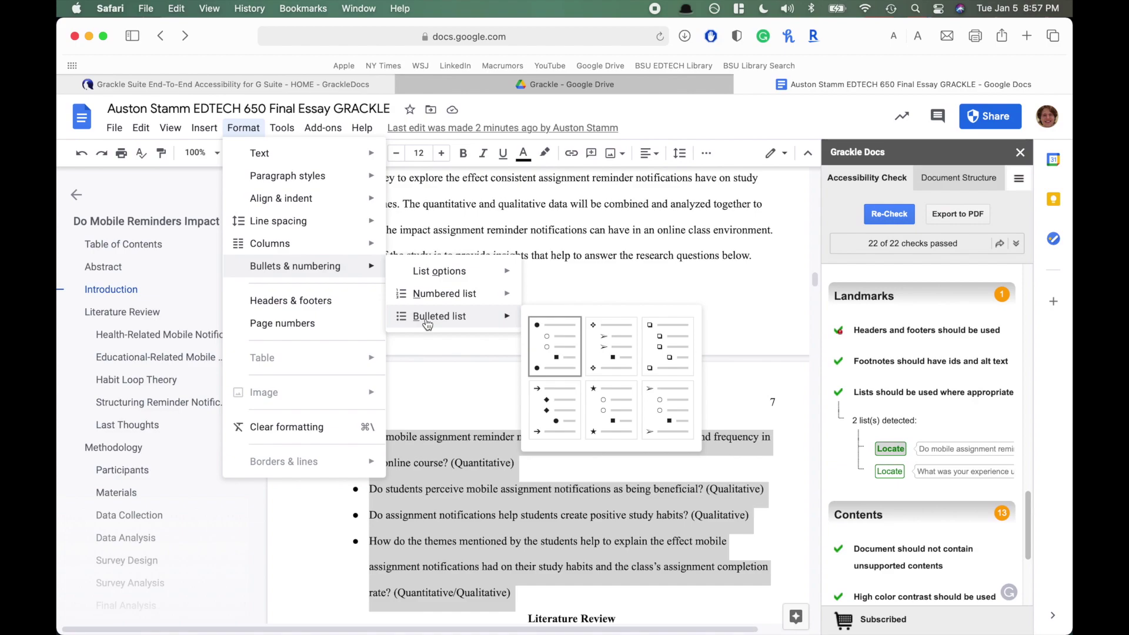
# - Locate the detected survey question list in Appendix C and view the available numbered list styles
pyautogui.click(889, 472)
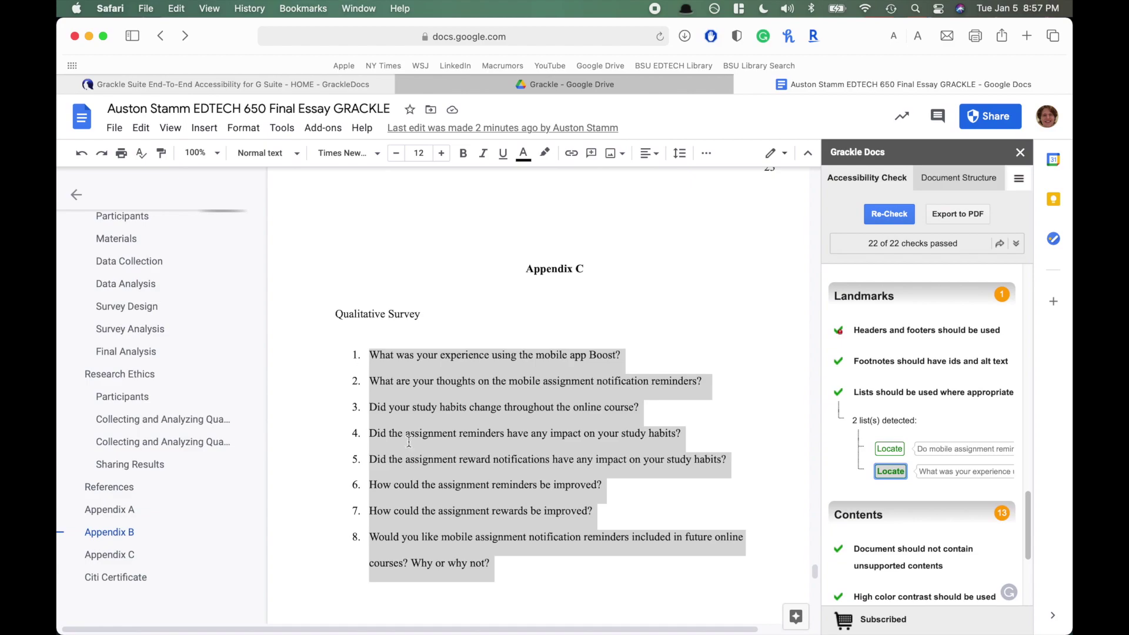
pyautogui.click(259, 135)
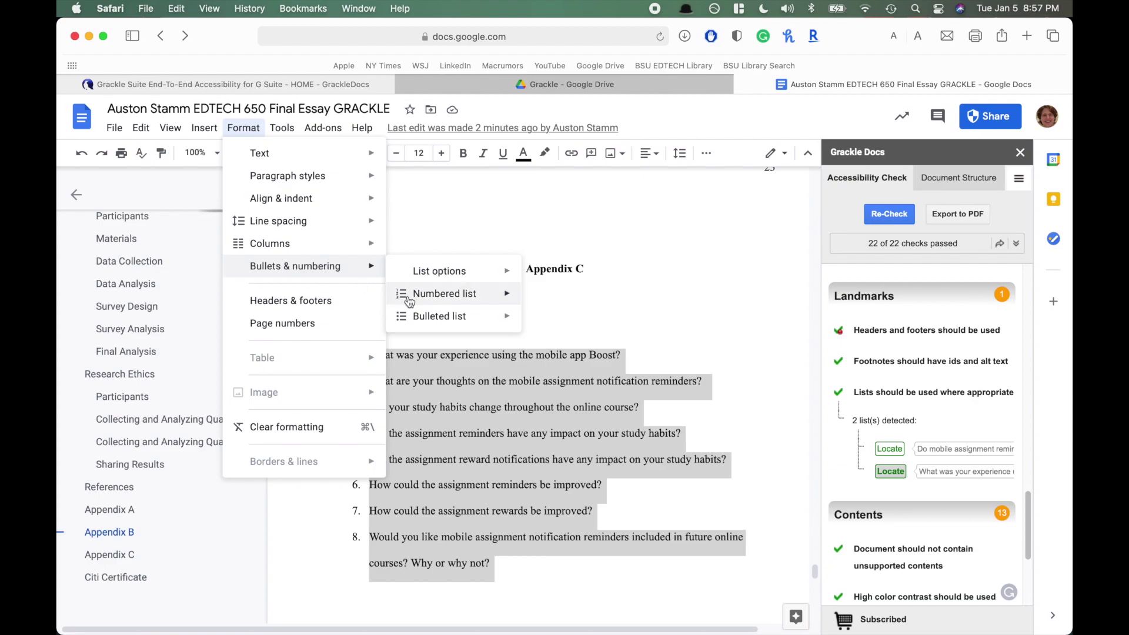
pyautogui.moveTo(410, 300)
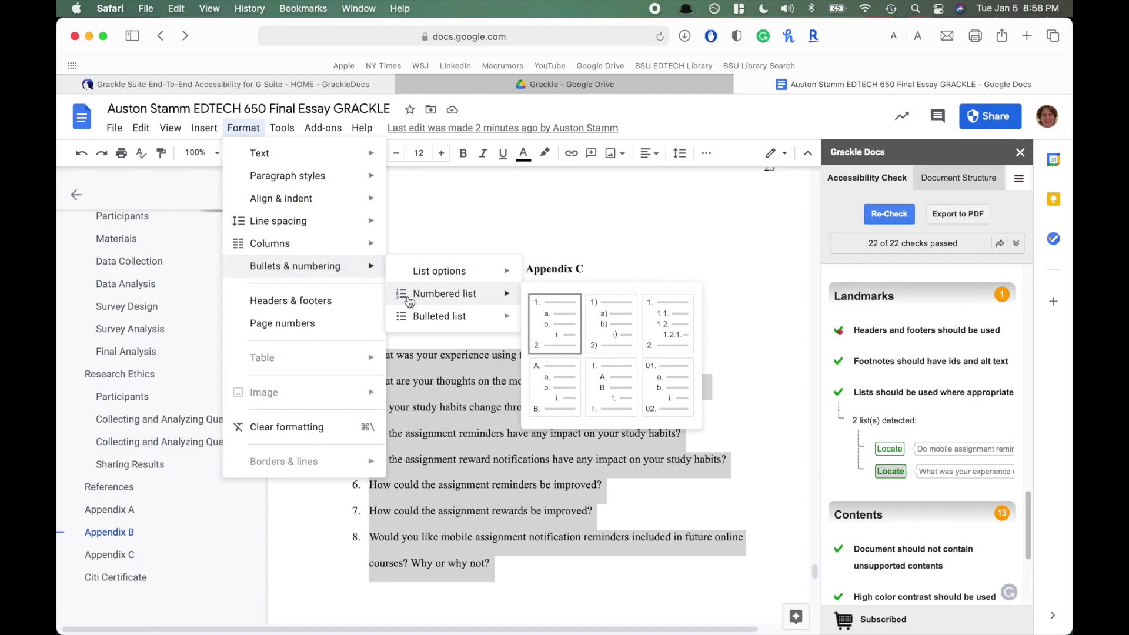
pyautogui.click(789, 396)
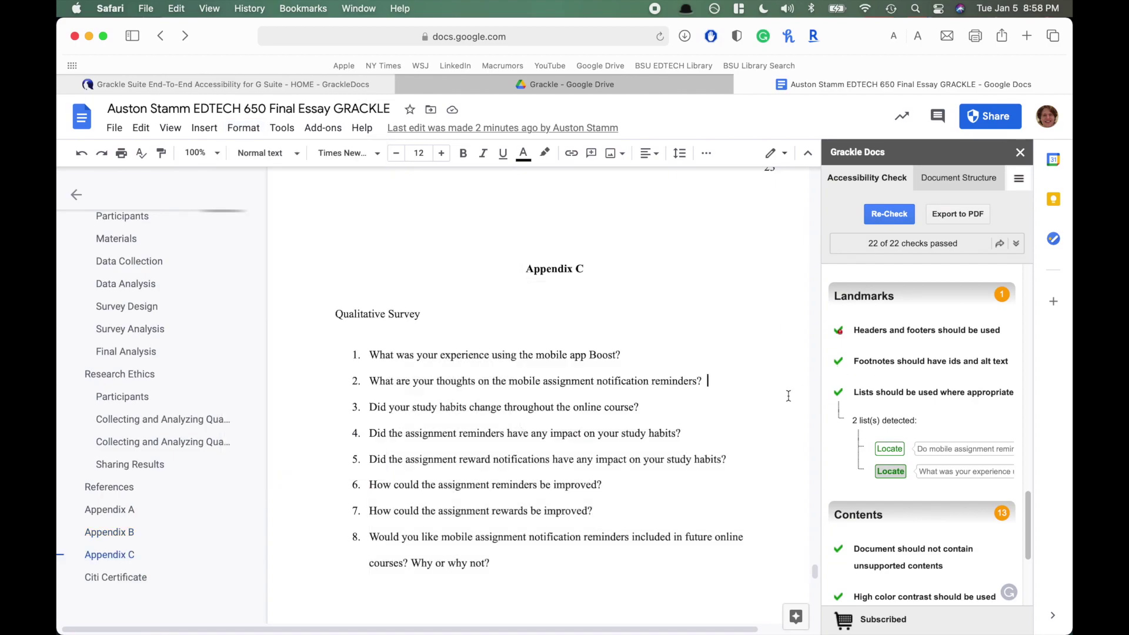
# - Review the Contents check details for unsupported contents and high color contrast
pyautogui.scroll(-5, 894, 483)
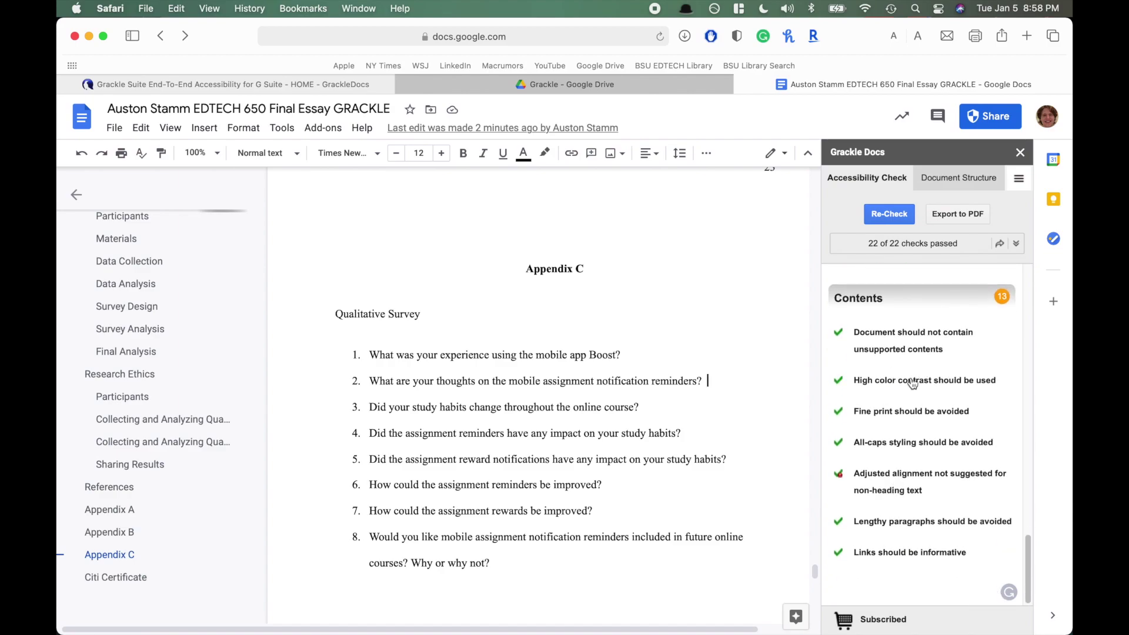
pyautogui.click(920, 356)
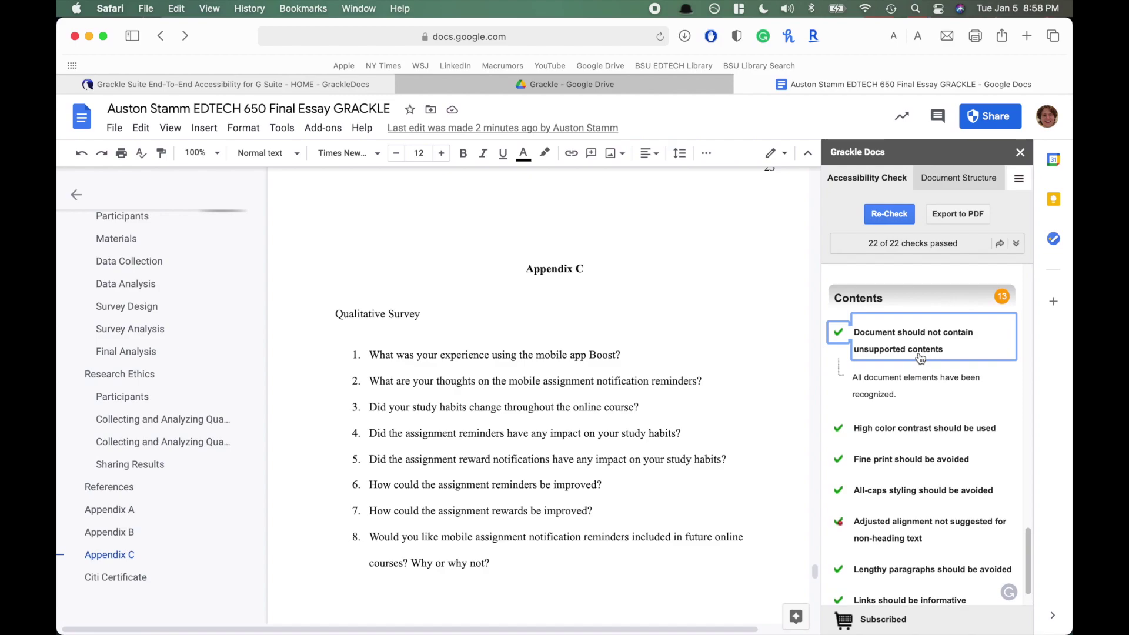
pyautogui.click(920, 357)
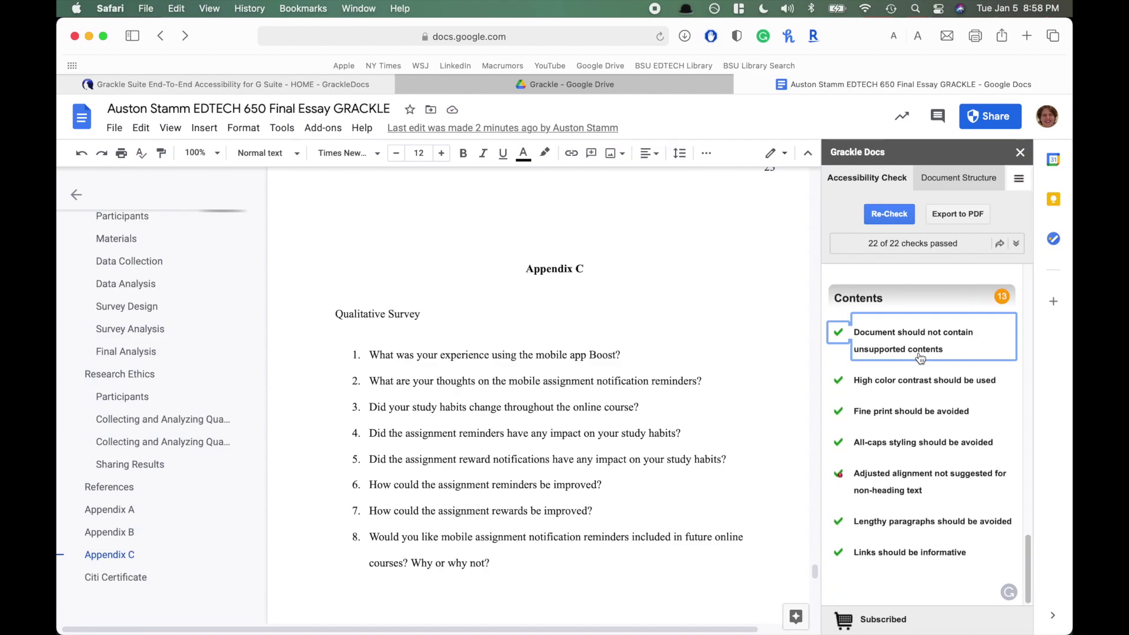
pyautogui.click(926, 390)
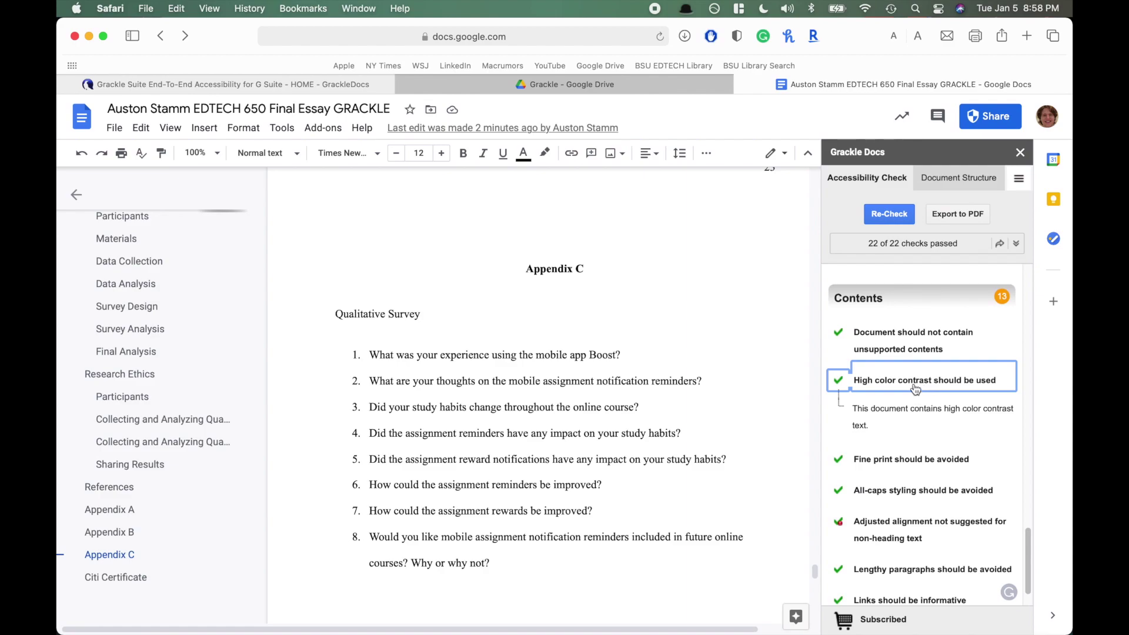
pyautogui.click(912, 389)
# - Set the text color of the essay title on the first page to black
pyautogui.scroll(5, 724, 360)
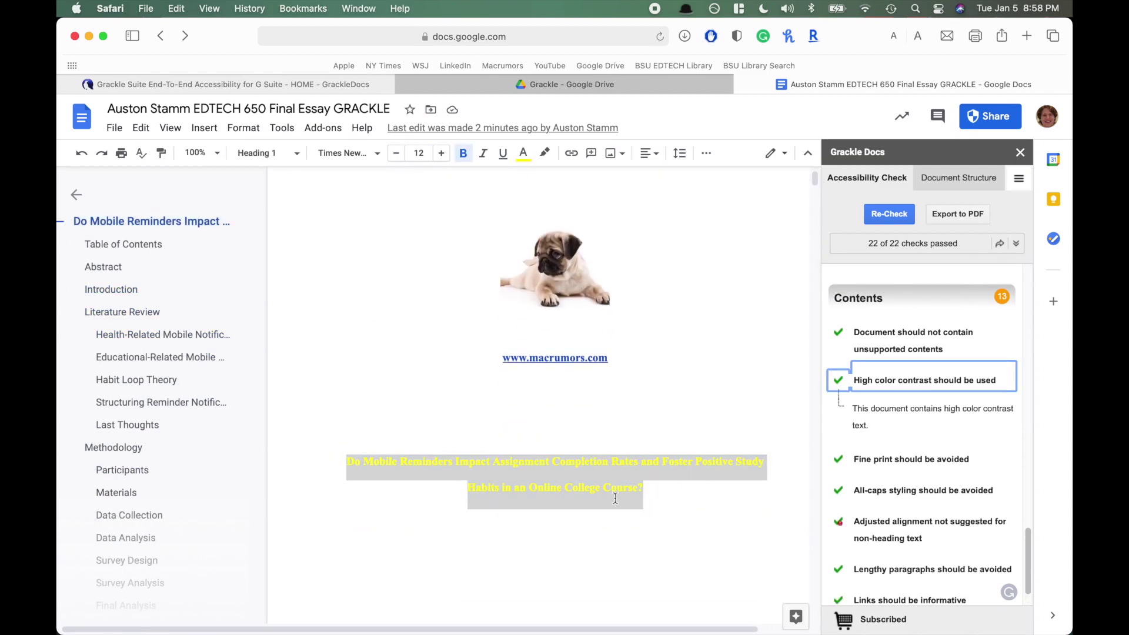
pyautogui.click(523, 152)
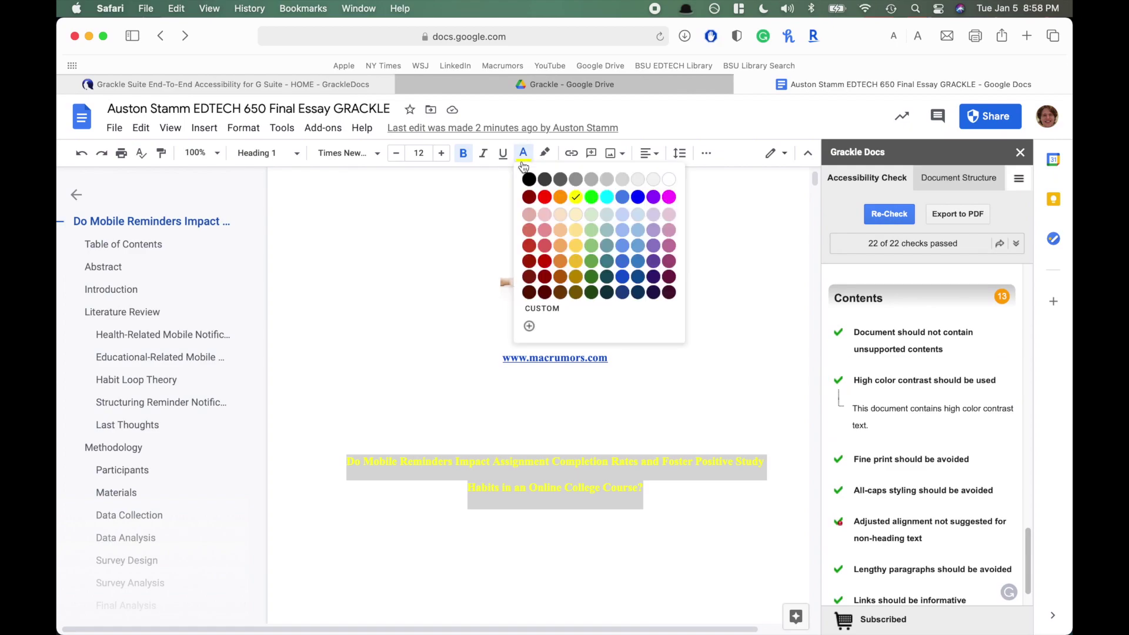
pyautogui.click(531, 183)
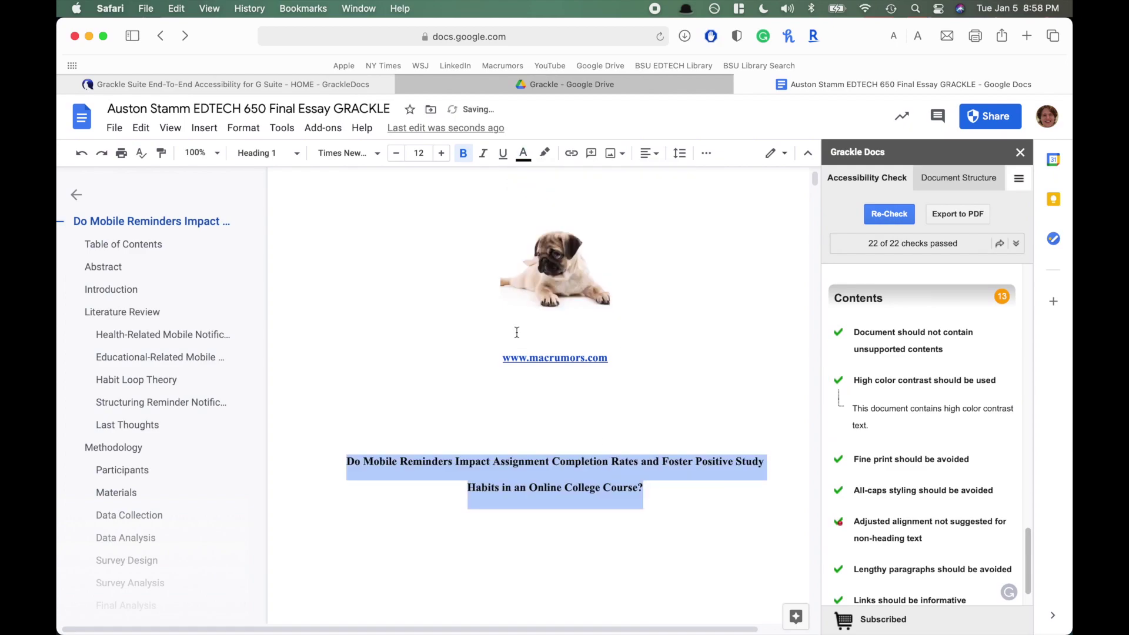
pyautogui.click(691, 497)
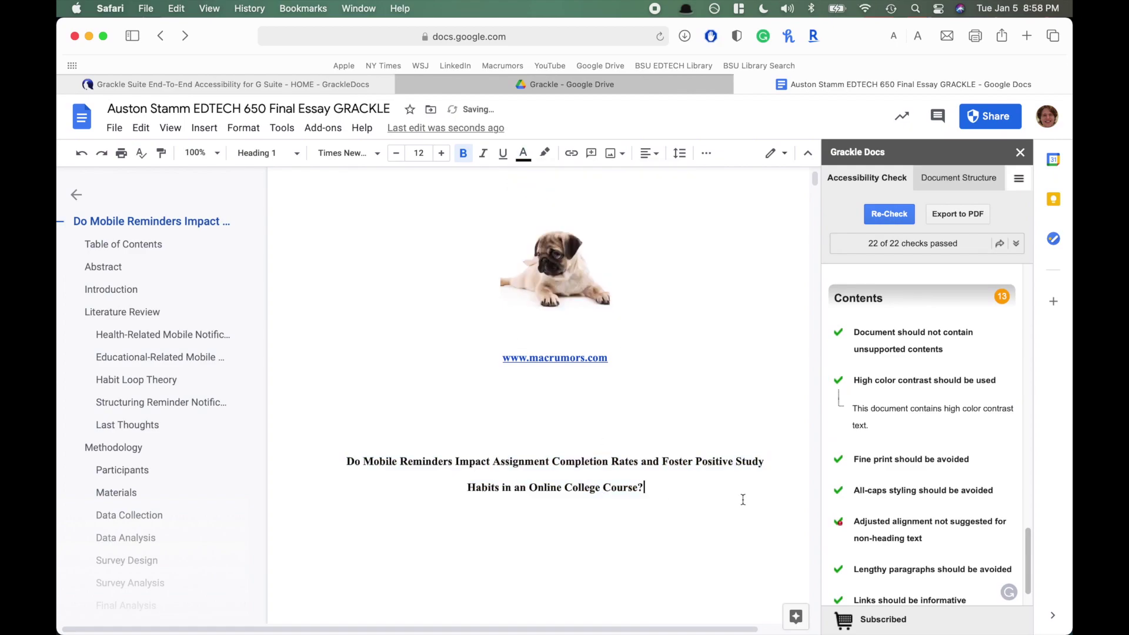
# - Review the Contents check details for adjusted alignment of non-heading text and for informative links
pyautogui.click(856, 381)
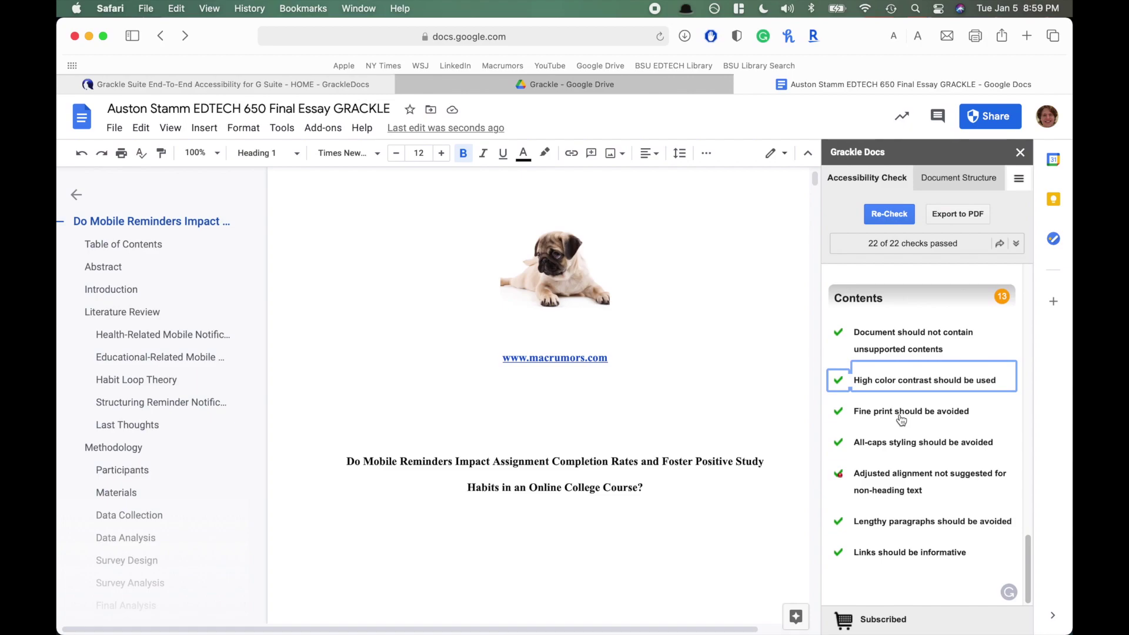
pyautogui.click(890, 487)
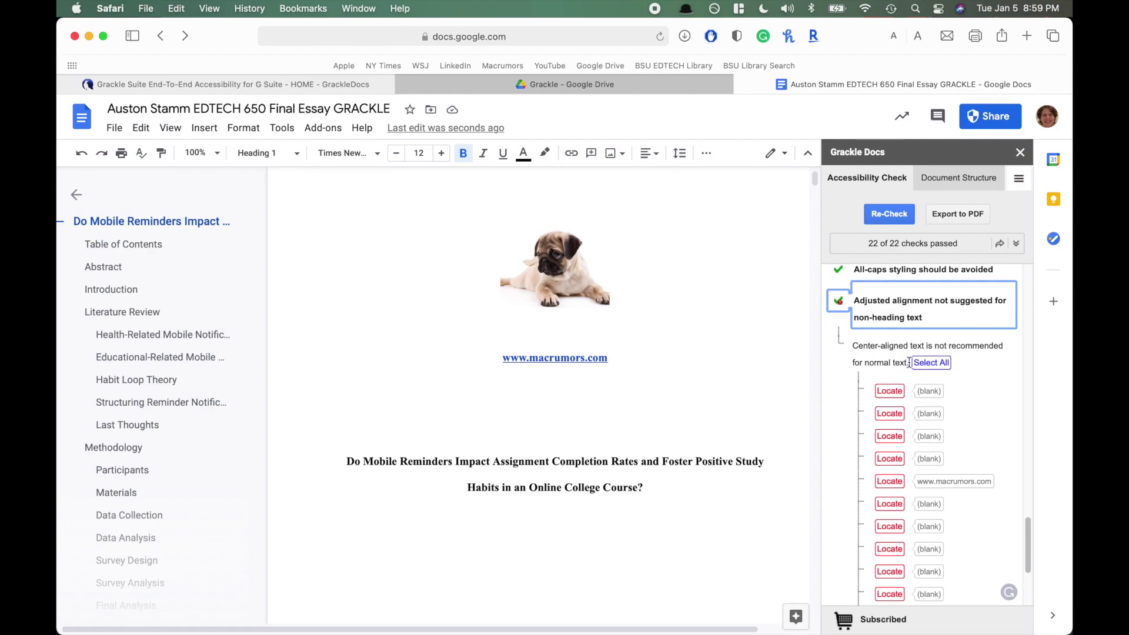
pyautogui.scroll(-1, 909, 362)
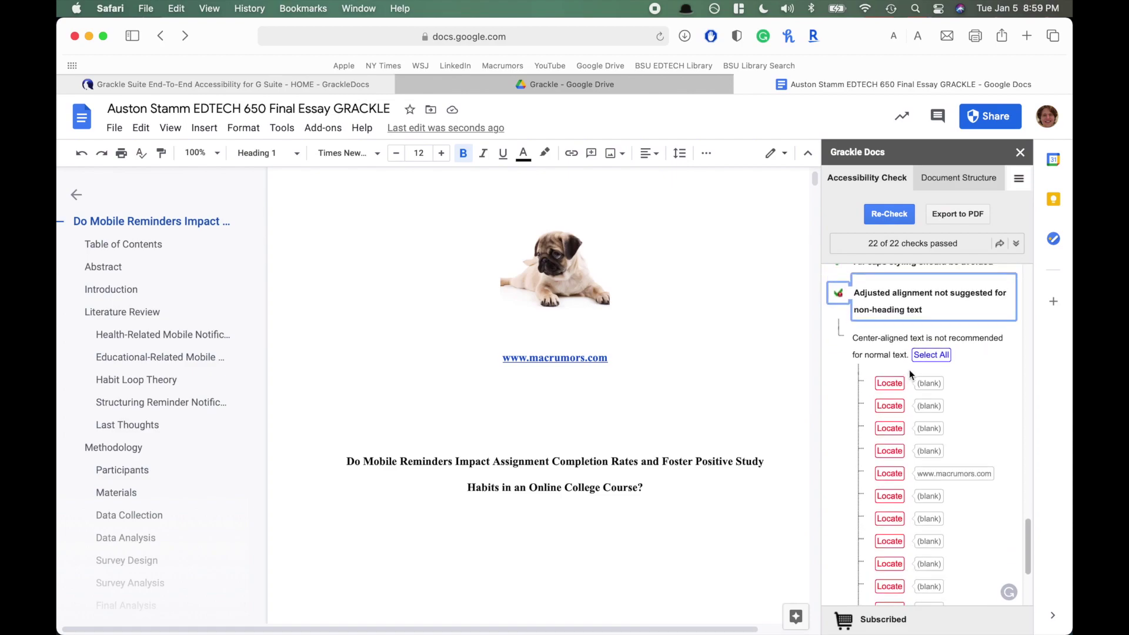
pyautogui.click(907, 317)
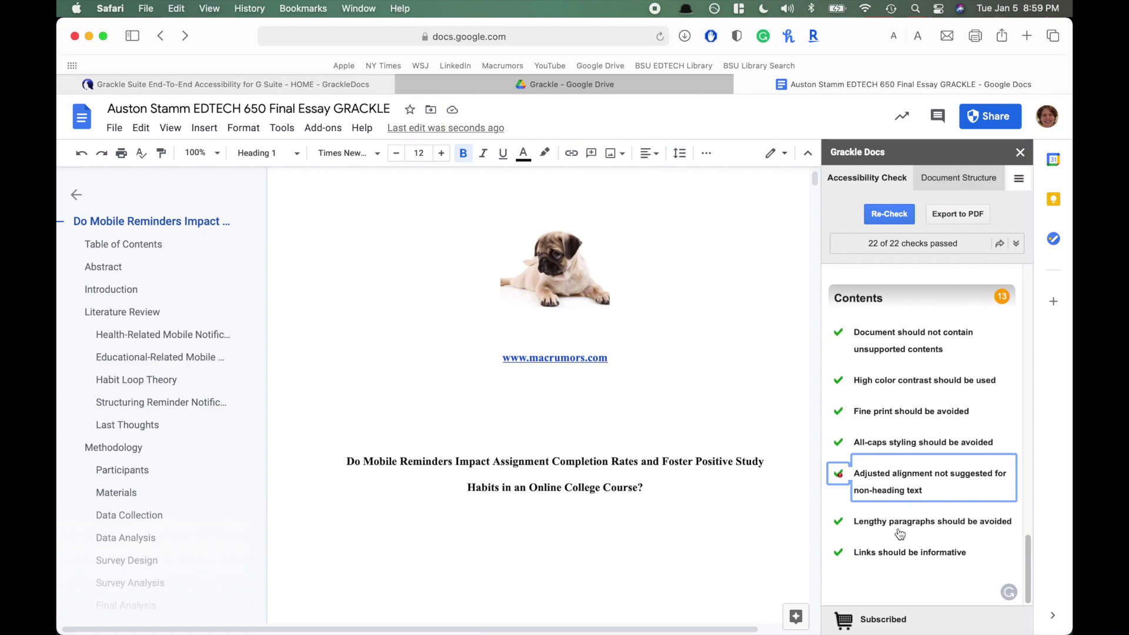
pyautogui.click(931, 558)
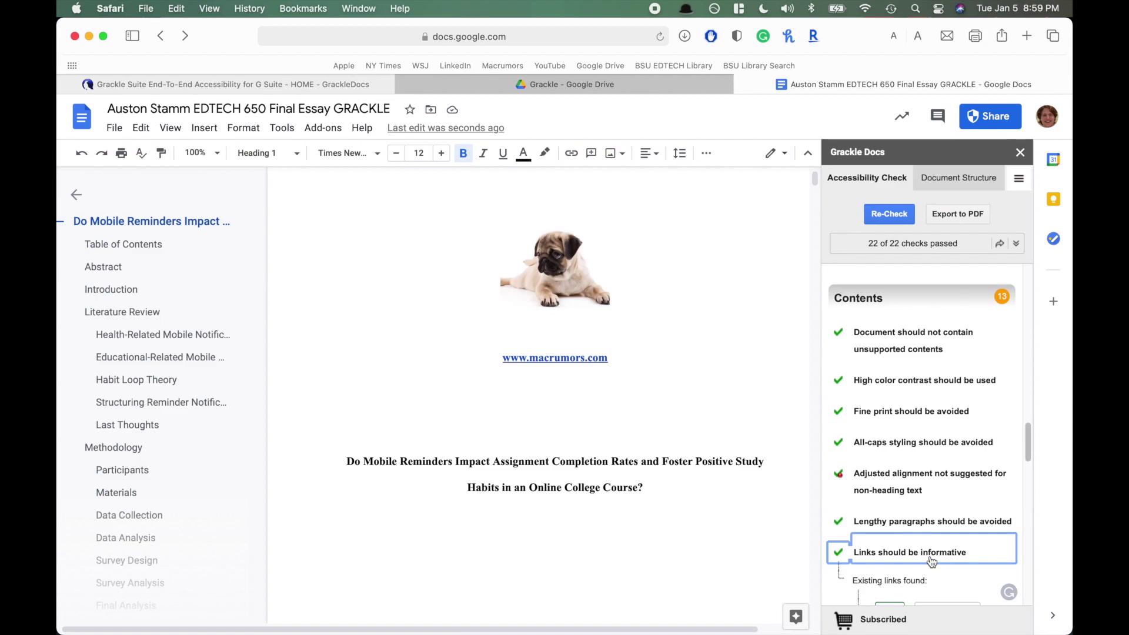
pyautogui.scroll(-3, 927, 562)
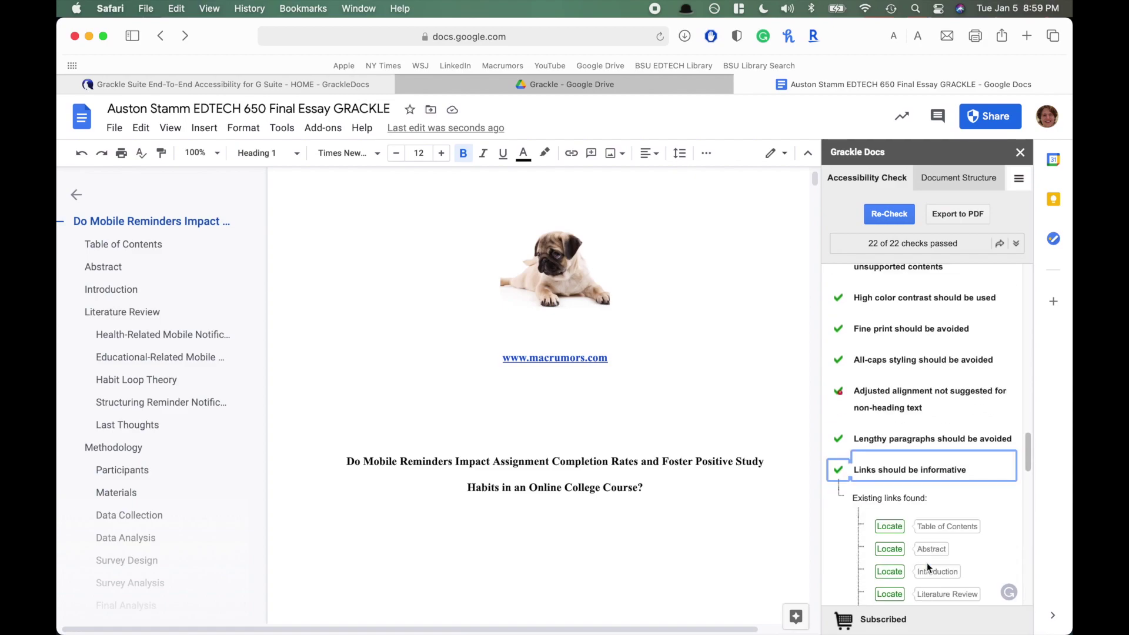
pyautogui.click(924, 471)
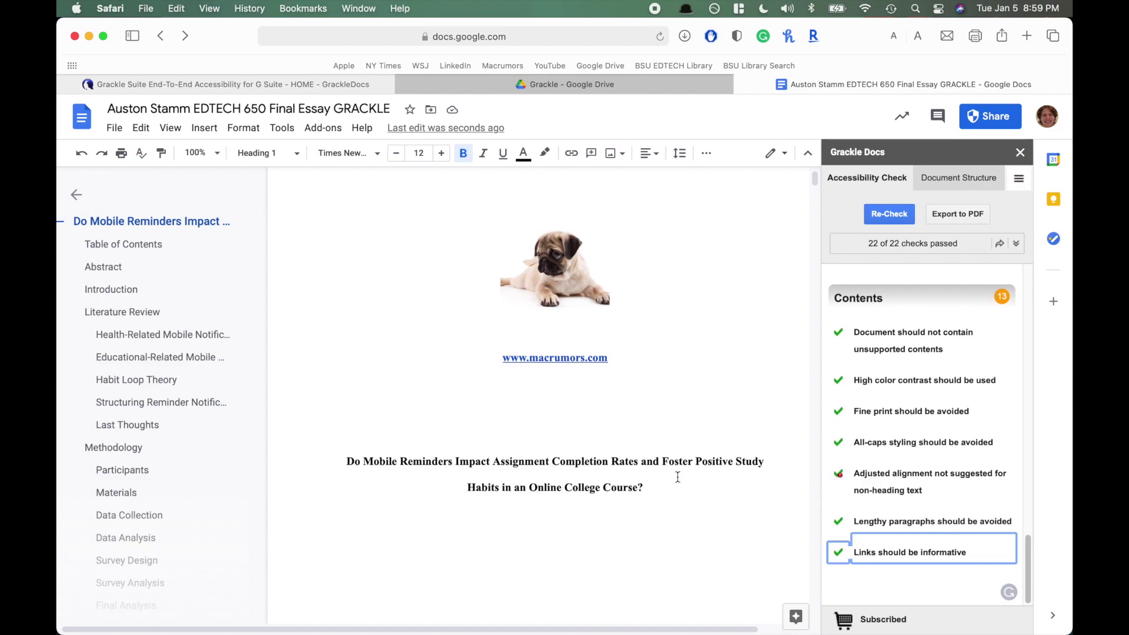
pyautogui.click(626, 365)
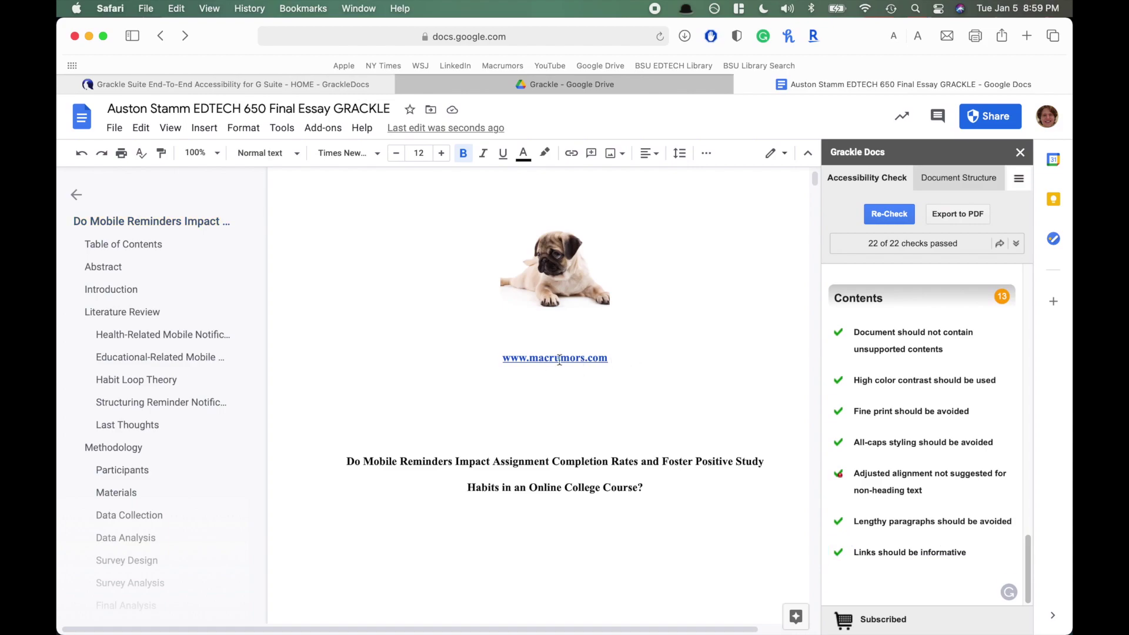
pyautogui.press('super+Left')
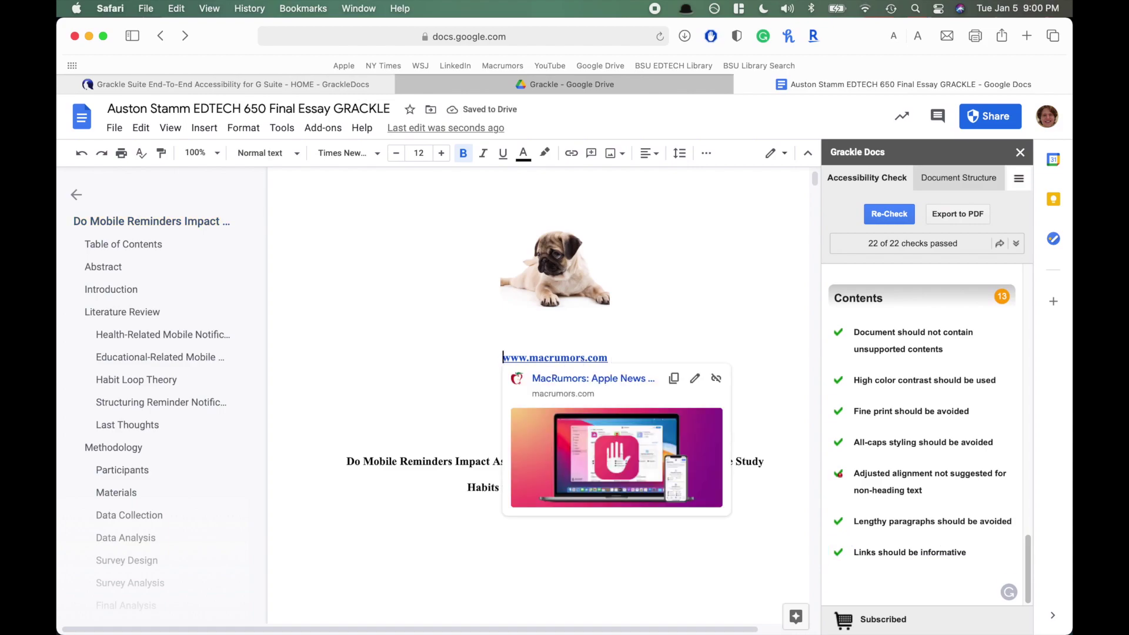
pyautogui.click(633, 356)
pyautogui.click(493, 361)
pyautogui.write('Macrumors')
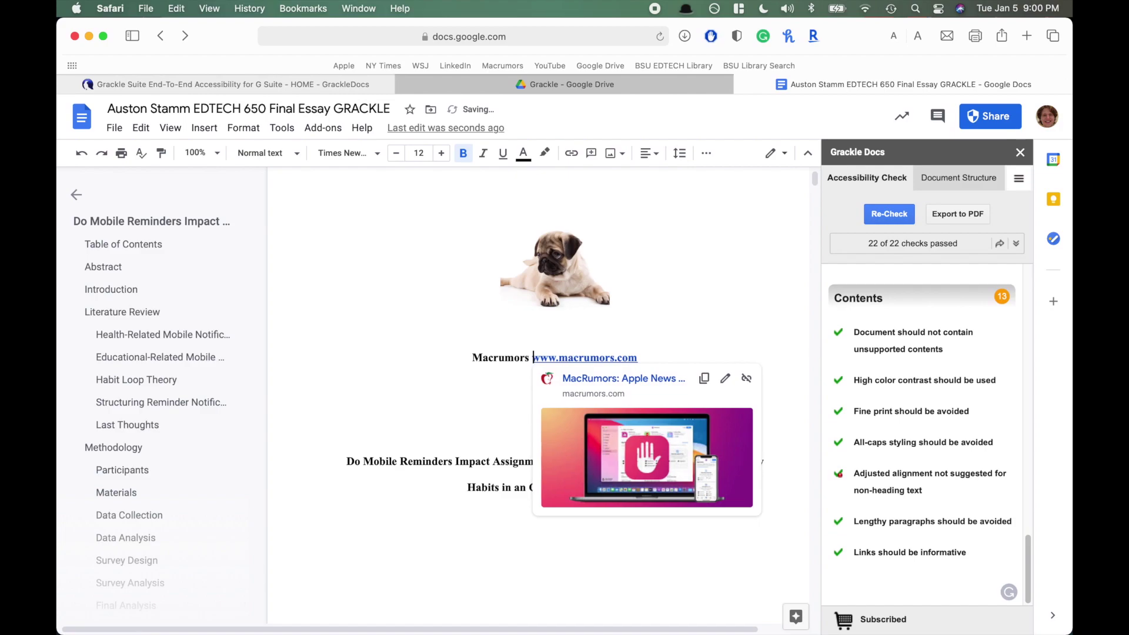
pyautogui.click(641, 360)
pyautogui.moveTo(642, 359); pyautogui.dragTo(534, 359)
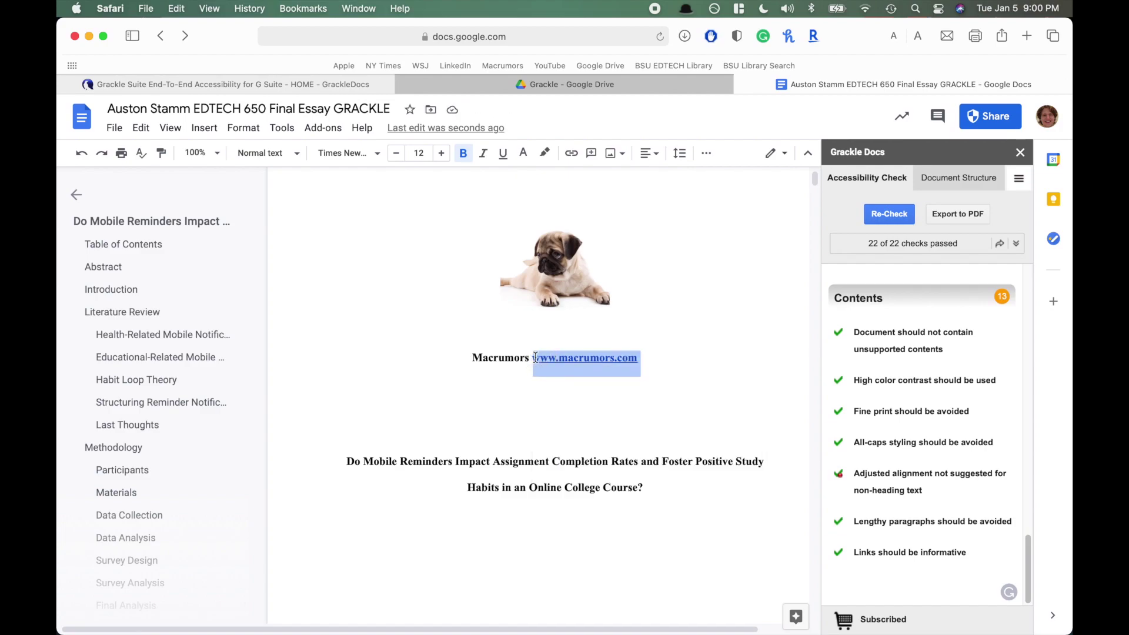
pyautogui.press('super+x')
pyautogui.doubleClick(542, 360)
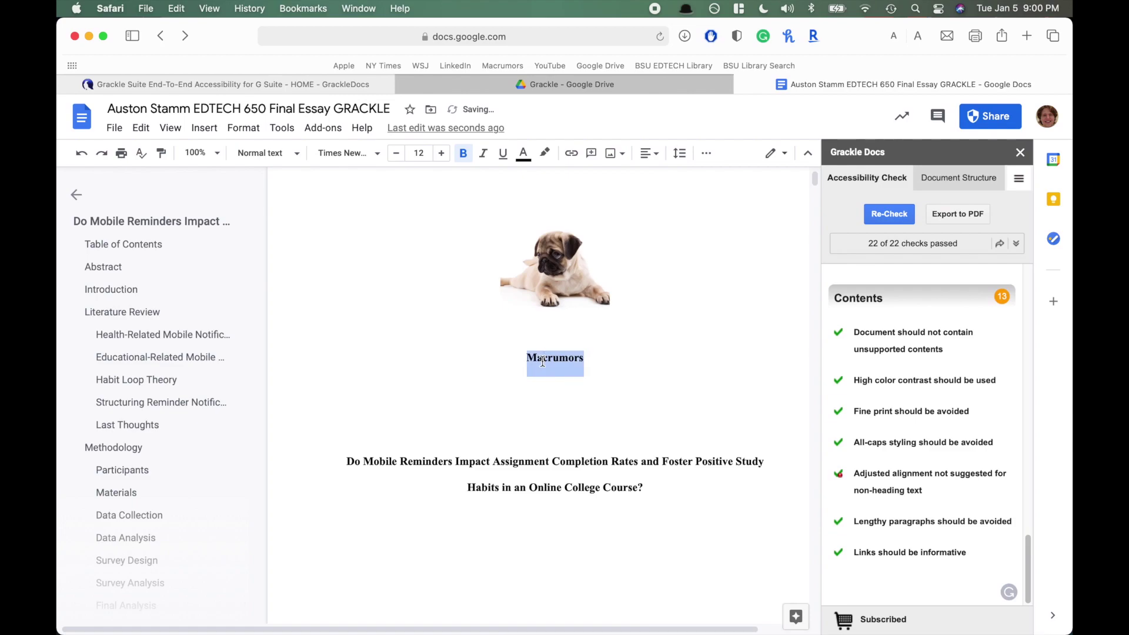
pyautogui.rightClick(542, 359)
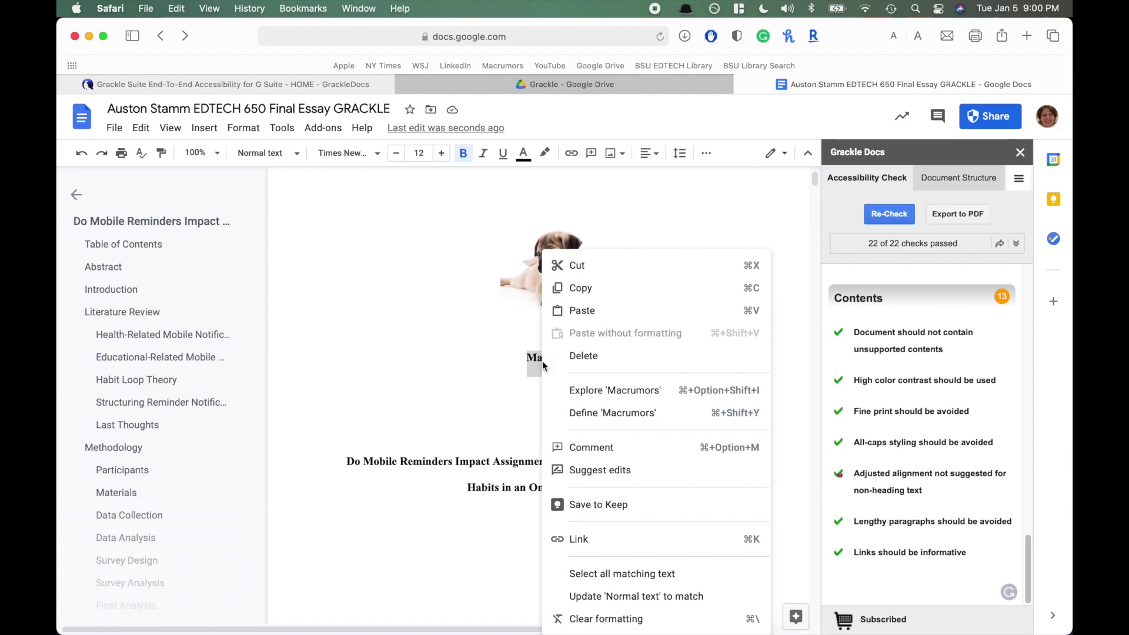
pyautogui.click(612, 537)
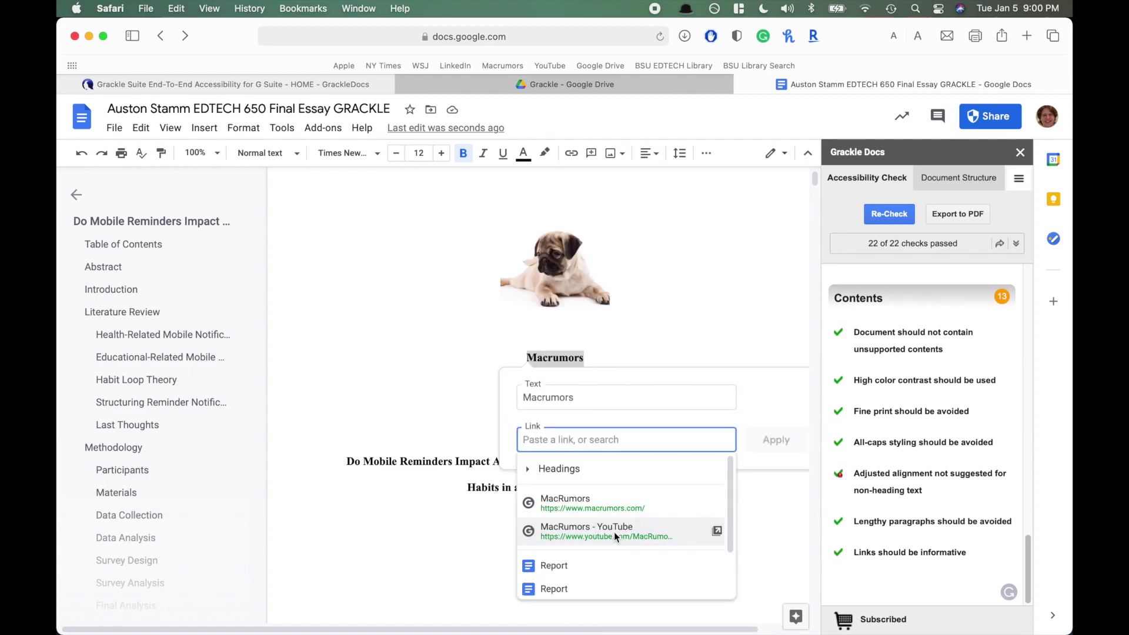
pyautogui.press('super+v')
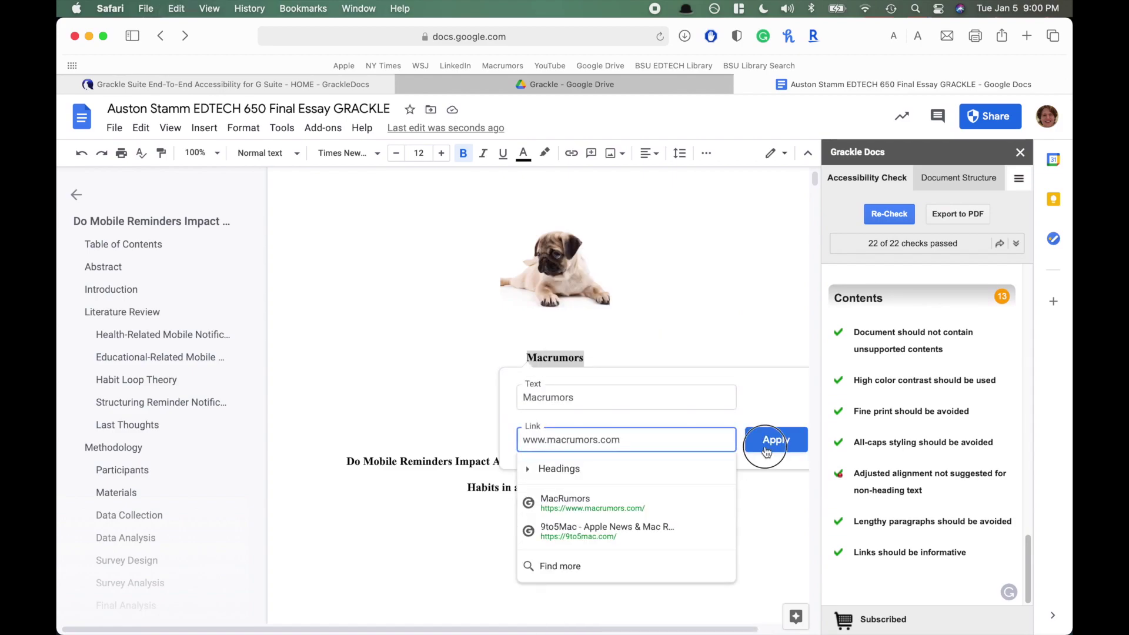
pyautogui.click(759, 450)
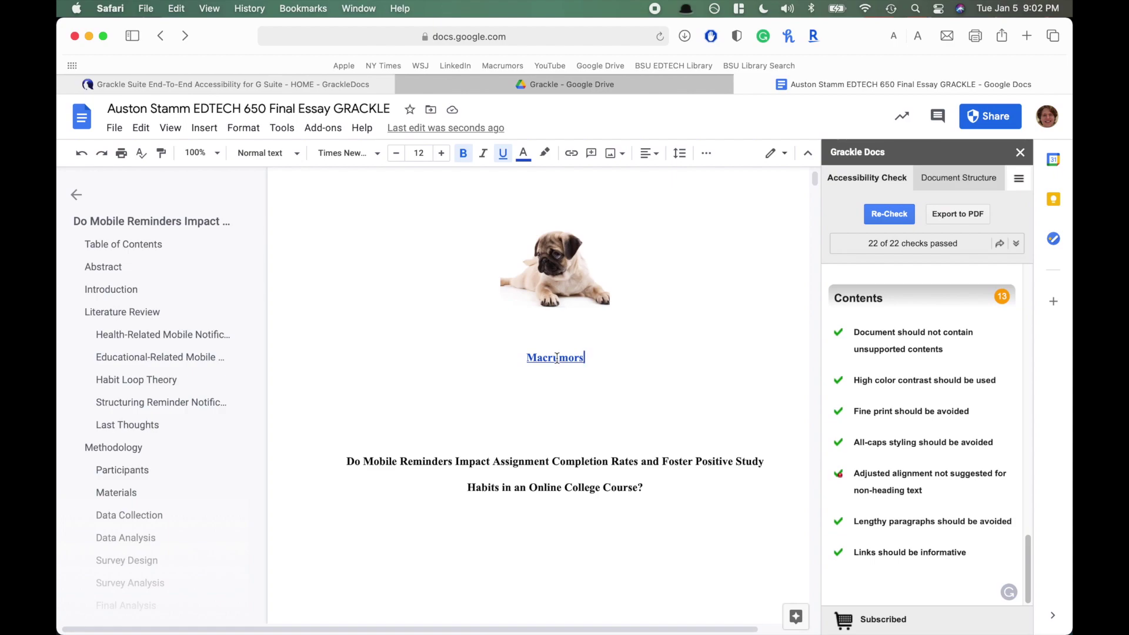
# - Return to the beginning of the accessibility results and run the Grackle check on the essay again
pyautogui.scroll(-1, 956, 530)
pyautogui.scroll(15, 956, 530)
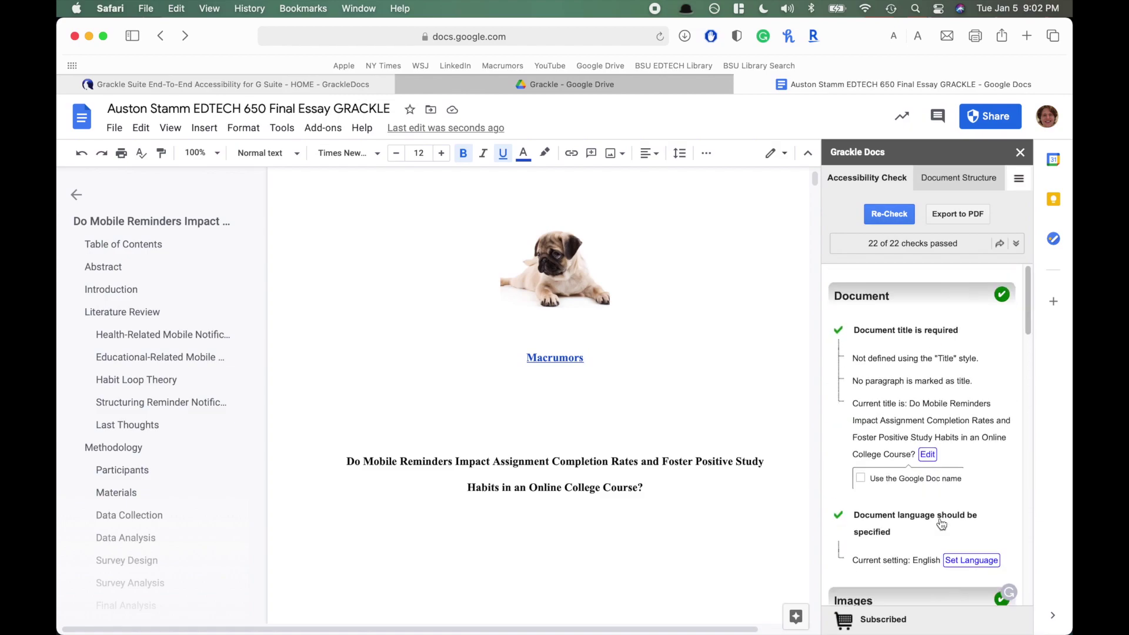
pyautogui.click(889, 214)
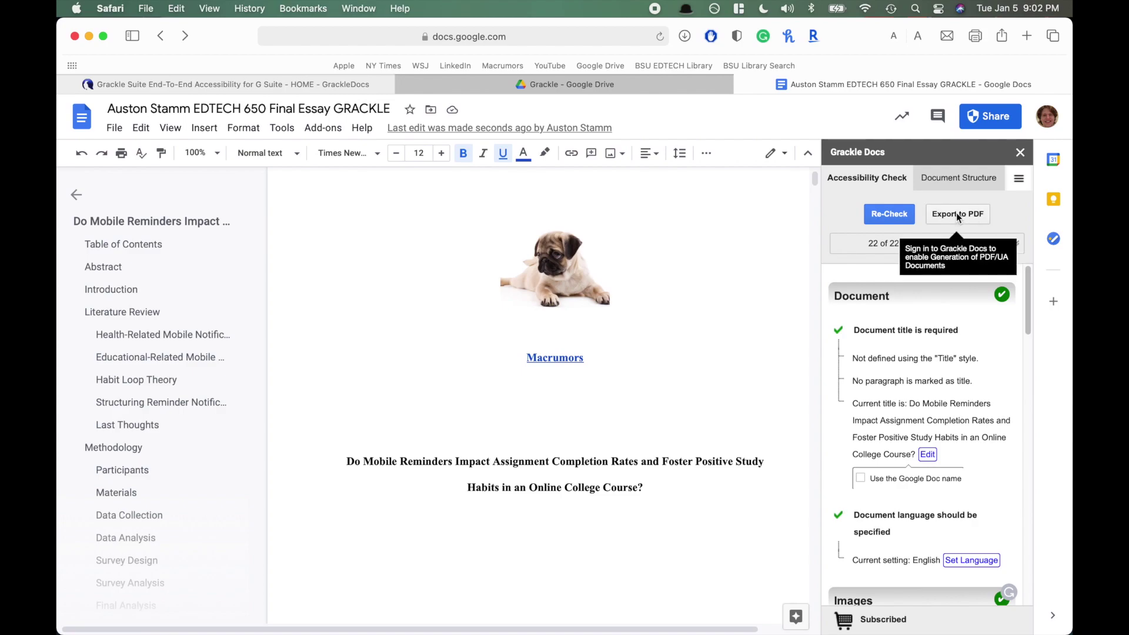
# - Look at the built-in download formats for the document, and return to the essay without downloading
pyautogui.click(114, 127)
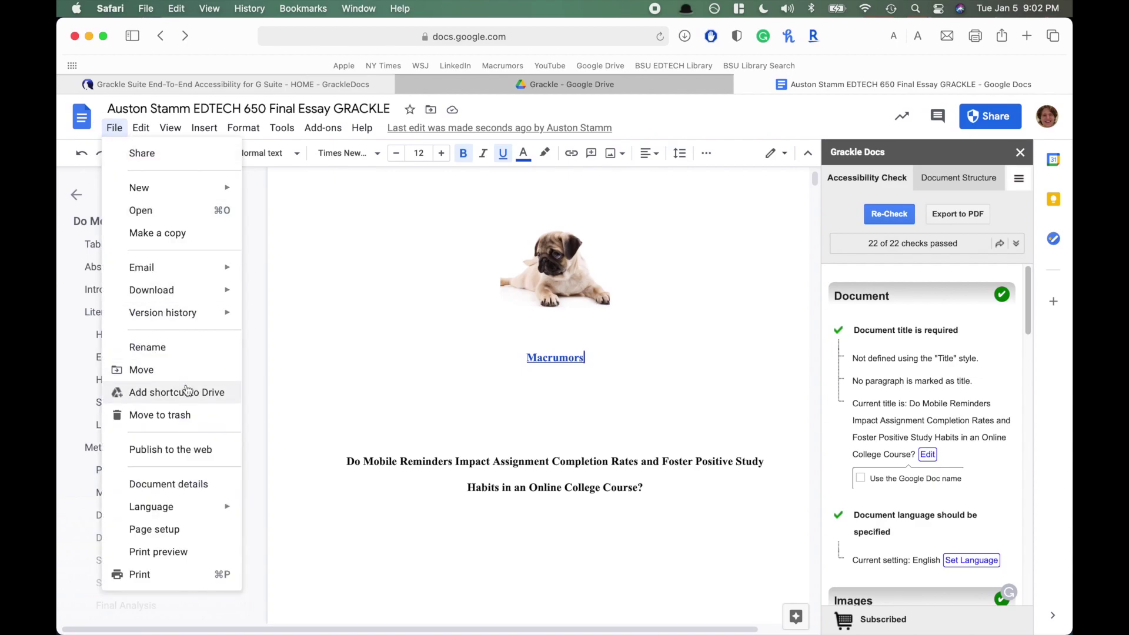
pyautogui.moveTo(188, 300)
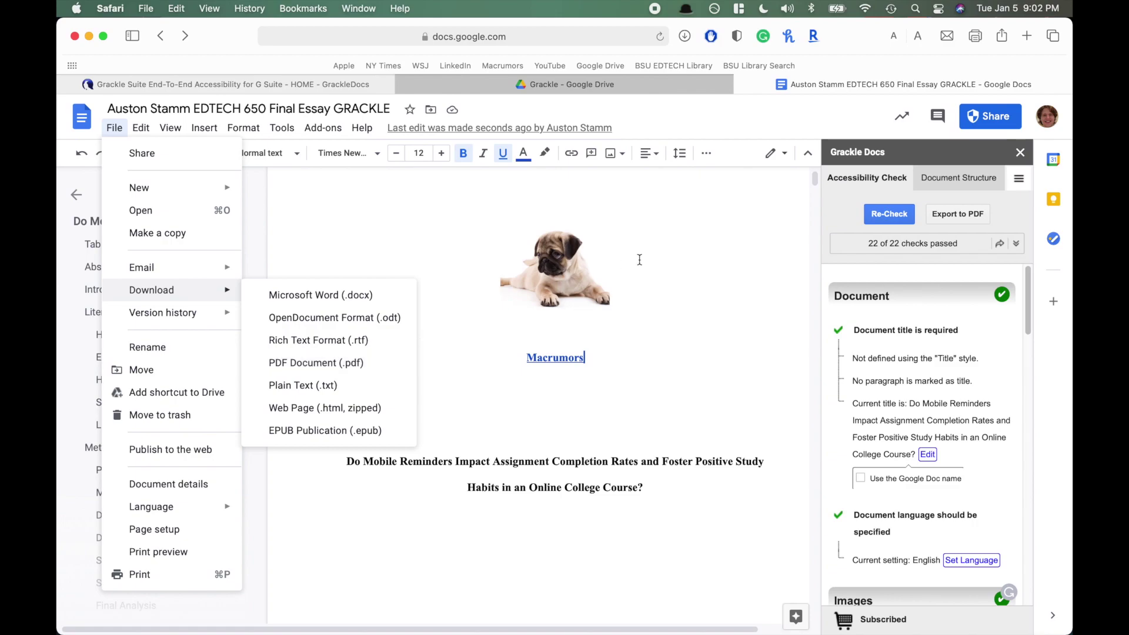
pyautogui.click(665, 259)
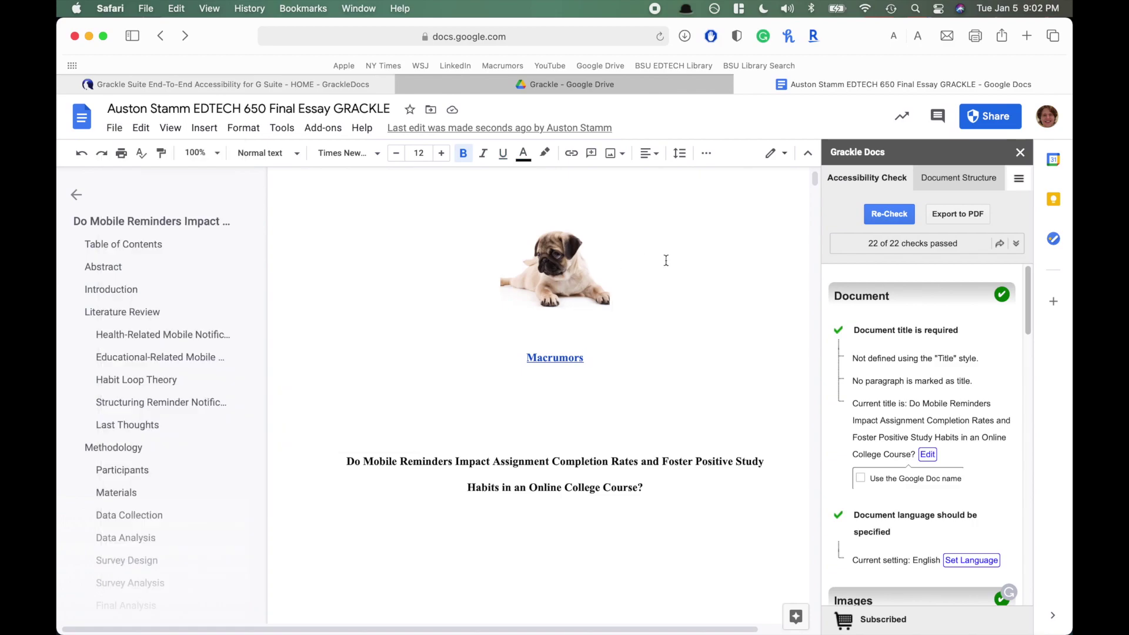
pyautogui.click(593, 339)
# - Export the essay to PDF with Grackle, showing the export options and keeping the folder same as the current document
pyautogui.click(958, 216)
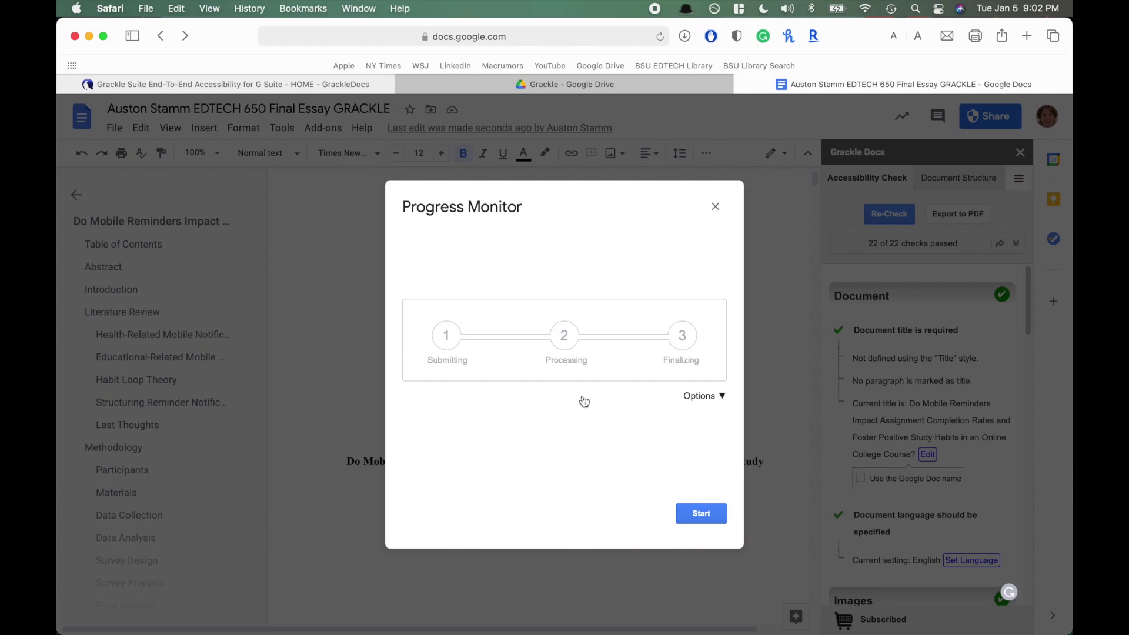
pyautogui.click(698, 396)
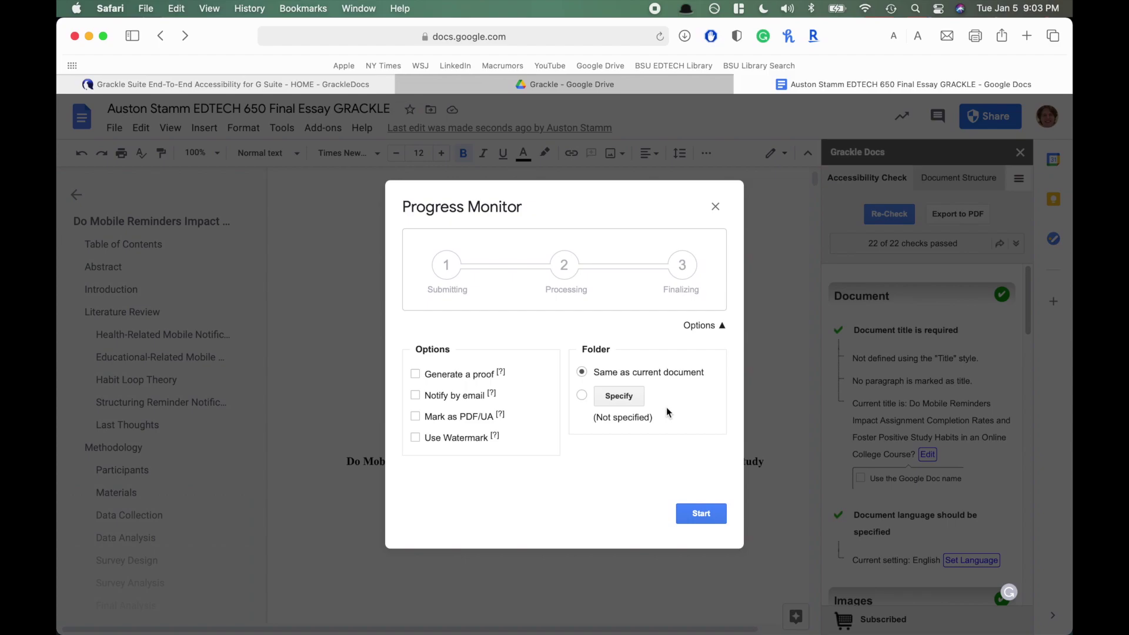
pyautogui.click(710, 517)
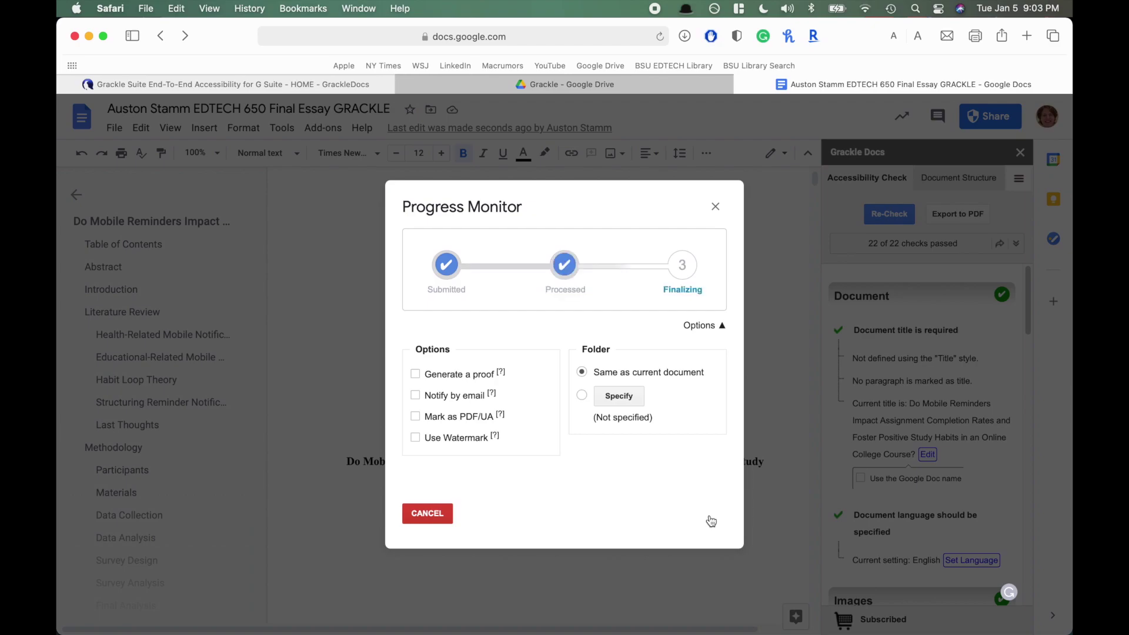
# - Open the generated essay PDF in Google Drive and download it
pyautogui.click(643, 513)
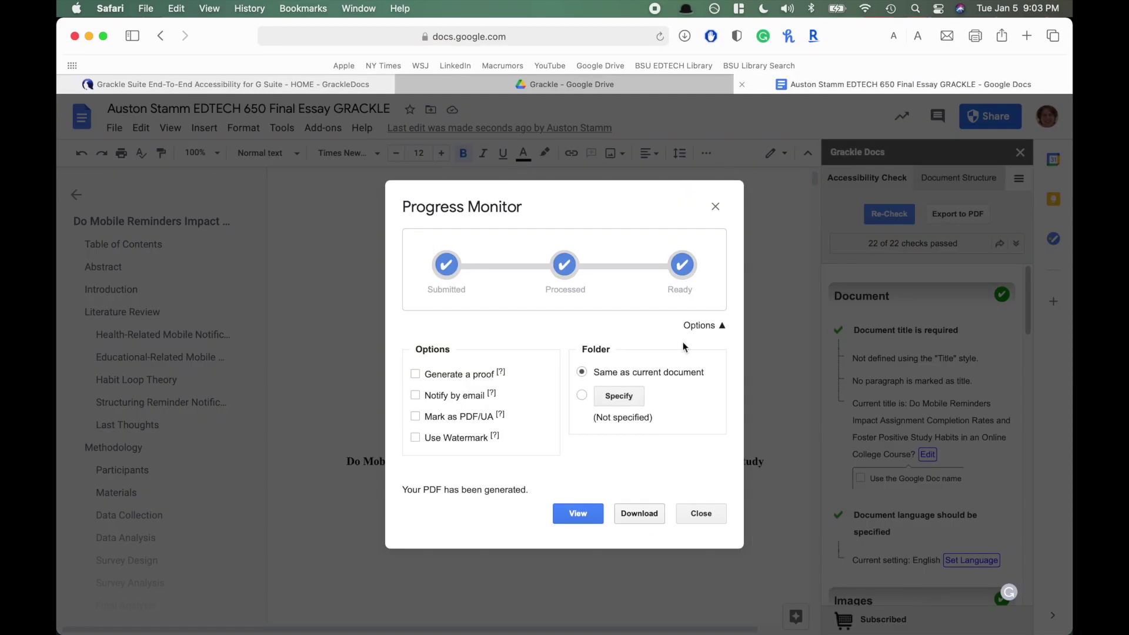
pyautogui.click(643, 513)
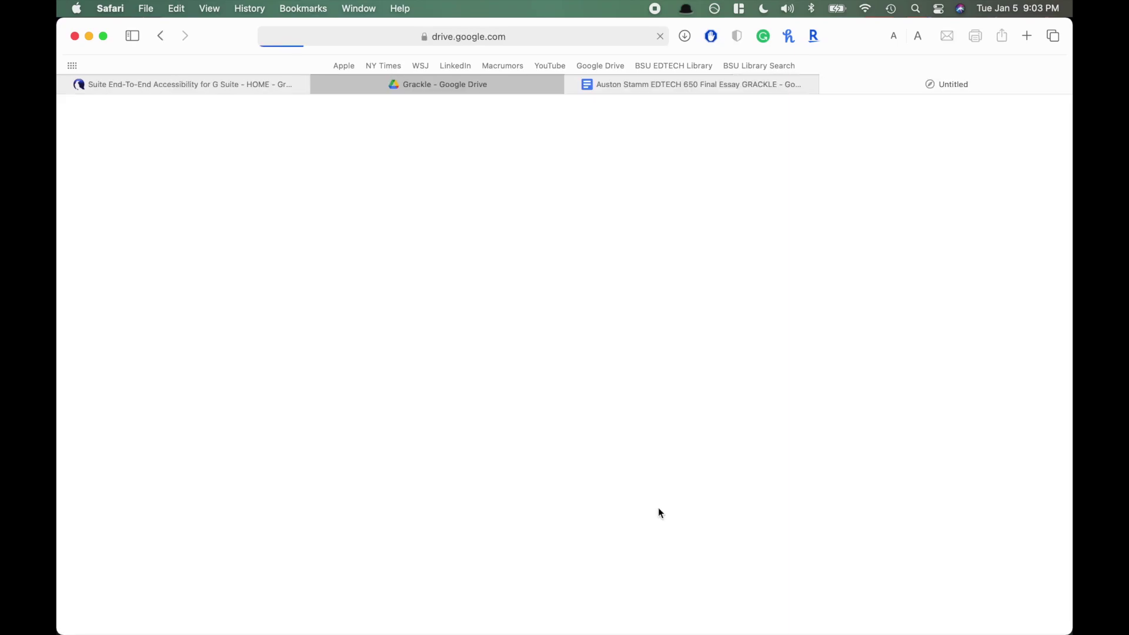
pyautogui.click(827, 85)
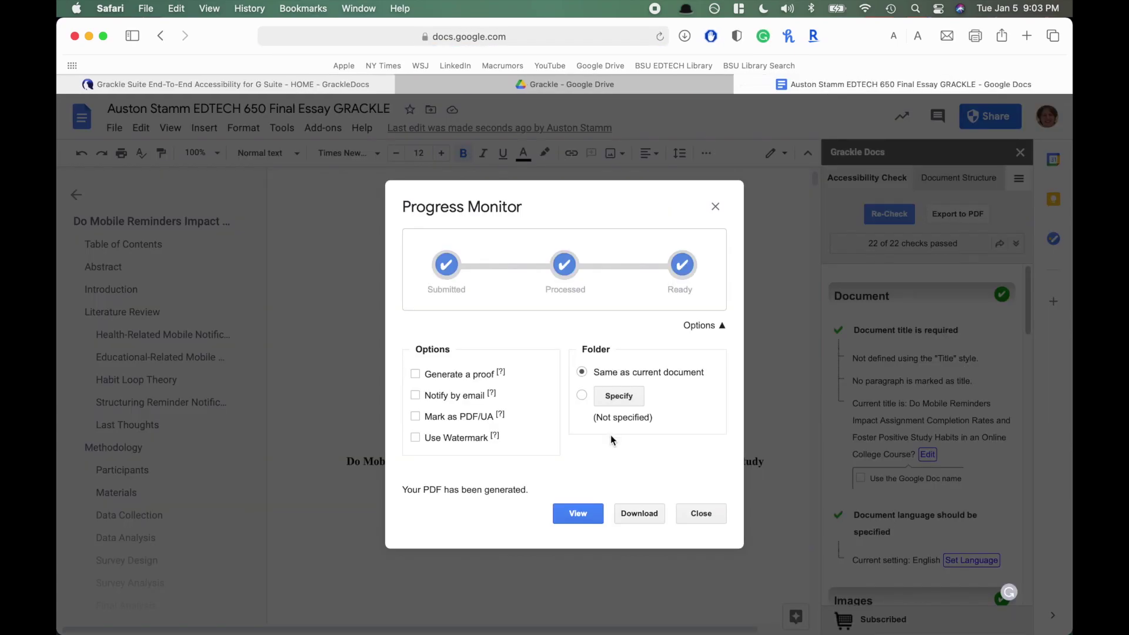
pyautogui.click(578, 514)
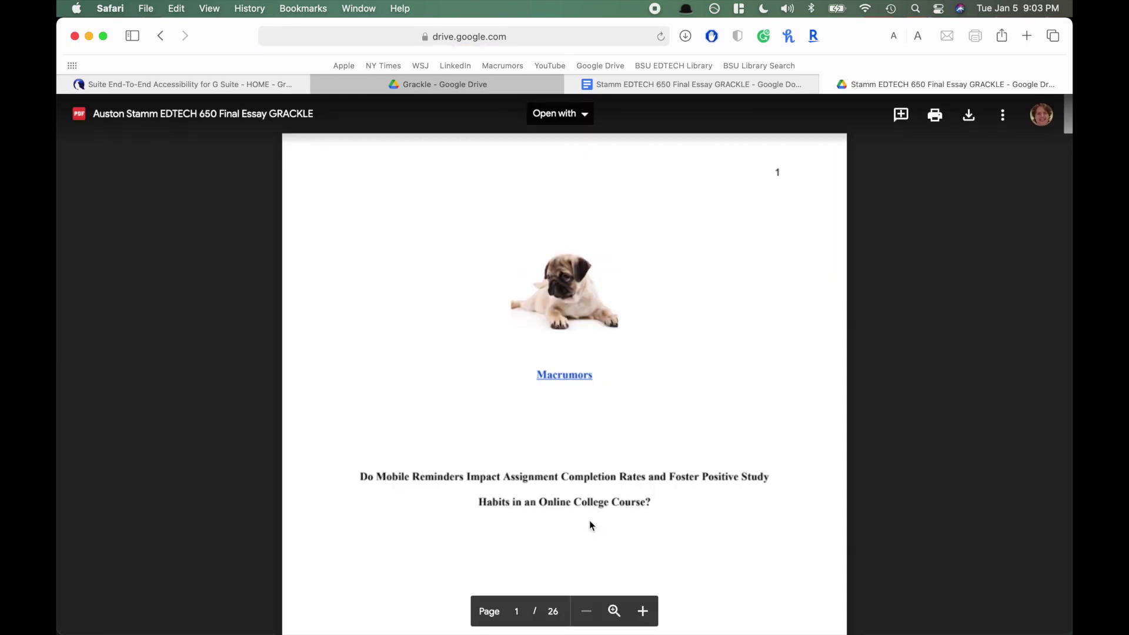
pyautogui.click(968, 115)
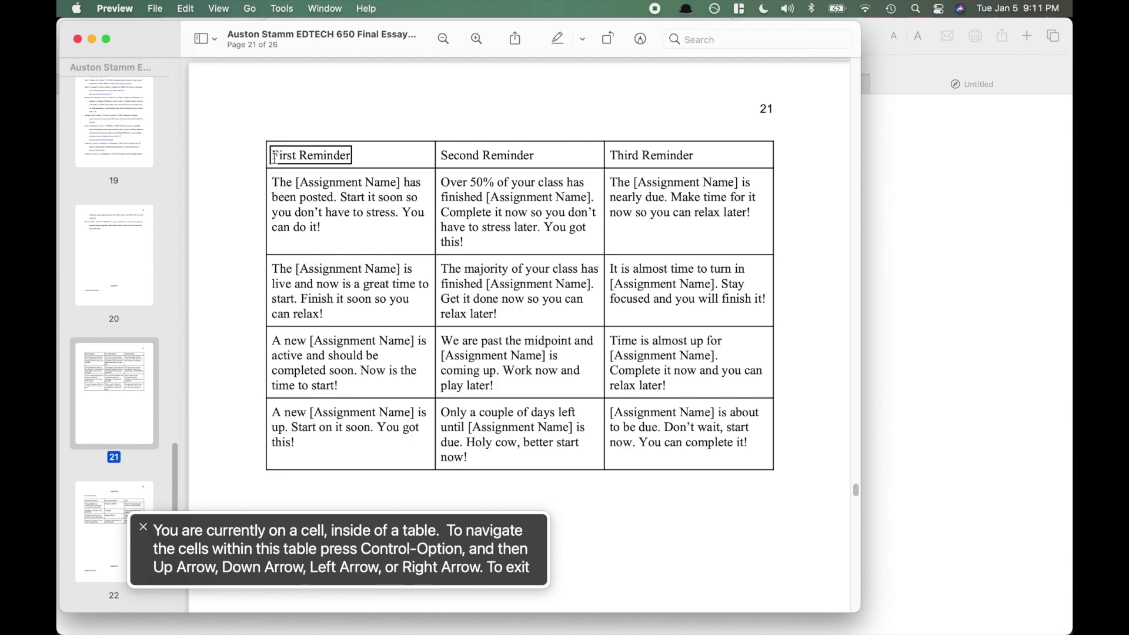
# - In Preview, use VoiceOver to read across the header cells of the page 21 reminder table and return to First Reminder
pyautogui.hotkey('ctrl', 'alt', 'Right')
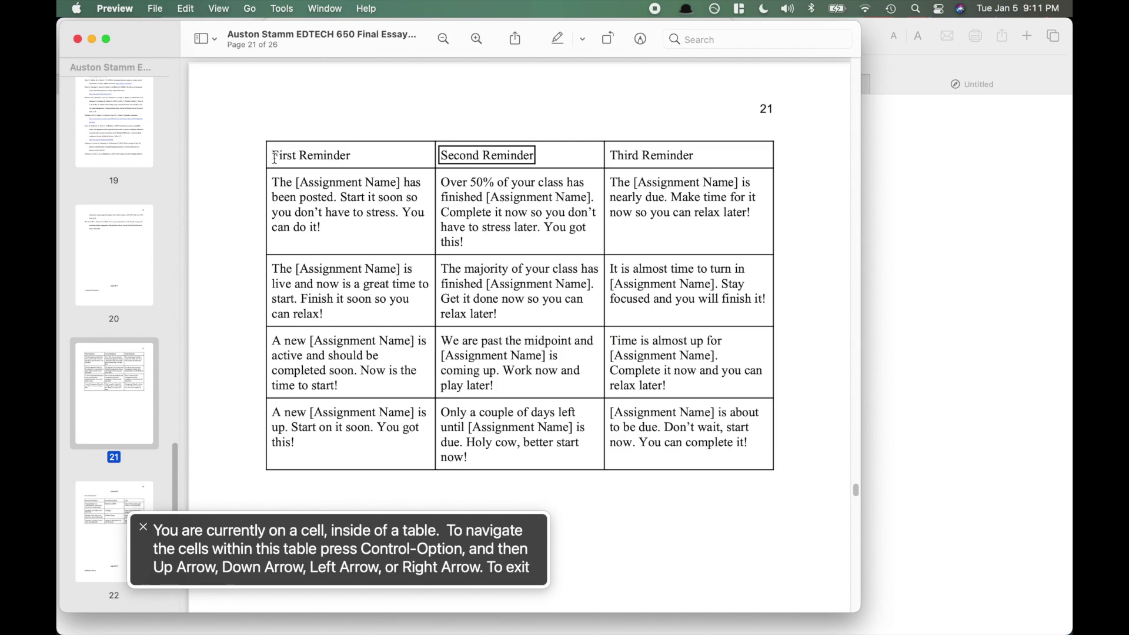
pyautogui.hotkey('ctrl', 'alt', 'Right')
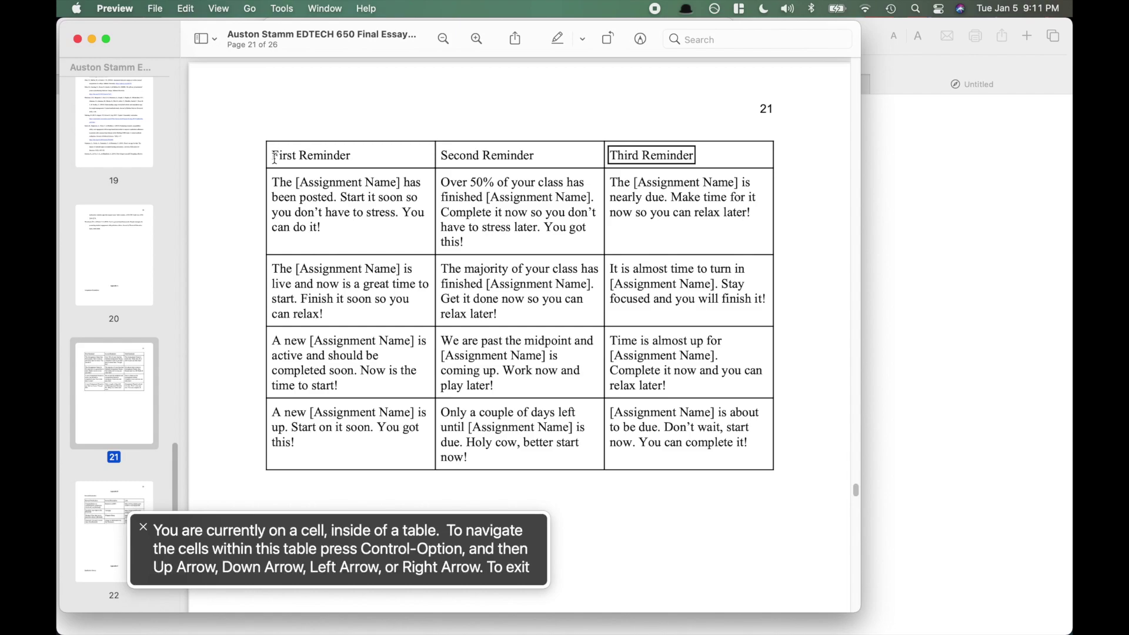
pyautogui.hotkey('ctrl', 'alt', 'Left')
pyautogui.hotkey('ctrl', 'alt', 'Left')
# - Read the First Reminder column with VoiceOver, from the header down to its third row
pyautogui.hotkey('ctrl', 'alt', 'Down')
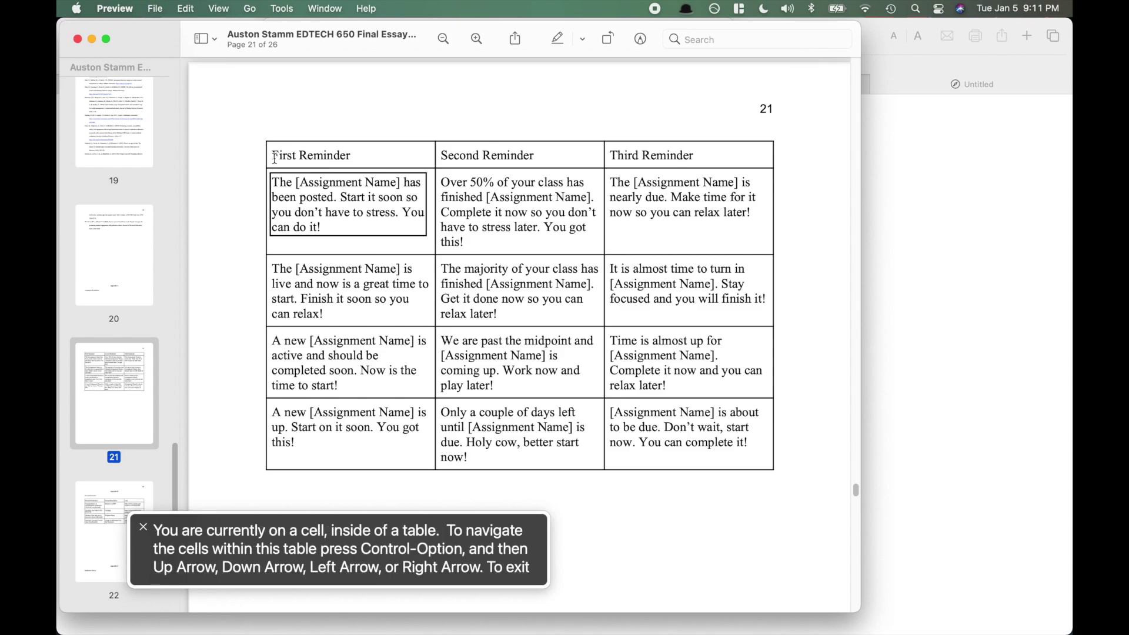
pyautogui.hotkey('ctrl', 'alt', 'Up')
pyautogui.hotkey('ctrl', 'alt', 'Left')
pyautogui.hotkey('ctrl', 'alt', 'Left')
pyautogui.hotkey('ctrl', 'alt', 'Right')
pyautogui.hotkey('ctrl', 'alt', 'Left')
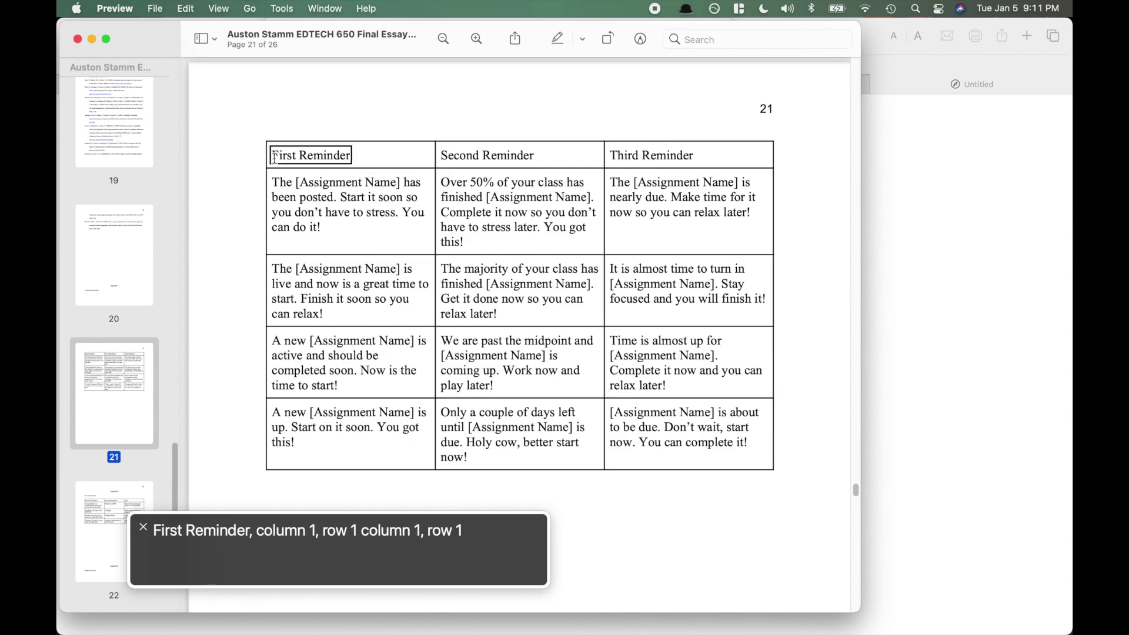
pyautogui.hotkey('ctrl', 'alt', 'Down')
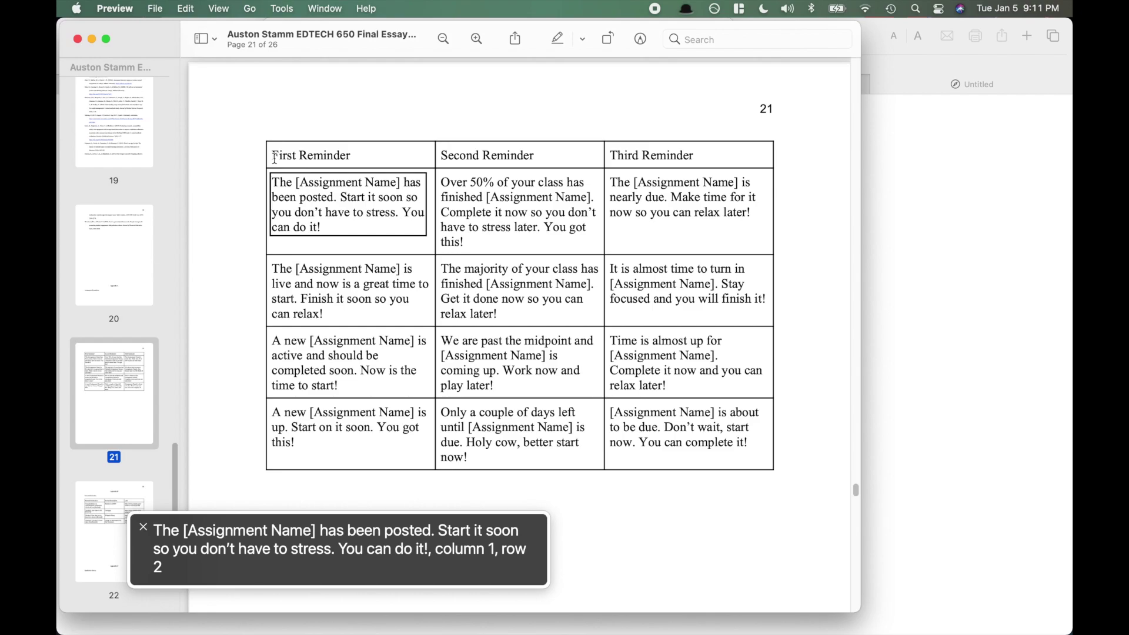
pyautogui.hotkey('ctrl', 'alt', 'Down')
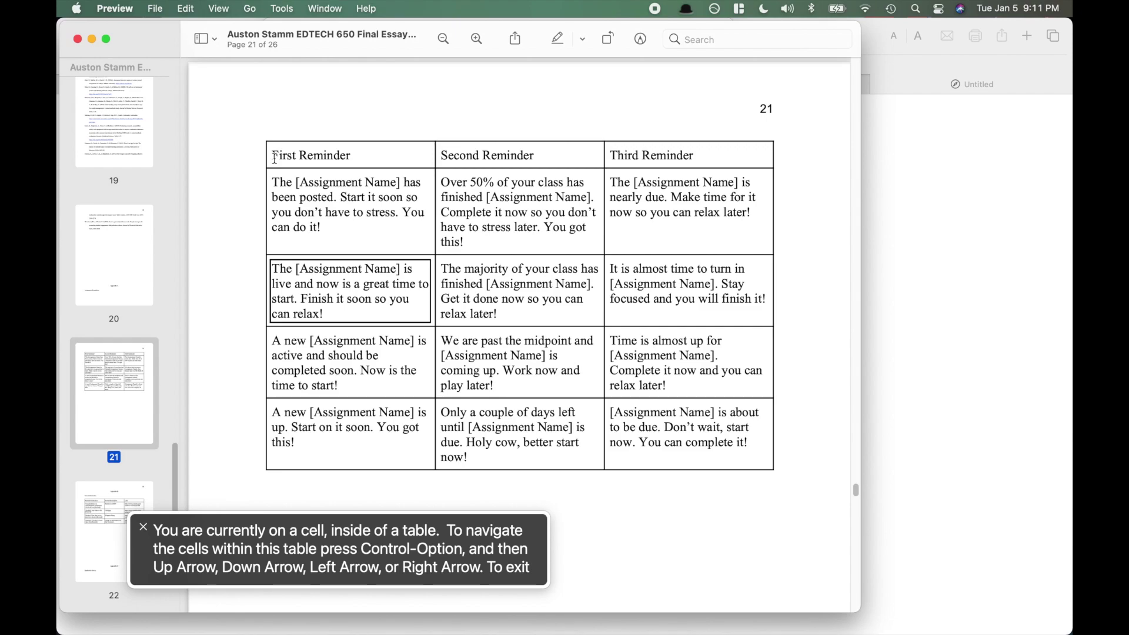
# - Go back to the table's header row and read the Second Reminder header and the cell below it with VoiceOver
pyautogui.hotkey('ctrl', 'alt', 'Up')
pyautogui.hotkey('ctrl', 'alt', 'Up')
pyautogui.hotkey('ctrl', 'alt', 'Right')
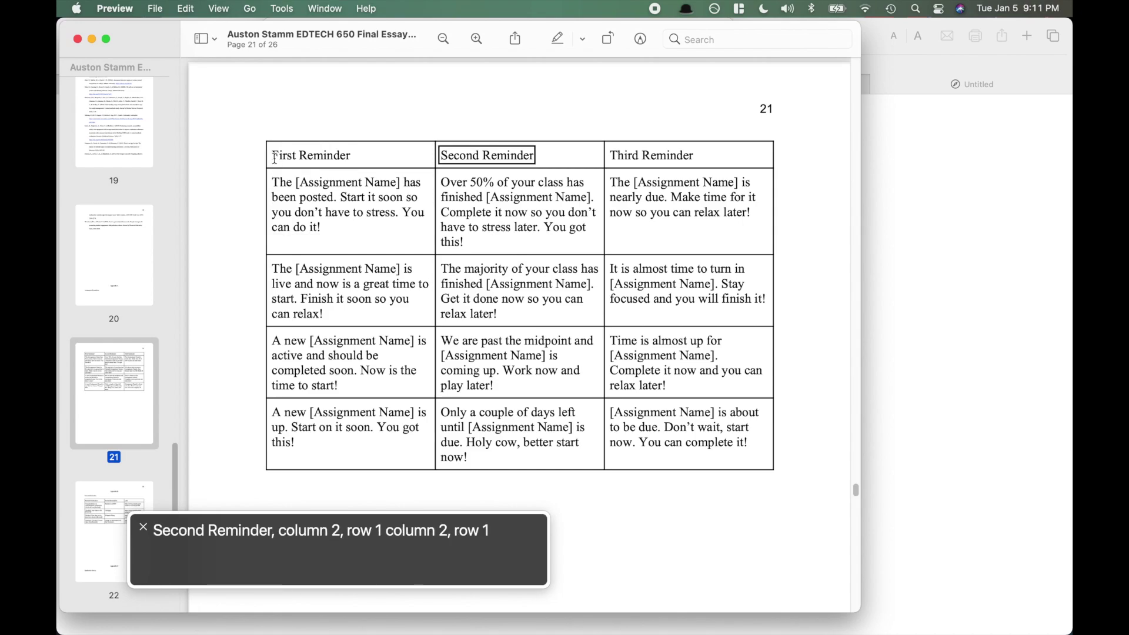
pyautogui.hotkey('ctrl', 'alt', 'Down')
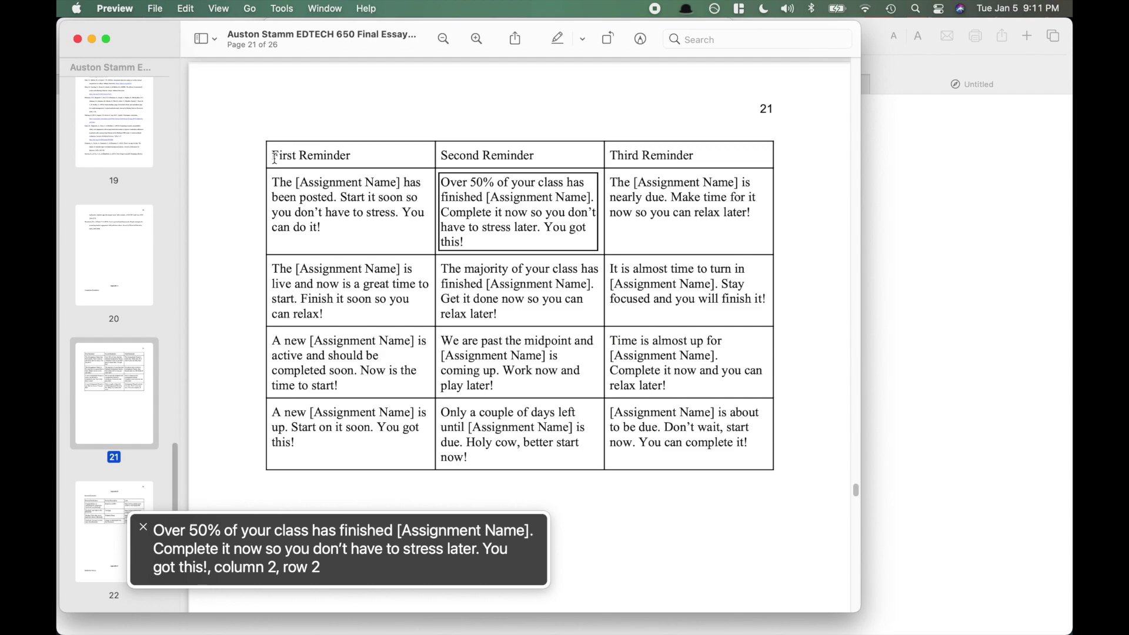